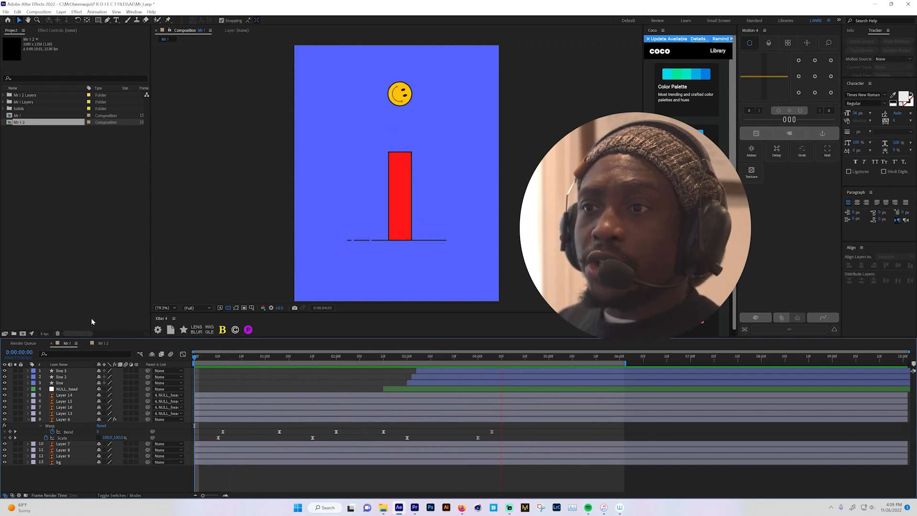
# - Switch from the finished Mr I composition to Mr I 2 and set the current time to the first frame
pyautogui.click(50, 249)
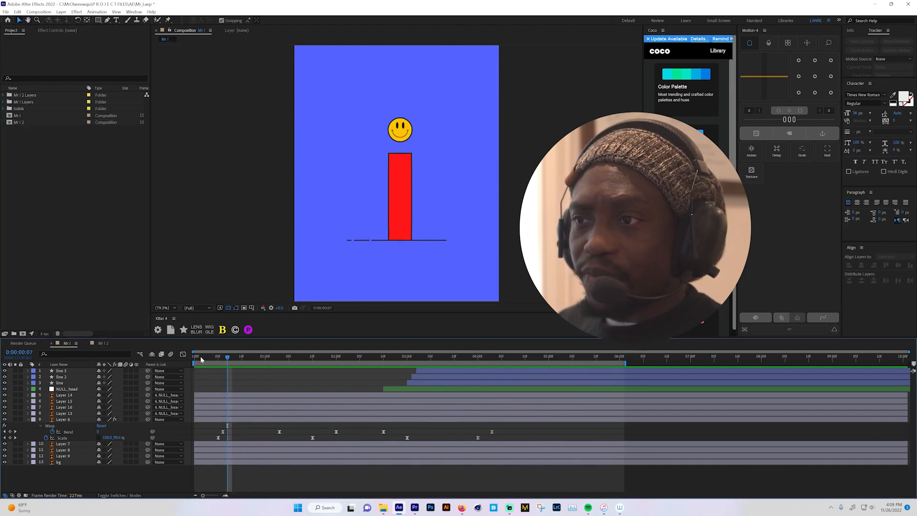
pyautogui.click(101, 343)
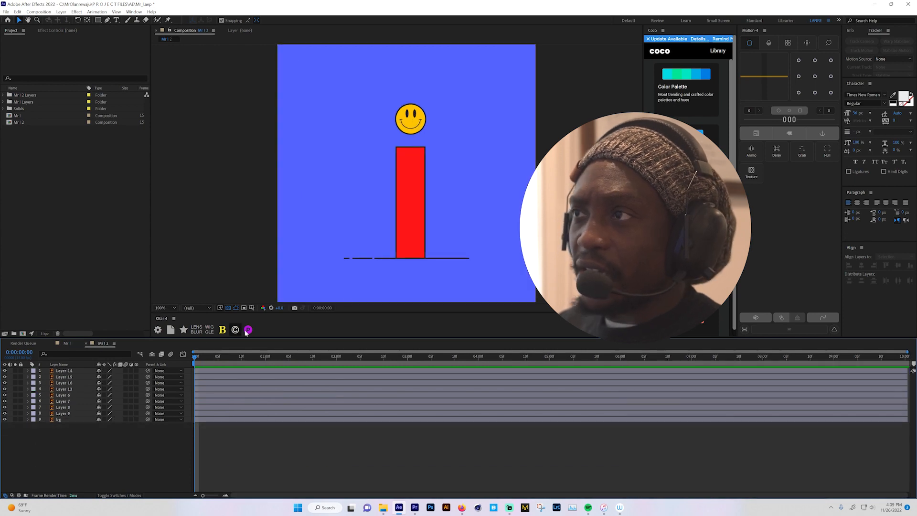
pyautogui.moveTo(216, 358); pyautogui.dragTo(189, 356)
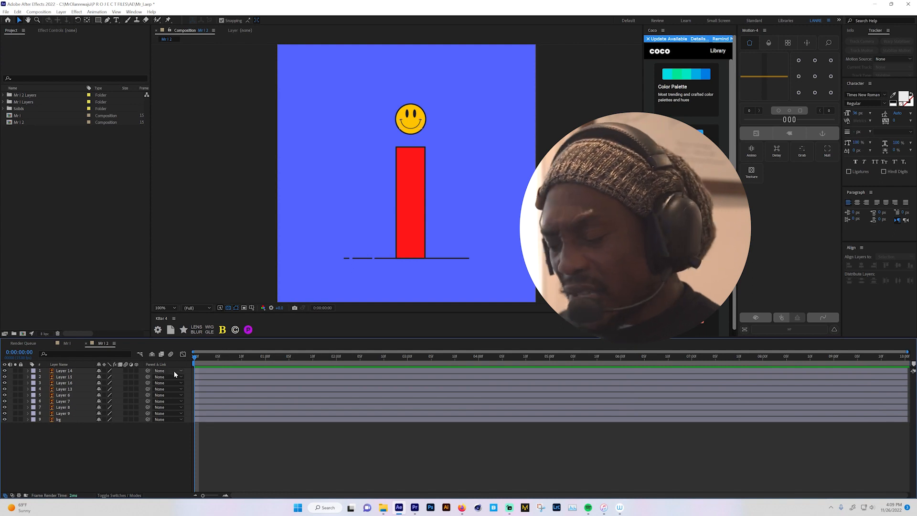
# - Review the Mr I 2 composition settings, including the dimensions, duration and available frame rates
pyautogui.hotkey('ctrl', 'k')
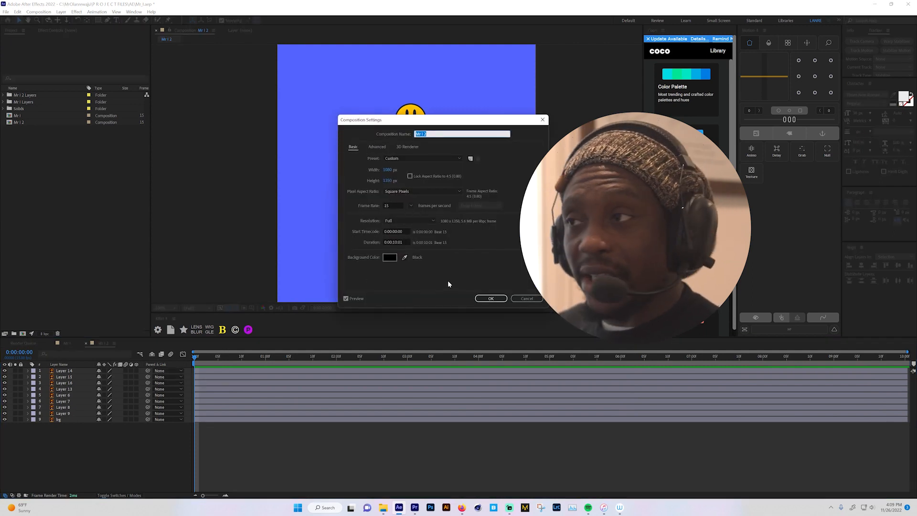
pyautogui.click(411, 205)
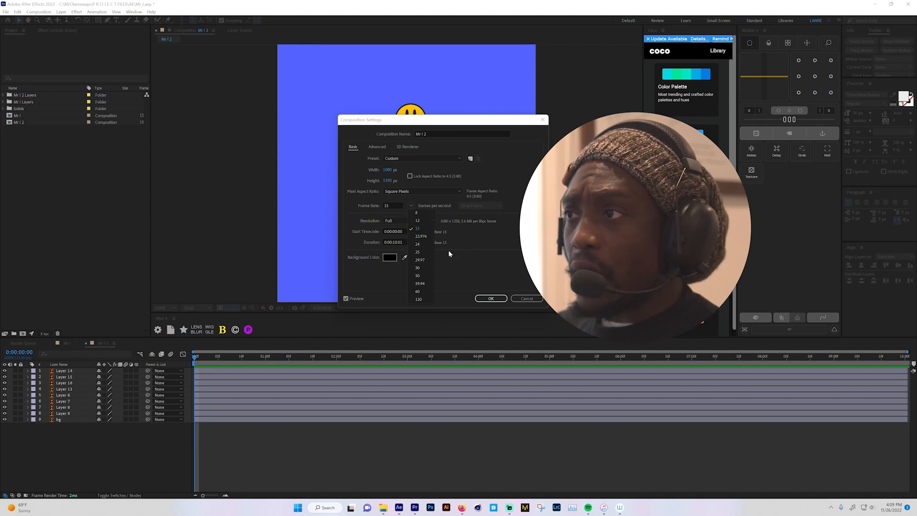
pyautogui.click(492, 254)
pyautogui.click(488, 297)
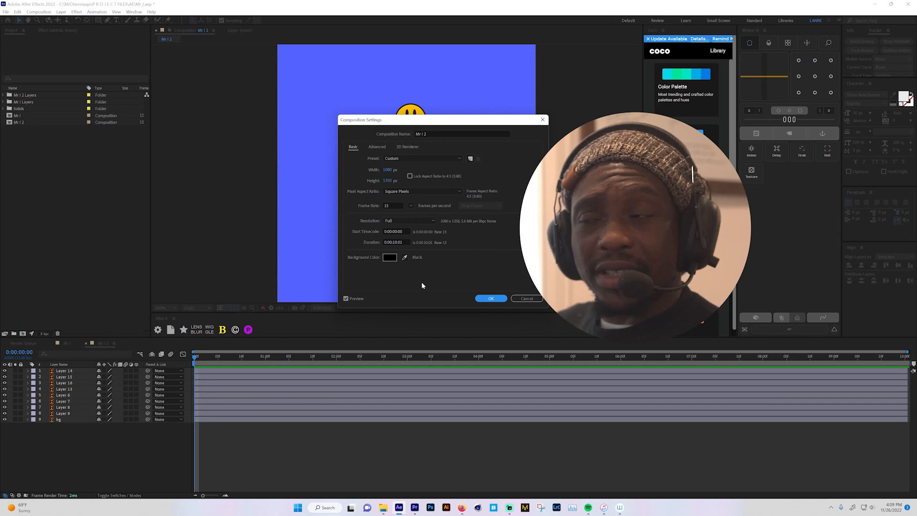
pyautogui.click(491, 298)
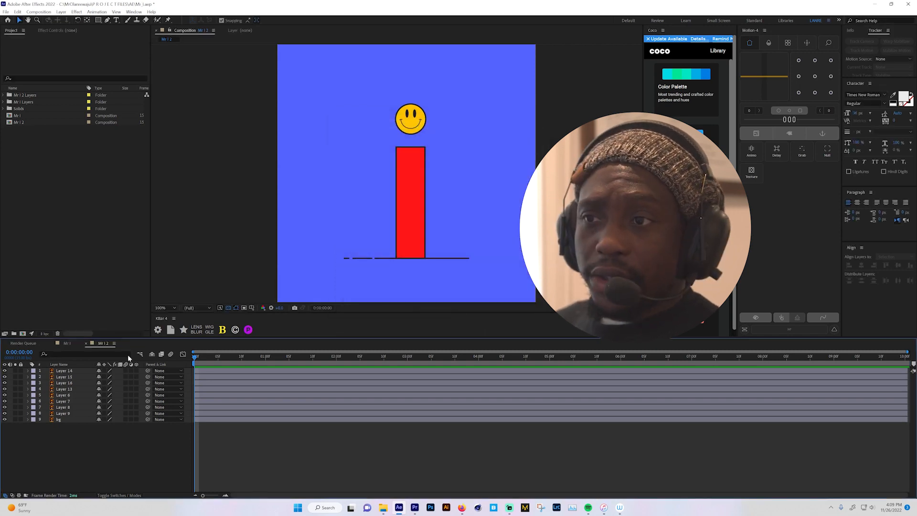
# - Examine which part of the character and ground line each layer from Layer 14 down to Layer 7 contains, toggling visibility
pyautogui.click(64, 371)
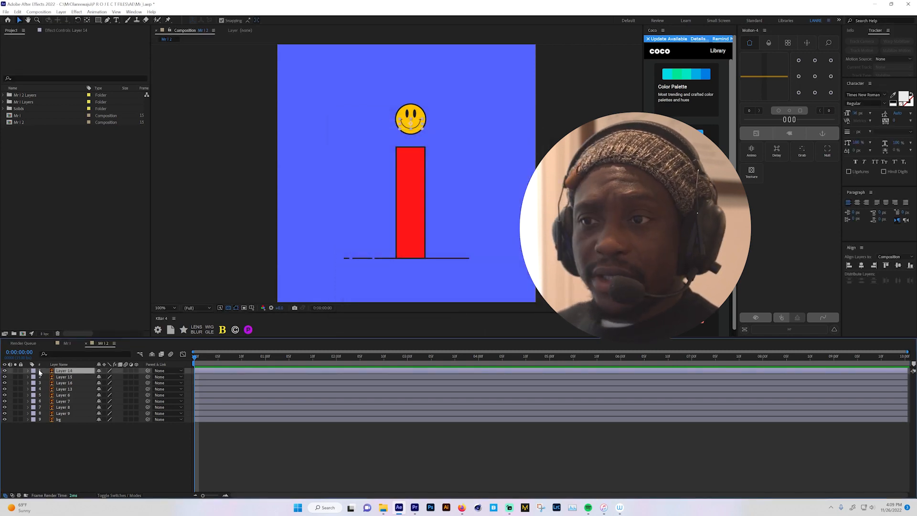
pyautogui.click(5, 371)
pyautogui.click(5, 371)
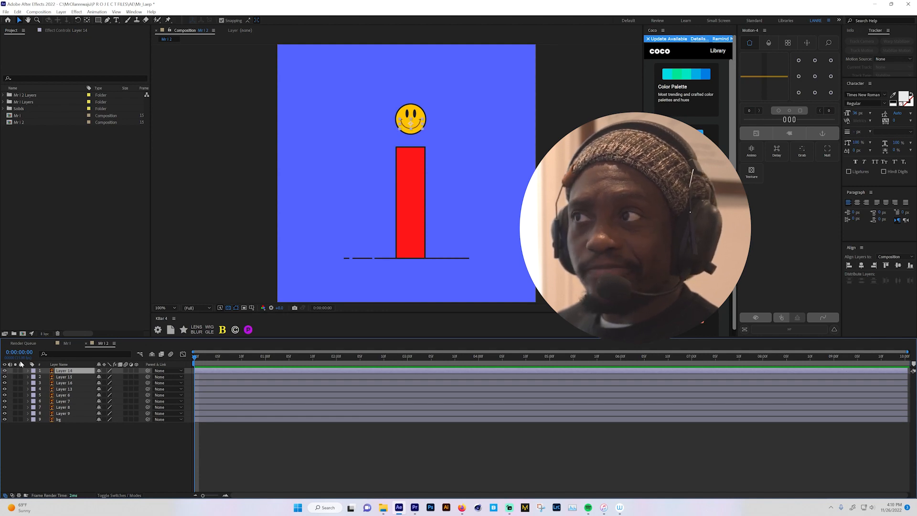
pyautogui.click(5, 371)
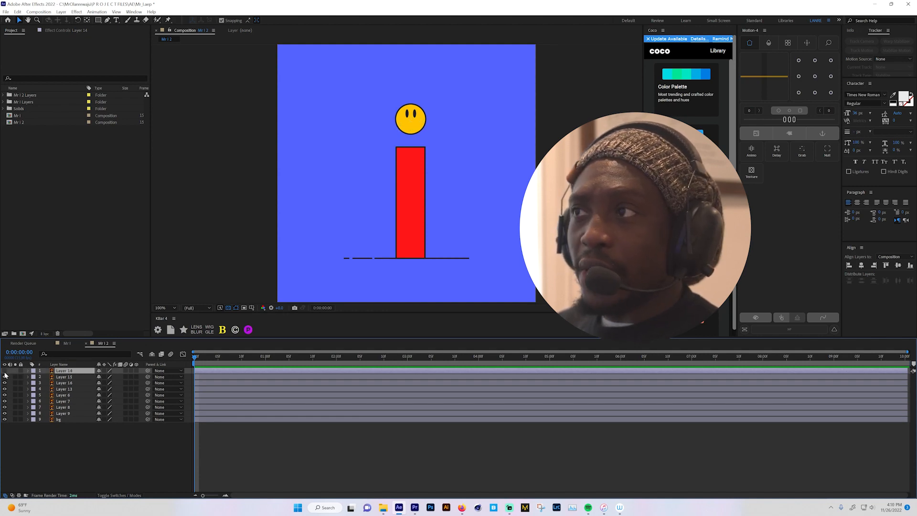
pyautogui.click(5, 371)
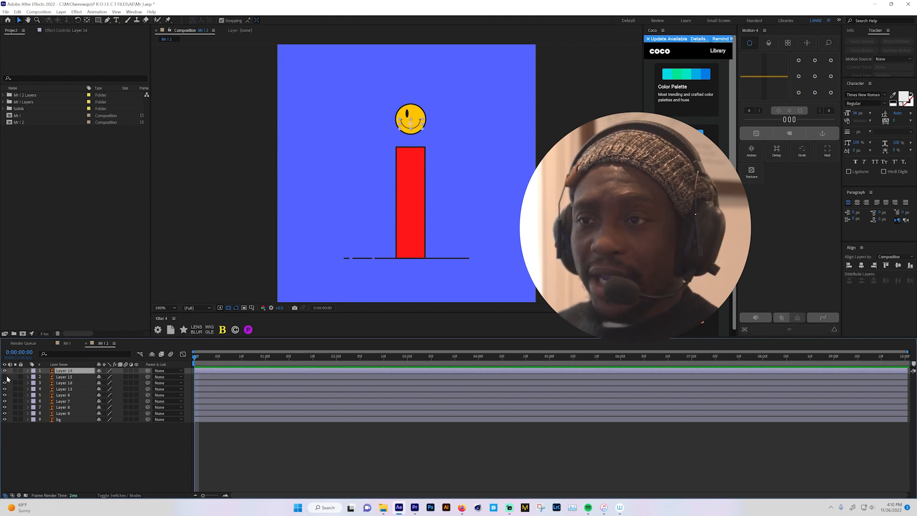
pyautogui.click(4, 383)
pyautogui.click(5, 383)
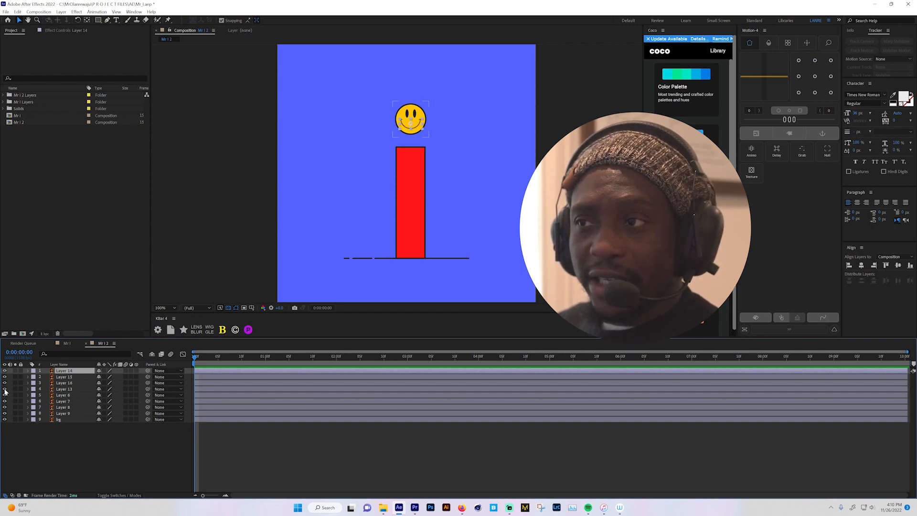
pyautogui.click(5, 388)
pyautogui.click(5, 389)
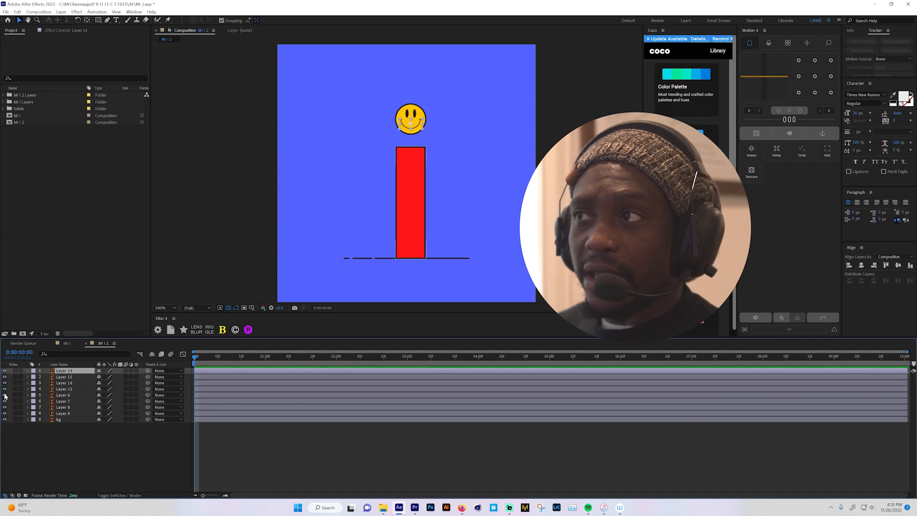
pyautogui.click(5, 395)
pyautogui.click(5, 395)
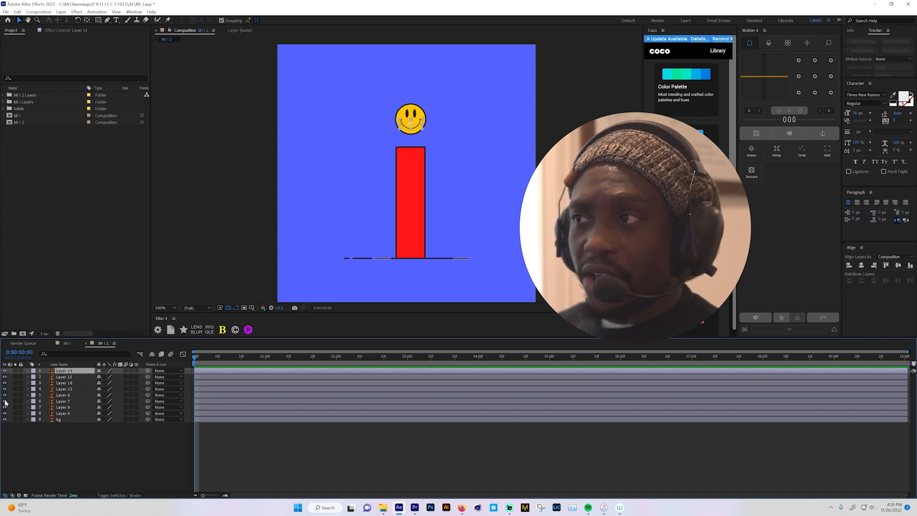
pyautogui.click(5, 401)
pyautogui.click(5, 401)
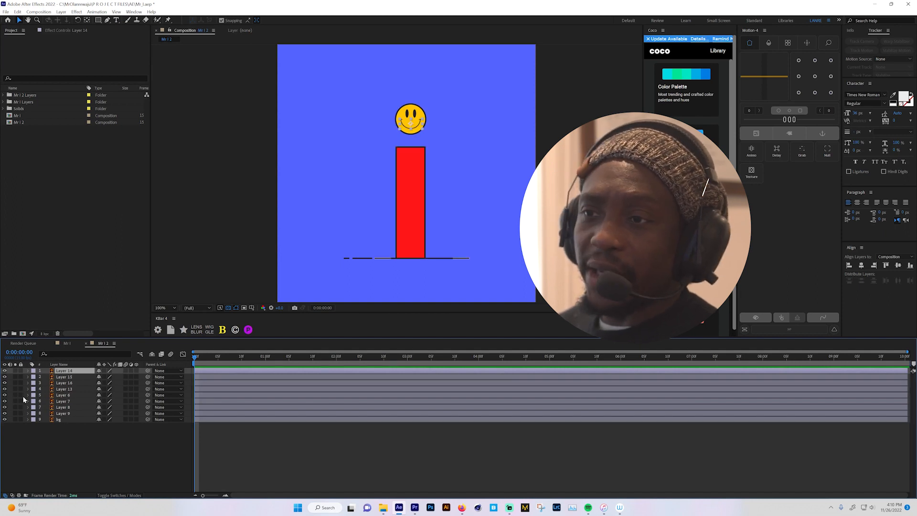
# - Move the anchor point of the red body, Layer 6, to the center of the shape
pyautogui.click(62, 390)
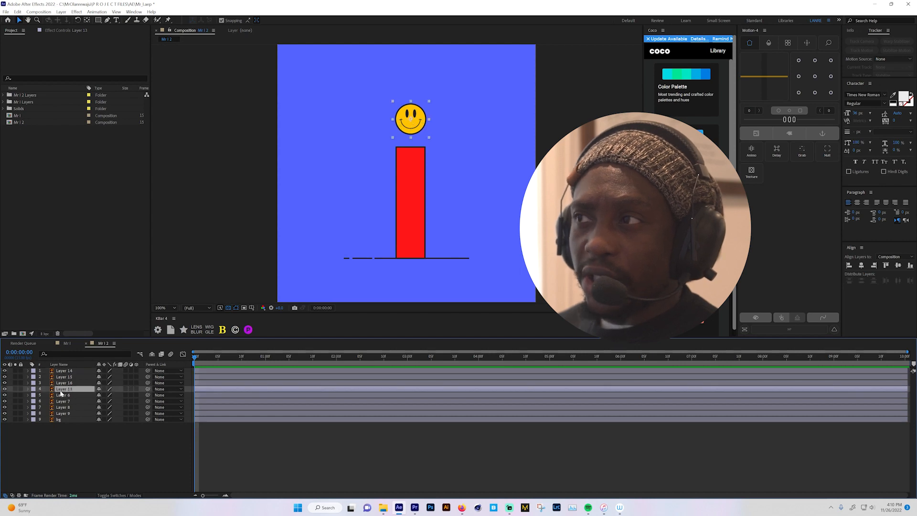
pyautogui.click(61, 384)
pyautogui.click(62, 396)
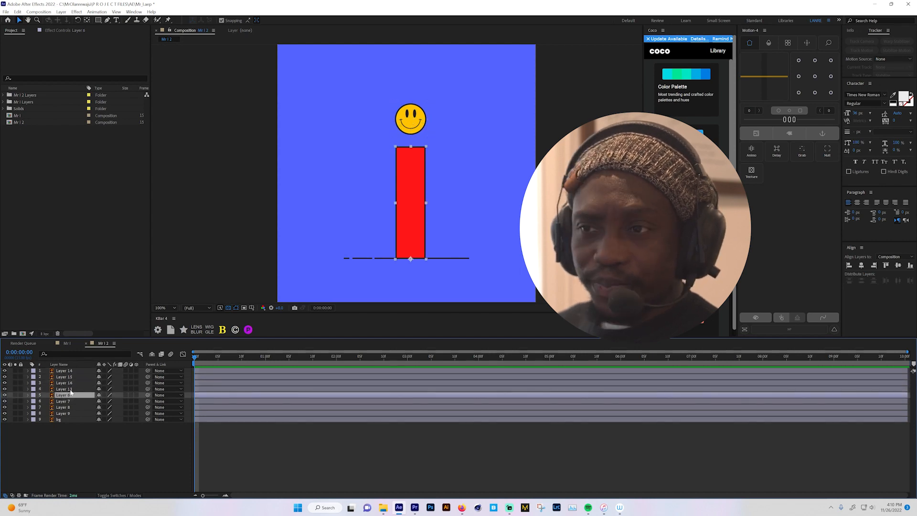
pyautogui.click(815, 76)
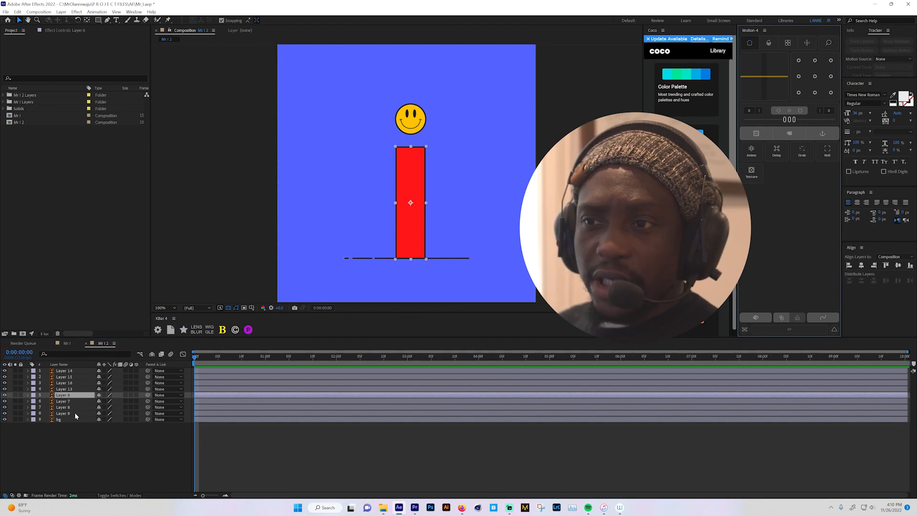
pyautogui.click(73, 433)
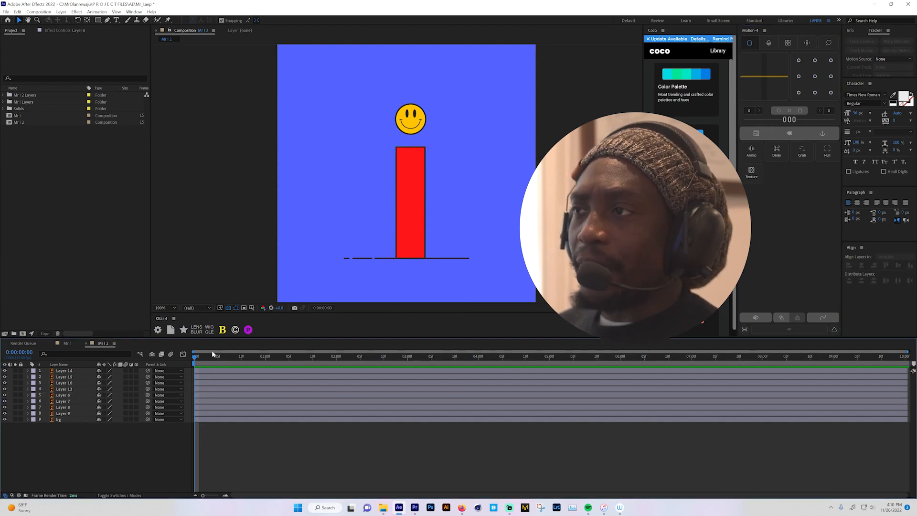
# - Examine how the red body squashes and moves in the finished Mr I composition, and return to Mr I 2
pyautogui.click(60, 344)
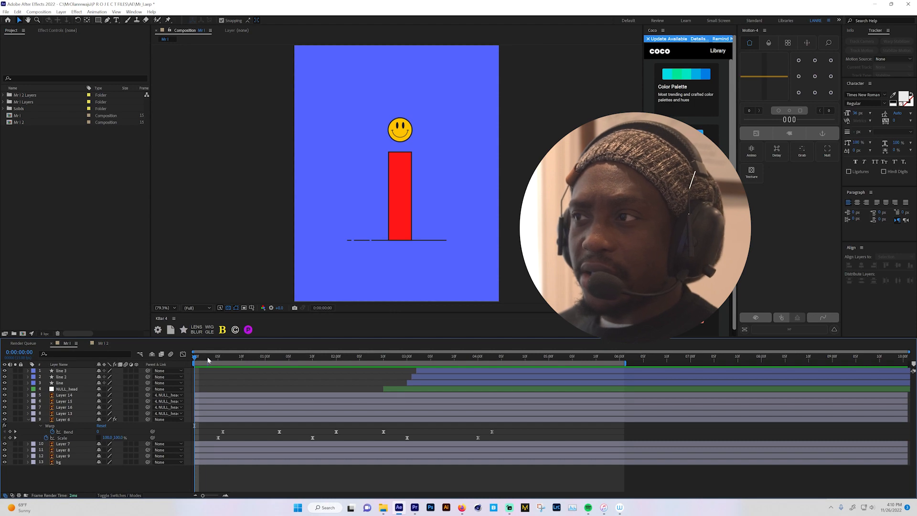
pyautogui.moveTo(208, 360); pyautogui.dragTo(249, 359)
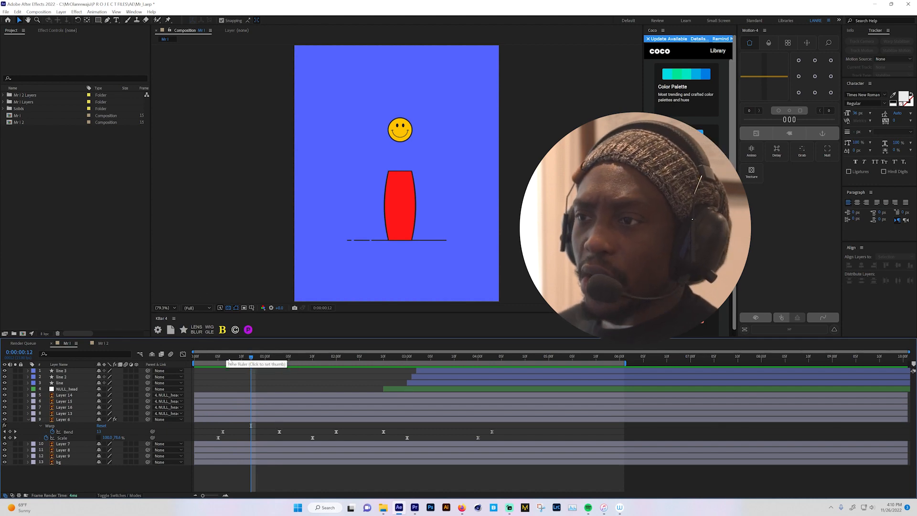
pyautogui.moveTo(232, 361); pyautogui.dragTo(337, 360)
pyautogui.click(102, 343)
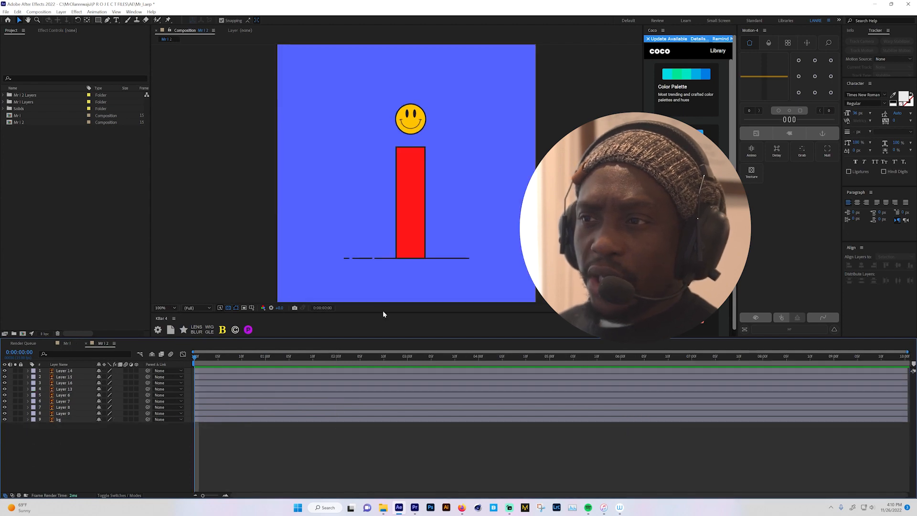
# - Select the red body, Layer 6, and reveal its Scale property in the timeline
pyautogui.click(63, 389)
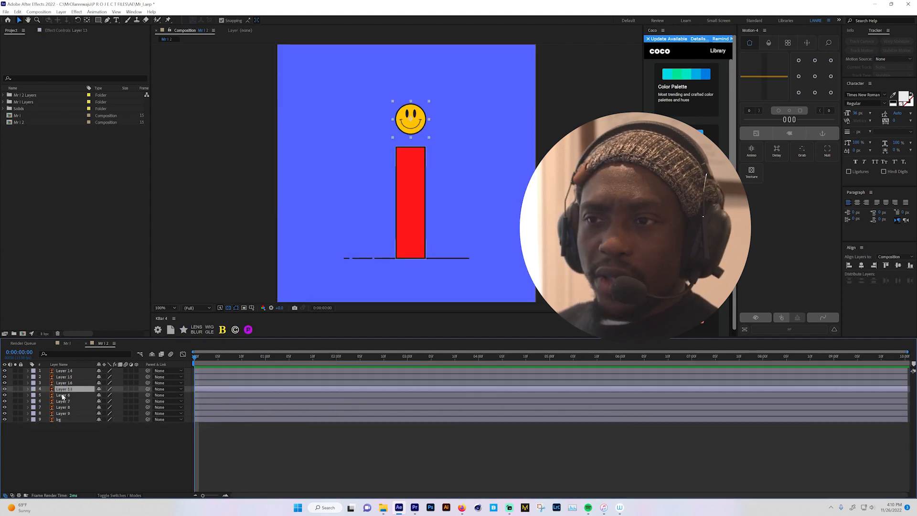
pyautogui.click(63, 396)
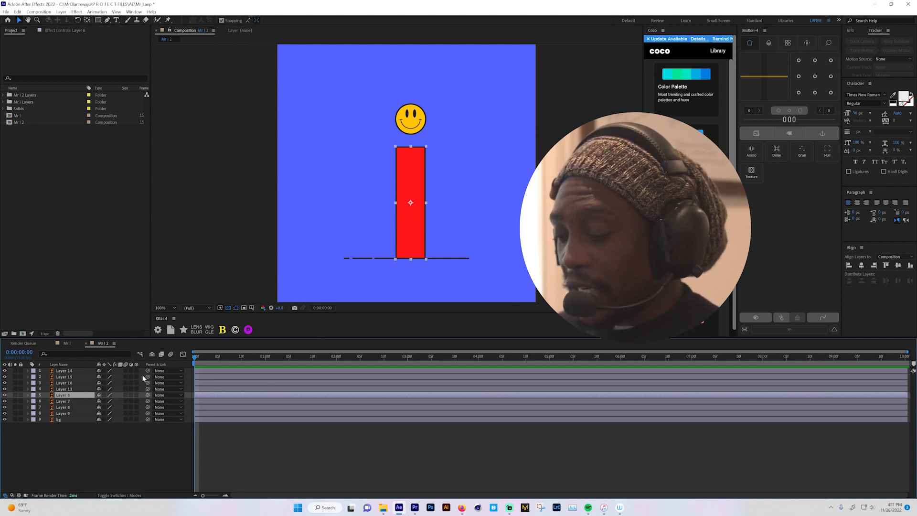
pyautogui.press('s')
# - Try enlarging the red body around its center and moving its anchor point to the base by hand, undoing both changes
pyautogui.moveTo(118, 401)
pyautogui.mouseDown()
pyautogui.moveTo(110, 401)
pyautogui.moveTo(126, 397)
pyautogui.mouseUp()
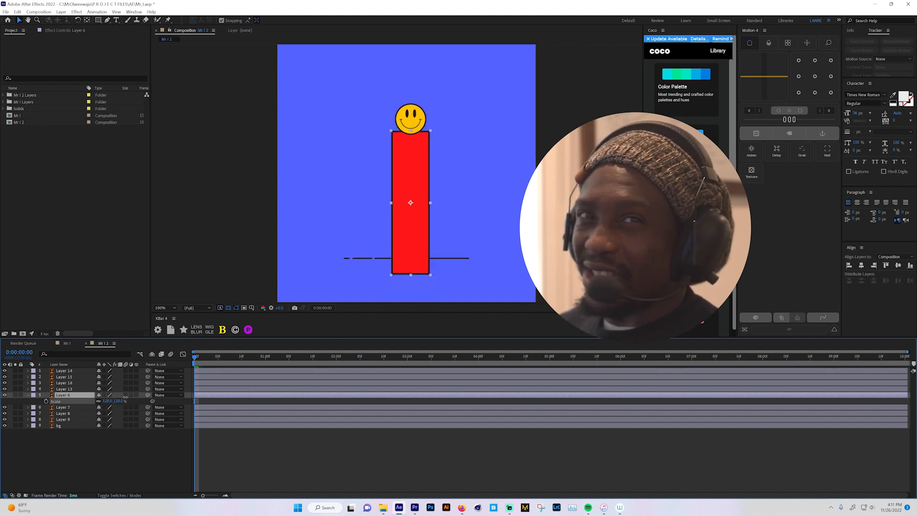
pyautogui.hotkey('ctrl', 'z')
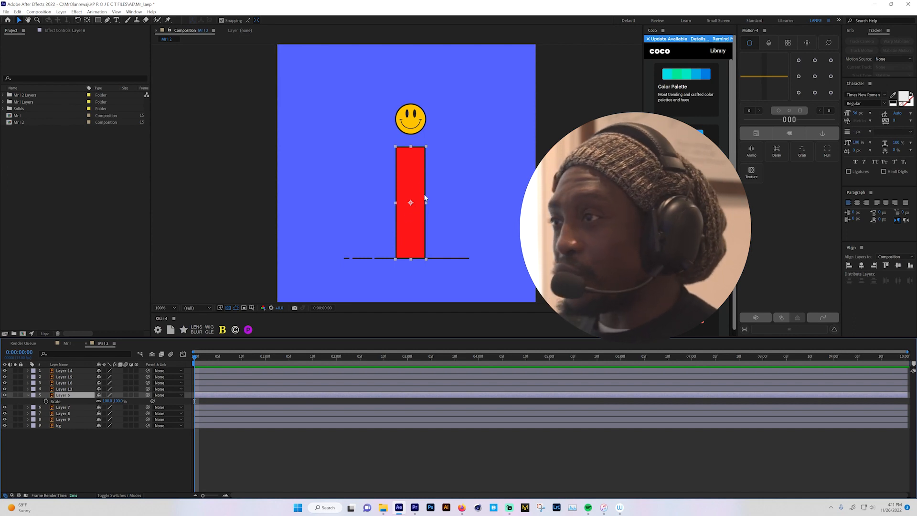
pyautogui.press('y')
pyautogui.moveTo(410, 204); pyautogui.dragTo(409, 261)
pyautogui.hotkey('ctrl', 'z')
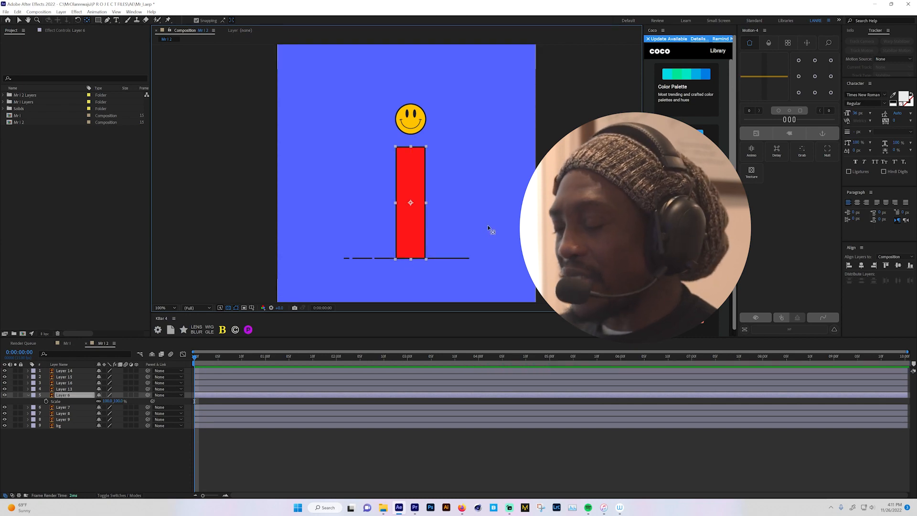
# - Snap the red body's anchor point to its bottom center with Motion 4 and return to the Selection tool
pyautogui.click(816, 93)
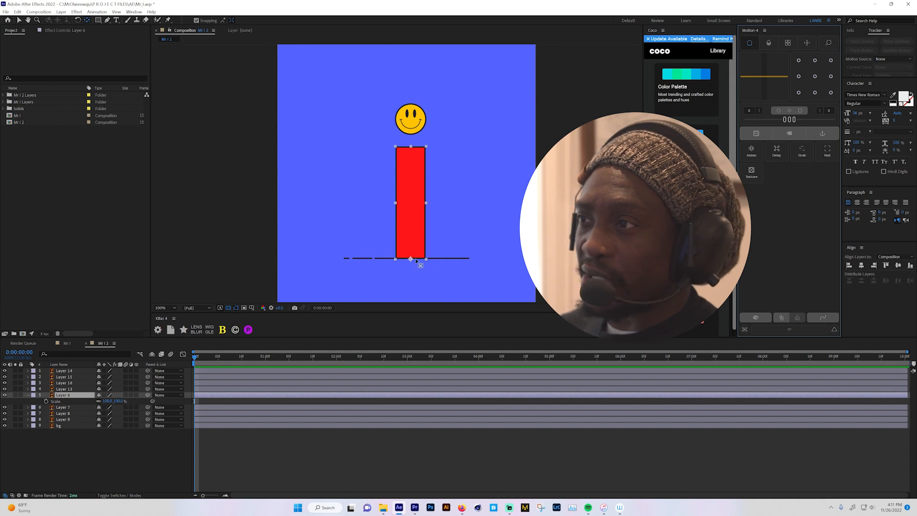
pyautogui.click(394, 266)
pyautogui.press('v')
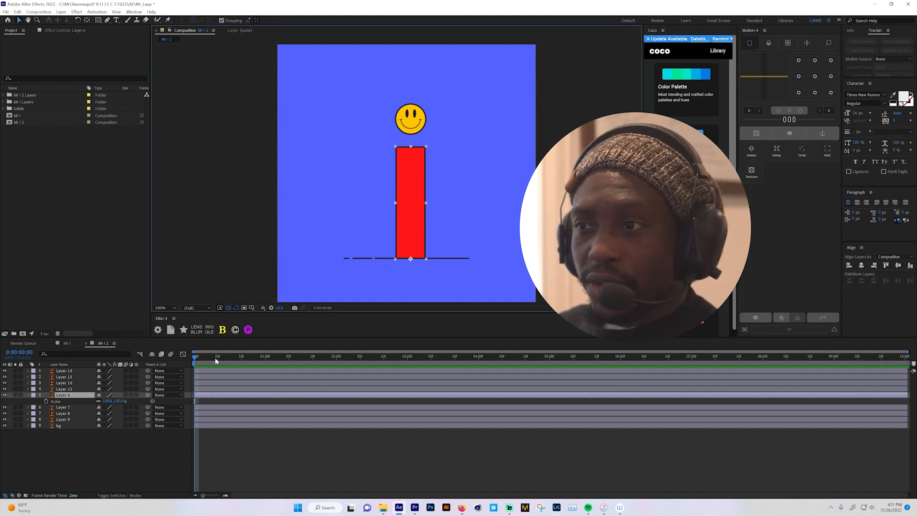
# - Start keyframing Layer 6's Scale at 0:00:00:05 and set only its vertical scale to 60% at 0:00:01:00
pyautogui.moveTo(215, 361)
pyautogui.mouseDown()
pyautogui.moveTo(205, 362)
pyautogui.moveTo(218, 360)
pyautogui.mouseUp()
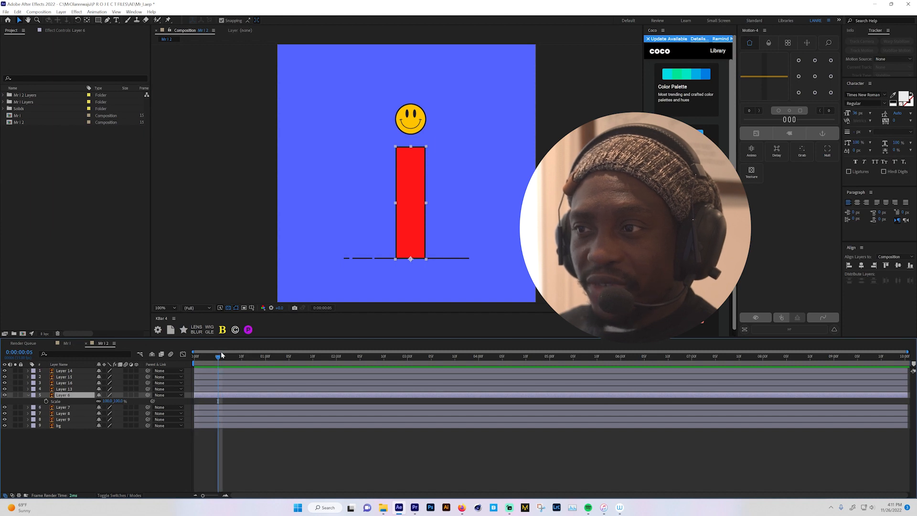
pyautogui.click(46, 402)
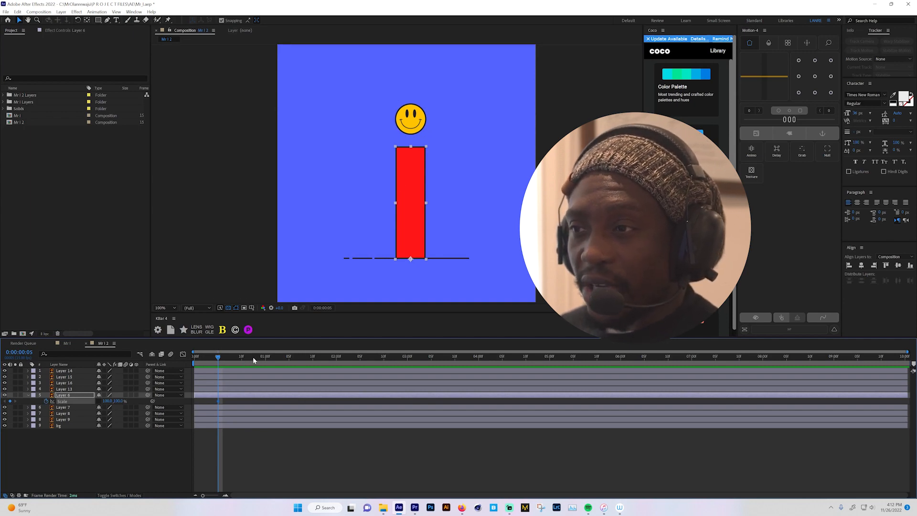
pyautogui.click(265, 356)
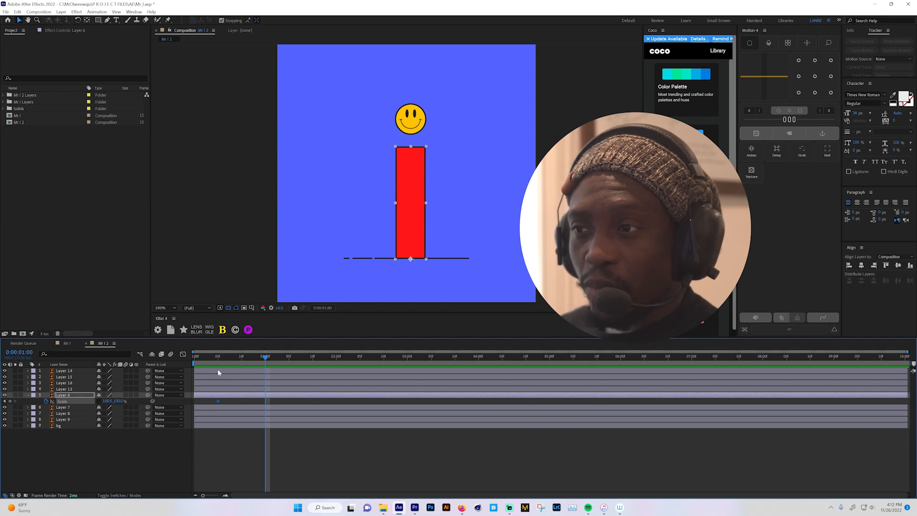
pyautogui.click(118, 401)
pyautogui.write('60')
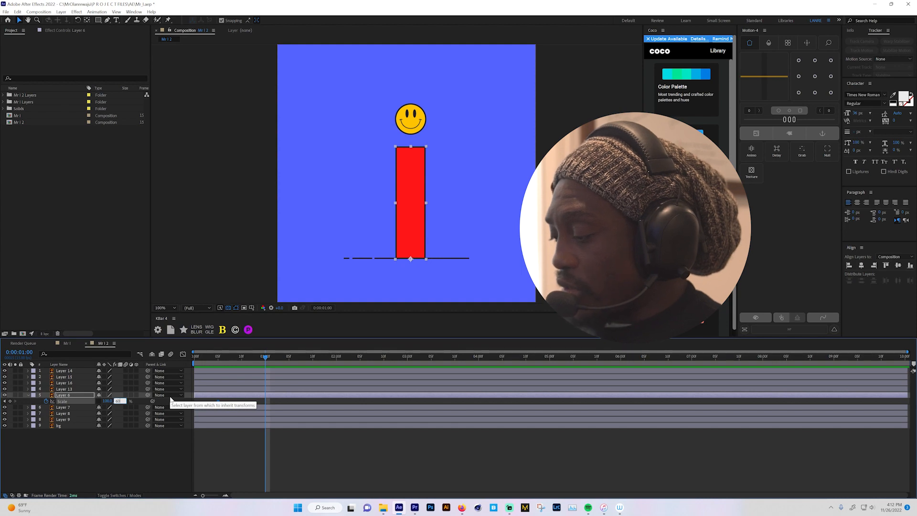
pyautogui.press('Return')
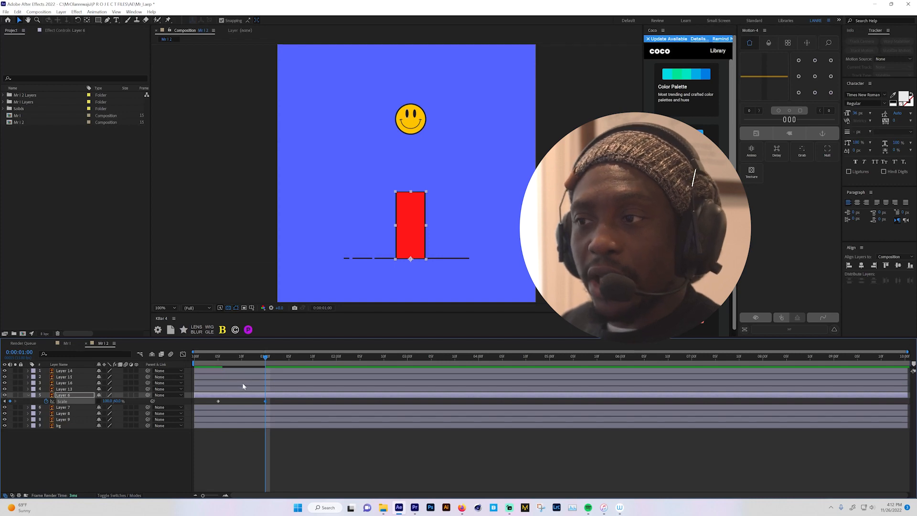
# - Add a Scale keyframe for the red body at 0:00:01:10 with its vertical scale set to 100%
pyautogui.moveTo(218, 360); pyautogui.dragTo(313, 359)
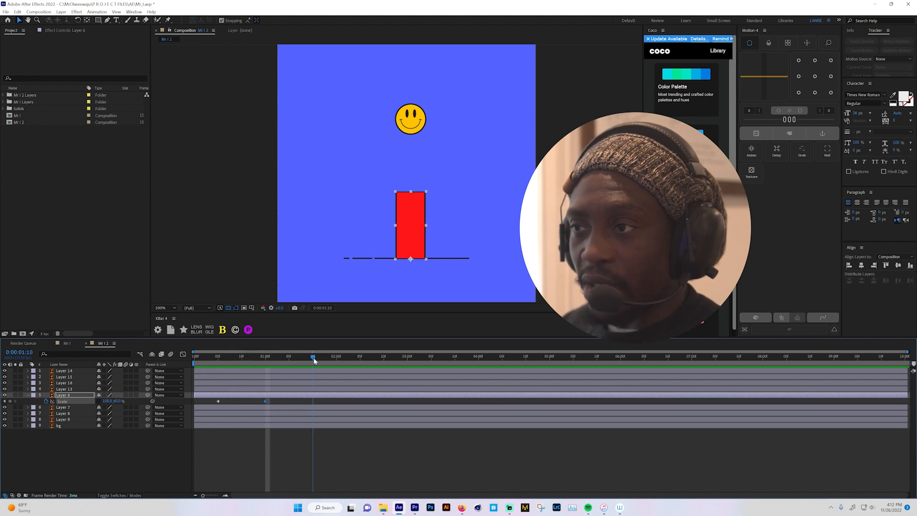
pyautogui.click(117, 401)
pyautogui.write('10')
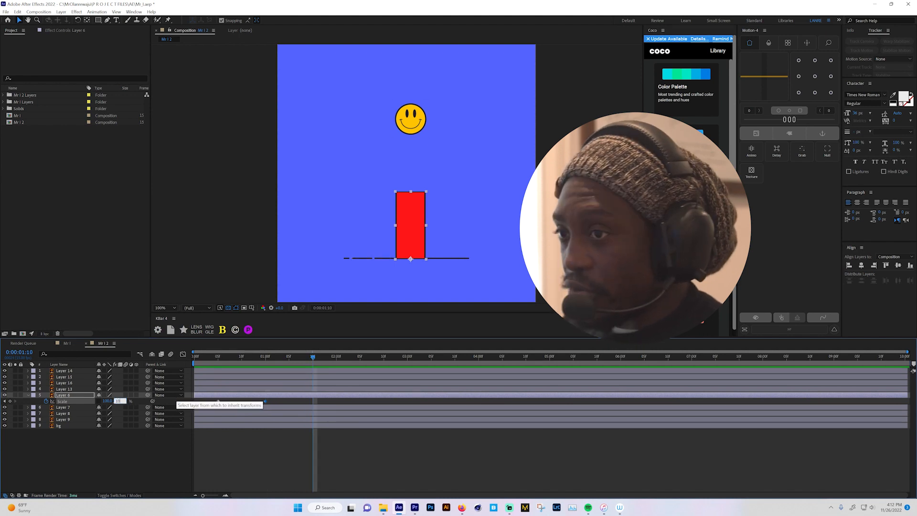
pyautogui.press('Return')
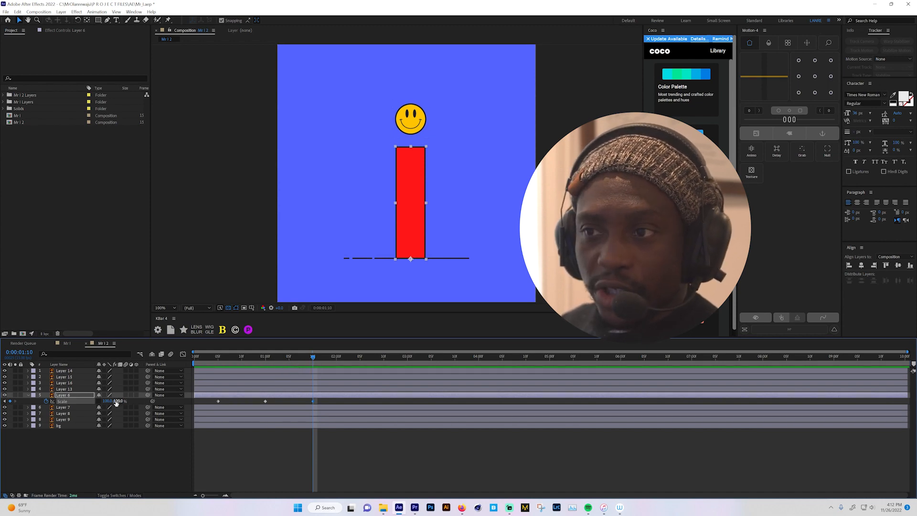
# - Stretch the red body vertically to about 110% at 0:00:01:10 so its top edge meets the smiley head
pyautogui.moveTo(116, 401); pyautogui.dragTo(122, 401)
pyautogui.press('.')
pyautogui.press('.')
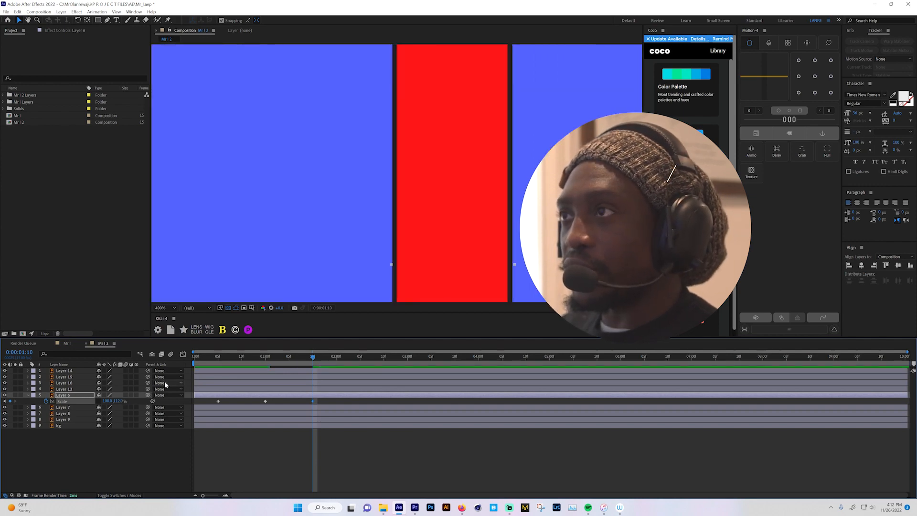
pyautogui.moveTo(398, 205); pyautogui.dragTo(394, 268)
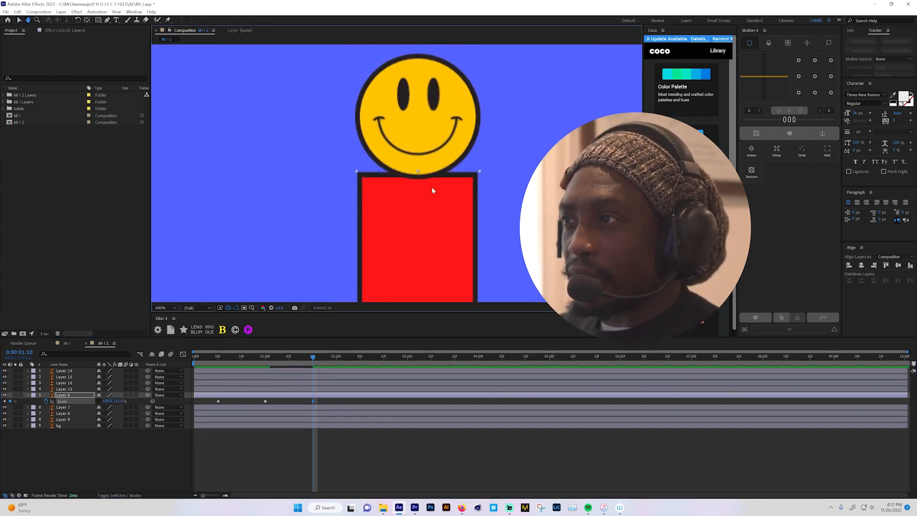
pyautogui.press('v')
pyautogui.moveTo(418, 172)
pyautogui.mouseDown()
pyautogui.moveTo(418, 182)
pyautogui.moveTo(432, 176)
pyautogui.mouseUp()
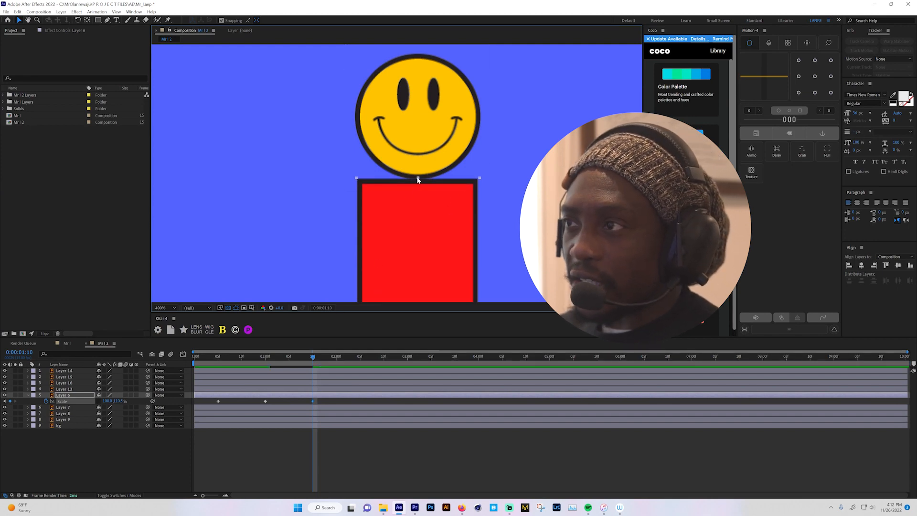
pyautogui.moveTo(419, 179); pyautogui.dragTo(418, 178)
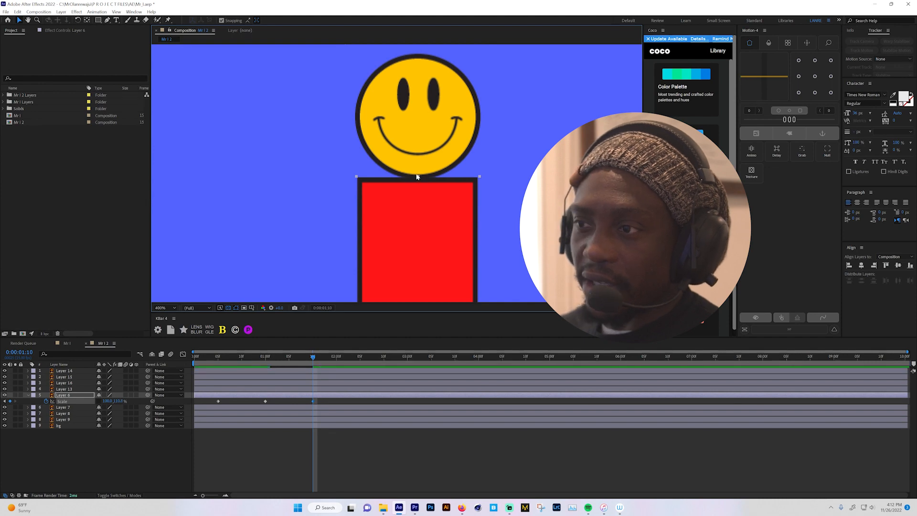
# - Preview the red body's squash and stretch from the start with the whole composition in view
pyautogui.press('space')
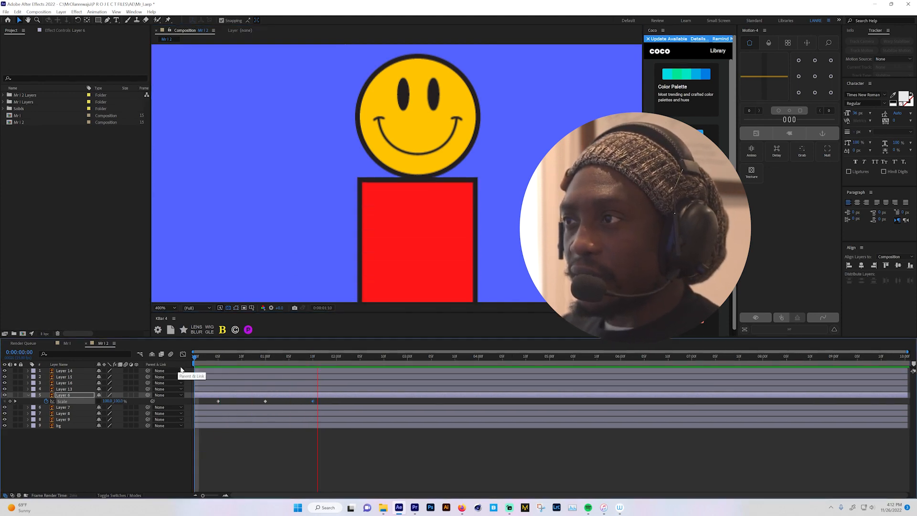
pyautogui.press('space')
pyautogui.press(',')
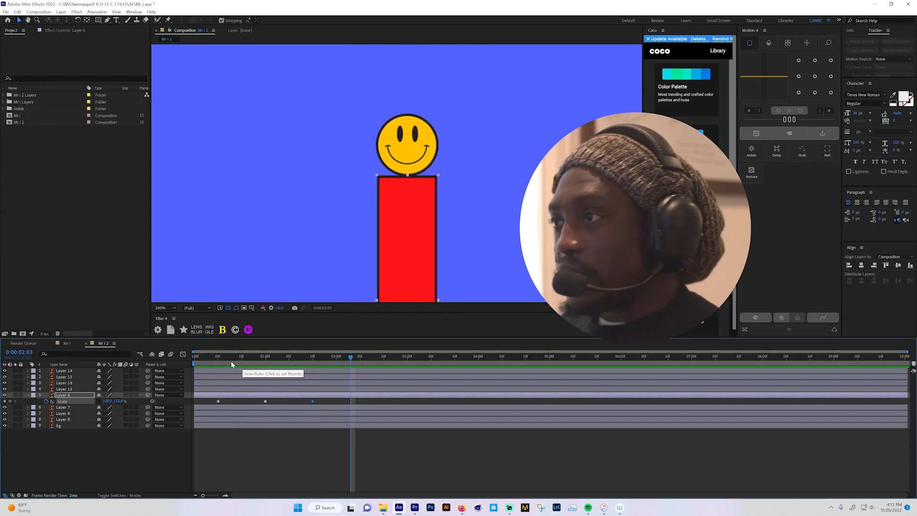
pyautogui.moveTo(431, 263); pyautogui.dragTo(445, 204)
pyautogui.press(',')
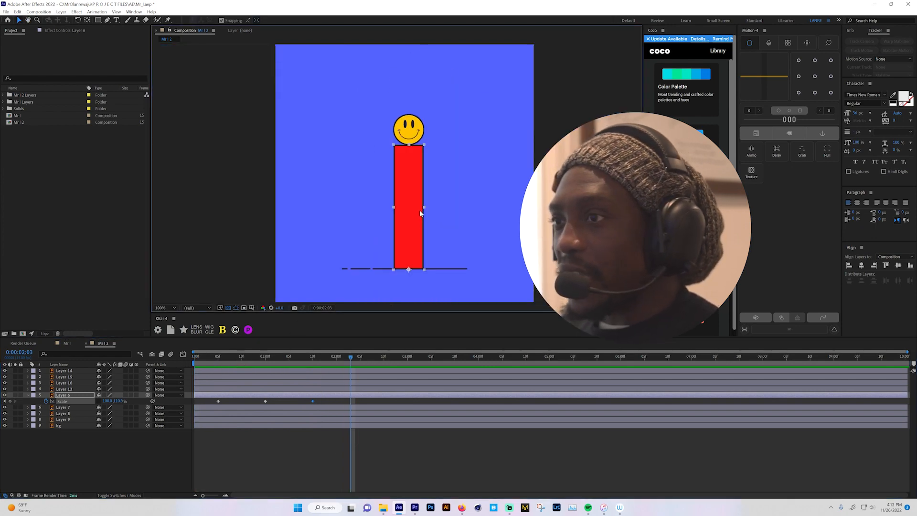
pyautogui.moveTo(205, 357); pyautogui.dragTo(179, 368)
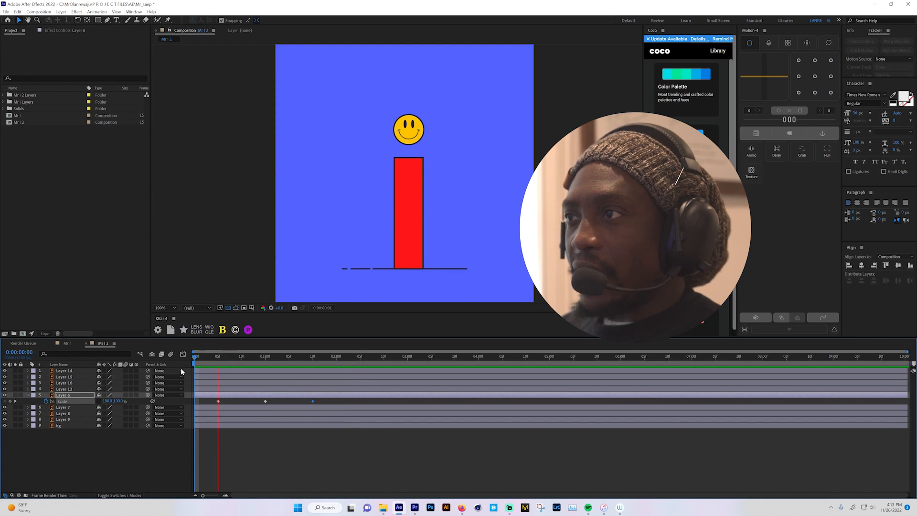
pyautogui.press('space')
pyautogui.press('space')
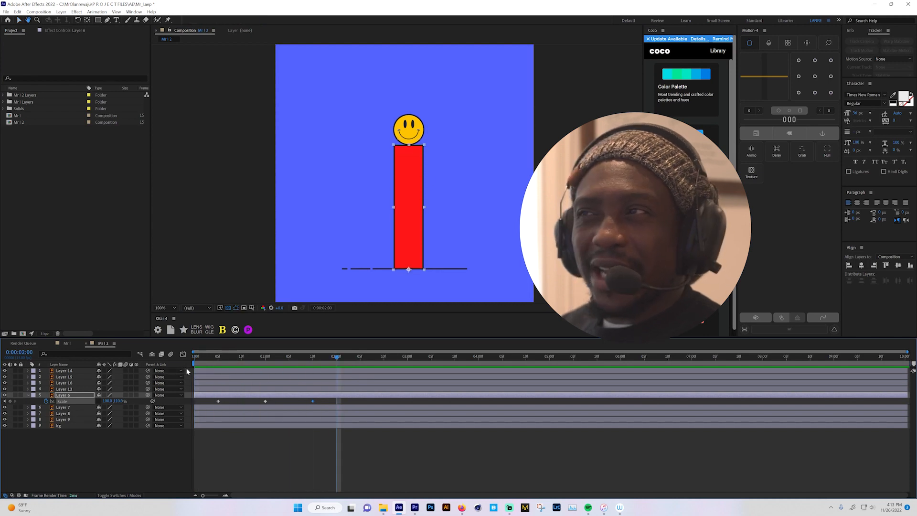
# - Apply Easy Ease to all three Scale keyframes of the red body and preview the motion from the start
pyautogui.moveTo(326, 405); pyautogui.dragTo(216, 410)
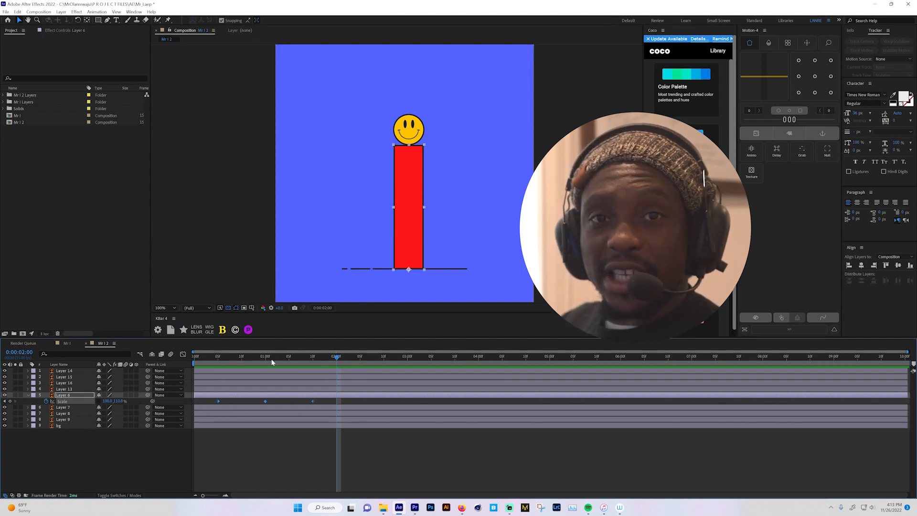
pyautogui.press('F9')
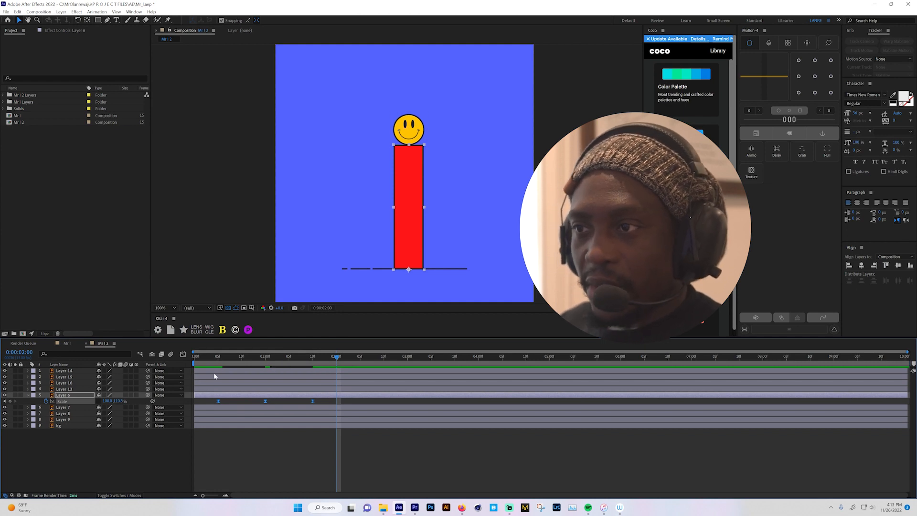
pyautogui.press('Home')
pyautogui.press('space')
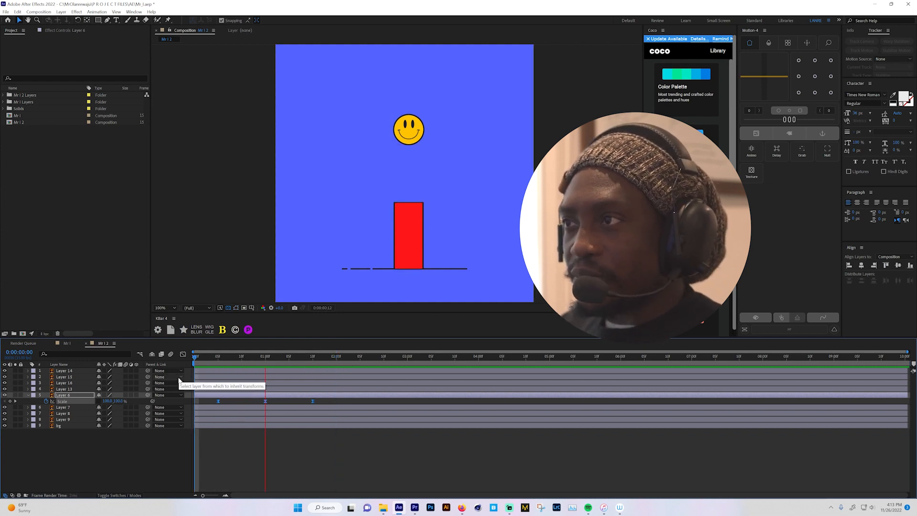
pyautogui.press('space')
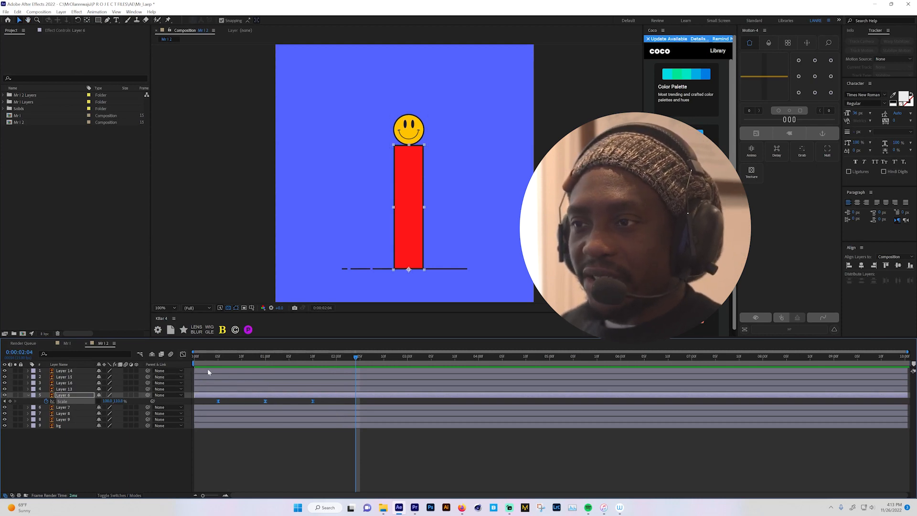
# - In the Scale speed graph, lengthen both influence handles of the middle keyframe so the speed peaks near the outer keyframes
pyautogui.click(183, 354)
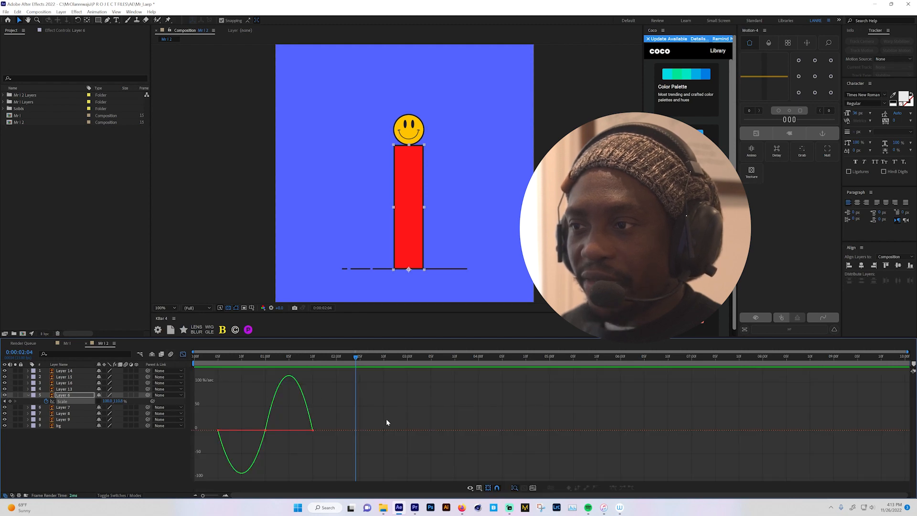
pyautogui.click(276, 431)
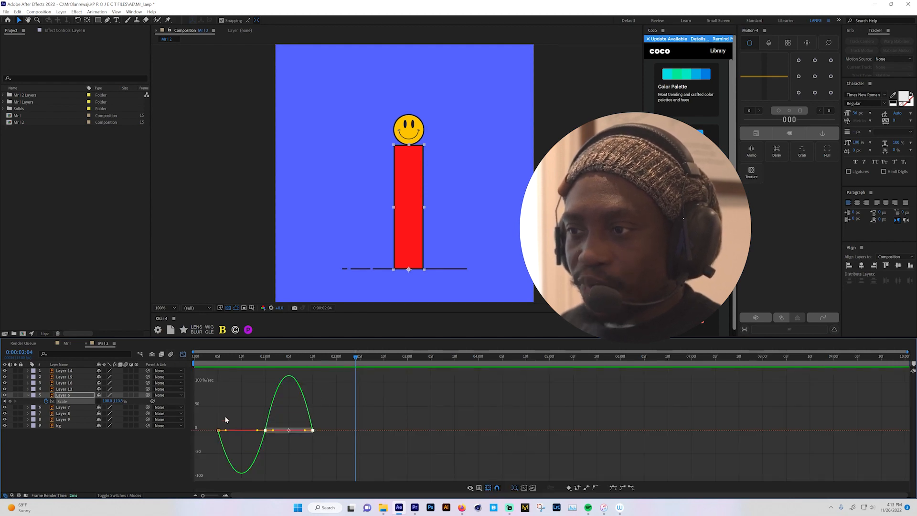
pyautogui.moveTo(233, 413); pyautogui.dragTo(273, 444)
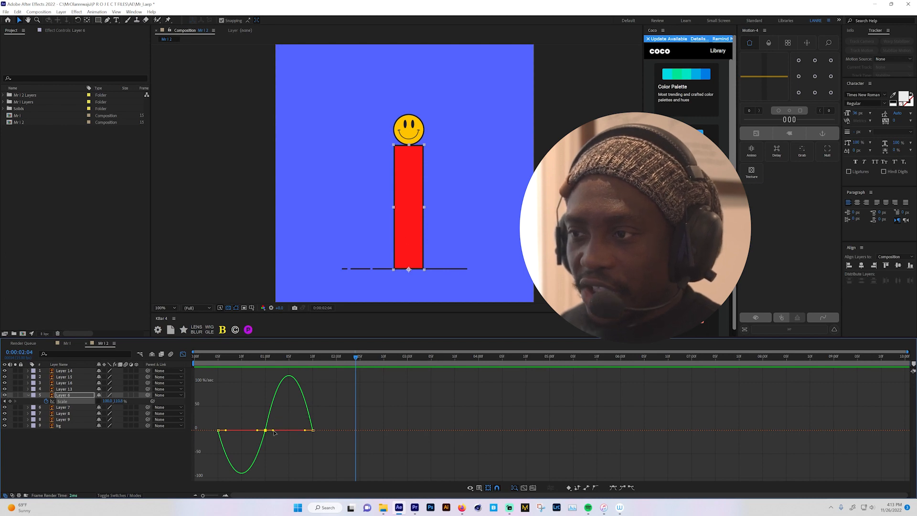
pyautogui.moveTo(274, 430); pyautogui.dragTo(303, 432)
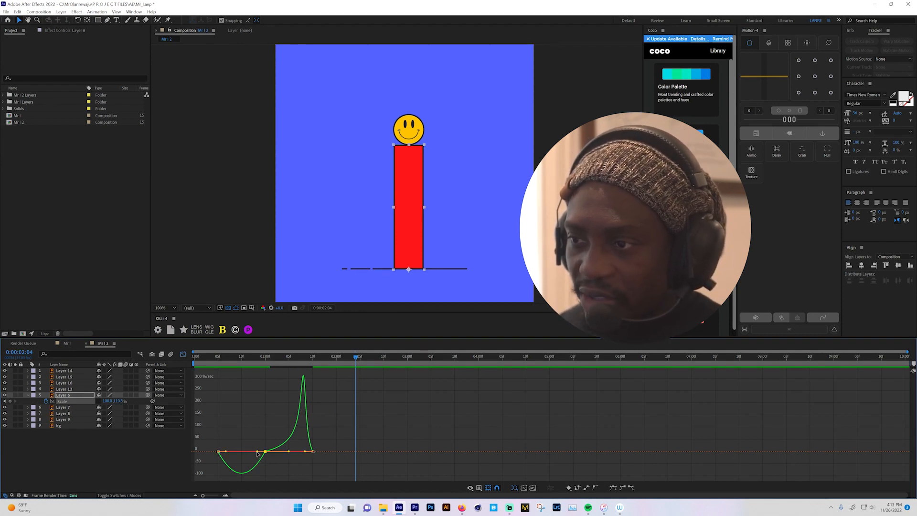
pyautogui.moveTo(257, 451); pyautogui.dragTo(237, 452)
pyautogui.hotkey('ctrl', 'z')
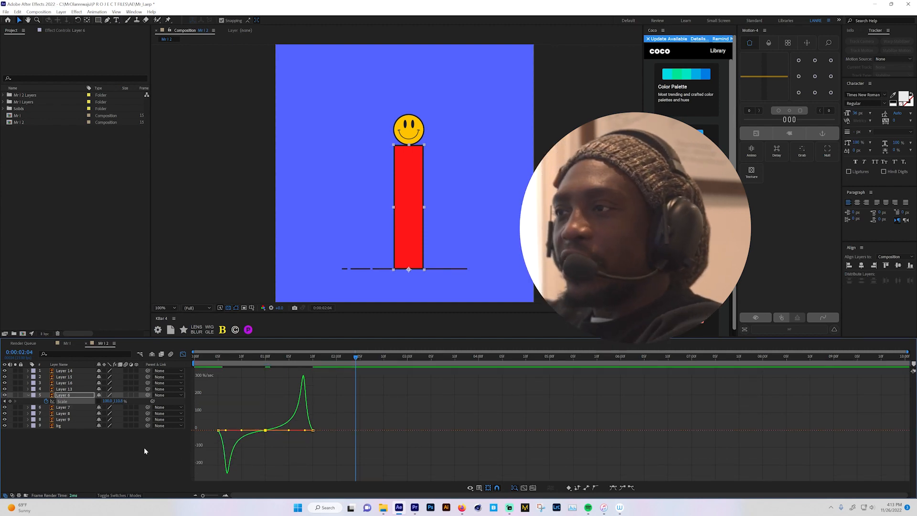
# - Preview the adjusted easing and end the work area just before 0:00:04:00, replaying only that range
pyautogui.press('Home')
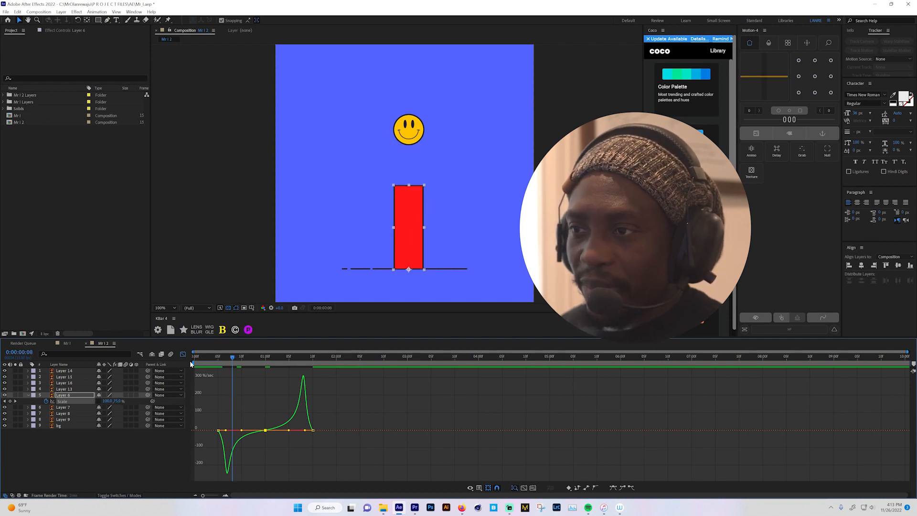
pyautogui.press('space')
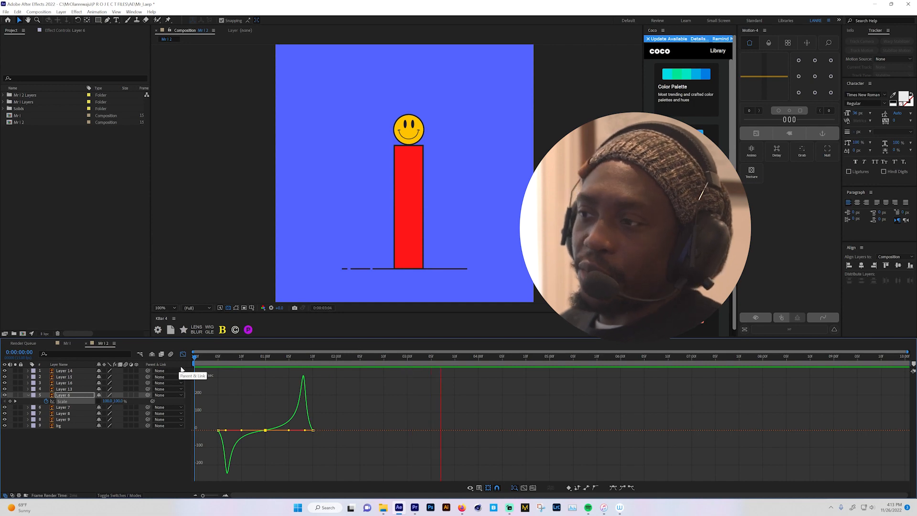
pyautogui.press('space')
pyautogui.press('n')
pyautogui.moveTo(213, 359); pyautogui.dragTo(161, 382)
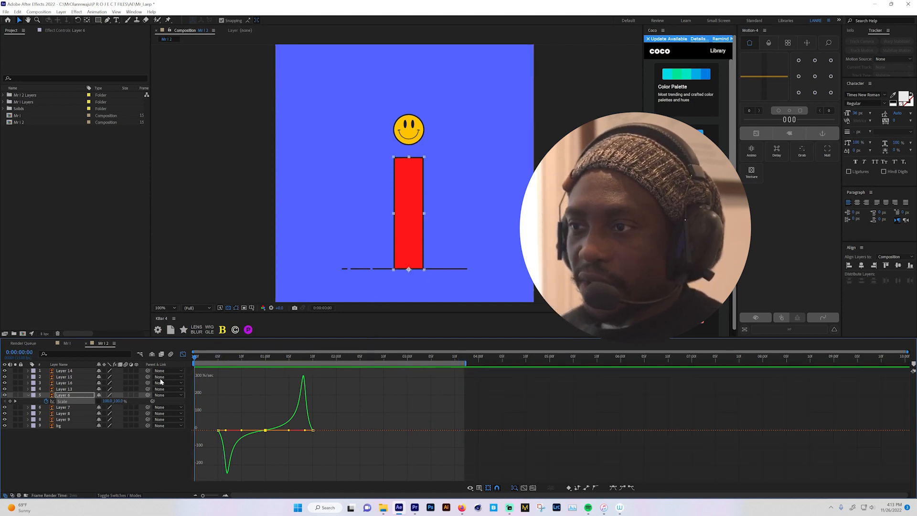
pyautogui.press('space')
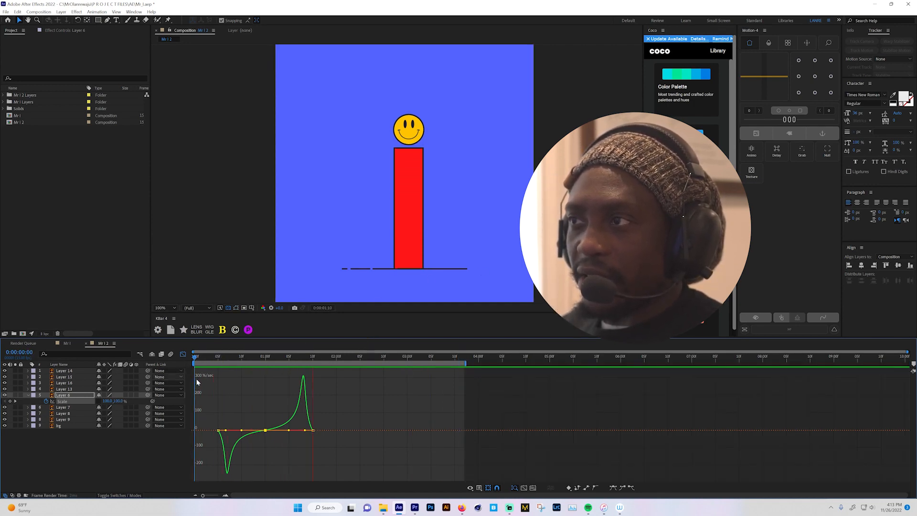
pyautogui.press('space')
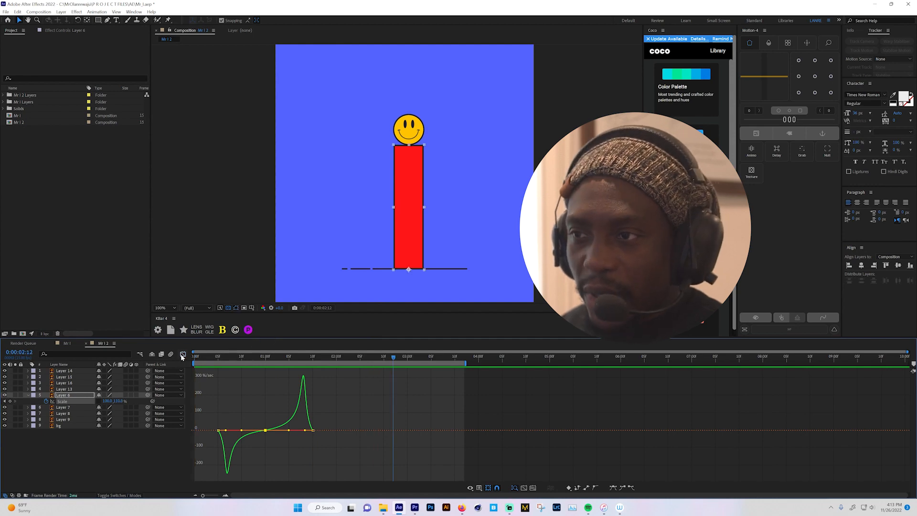
# - Leave the graph view, stretch the three Scale keyframes proportionally so the last falls at 0:00:02:00, and preview the slower motion
pyautogui.click(183, 355)
pyautogui.press('space')
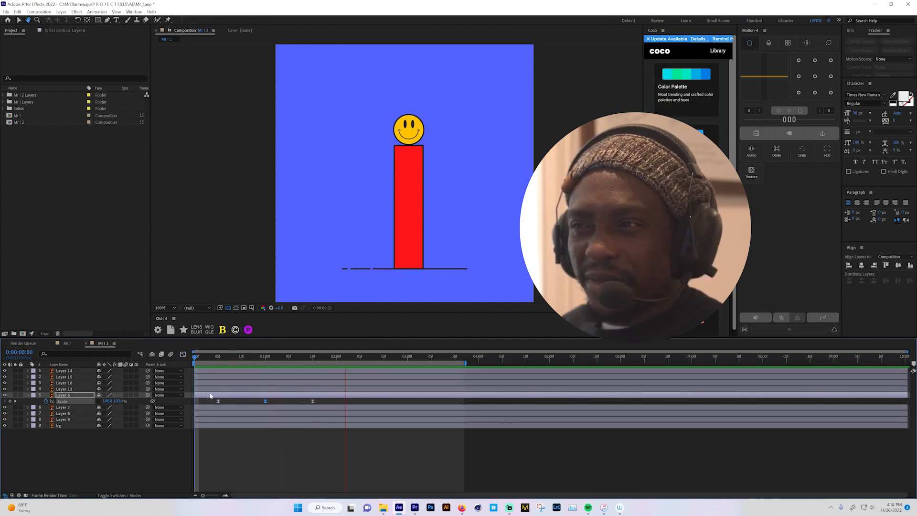
pyautogui.press('space')
pyautogui.click(337, 359)
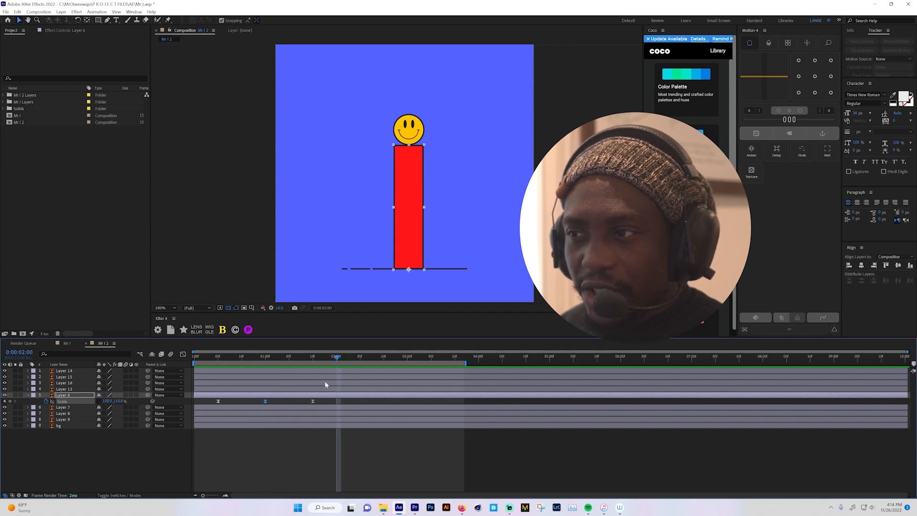
pyautogui.moveTo(321, 402); pyautogui.dragTo(211, 402)
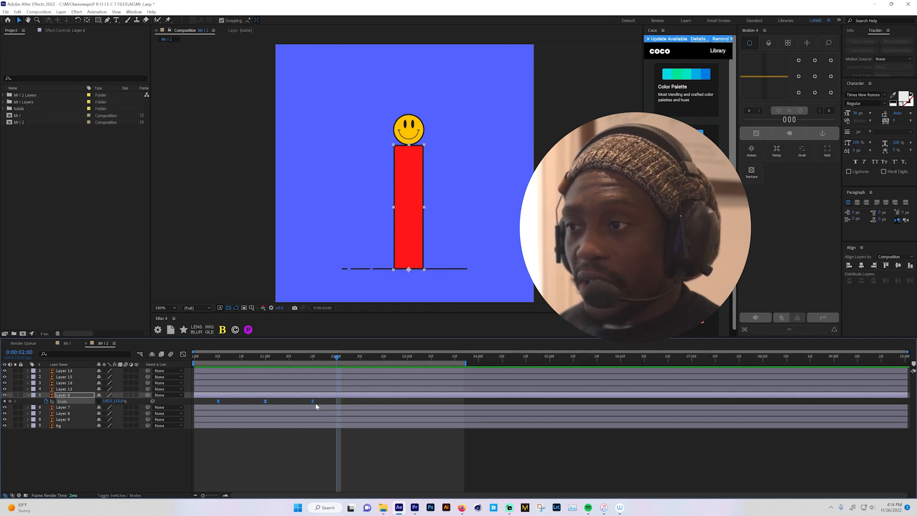
pyautogui.moveTo(313, 402); pyautogui.dragTo(337, 405)
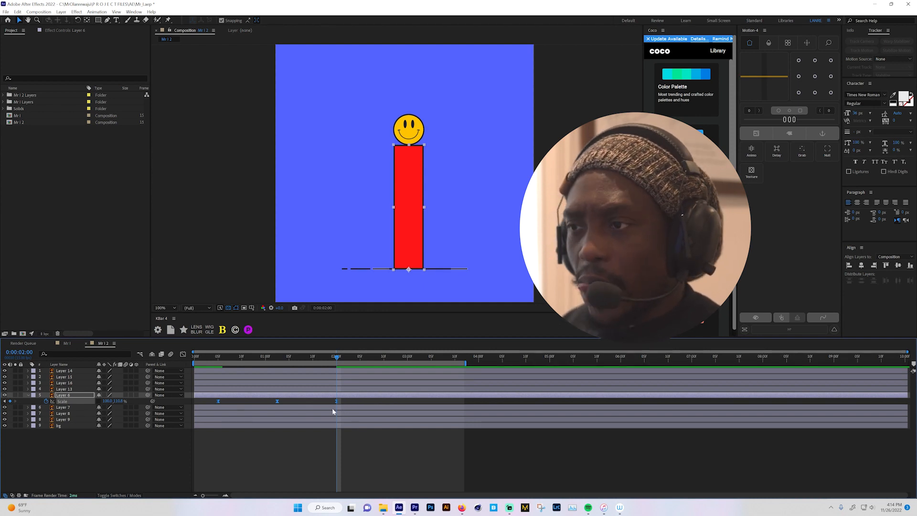
pyautogui.press('Home')
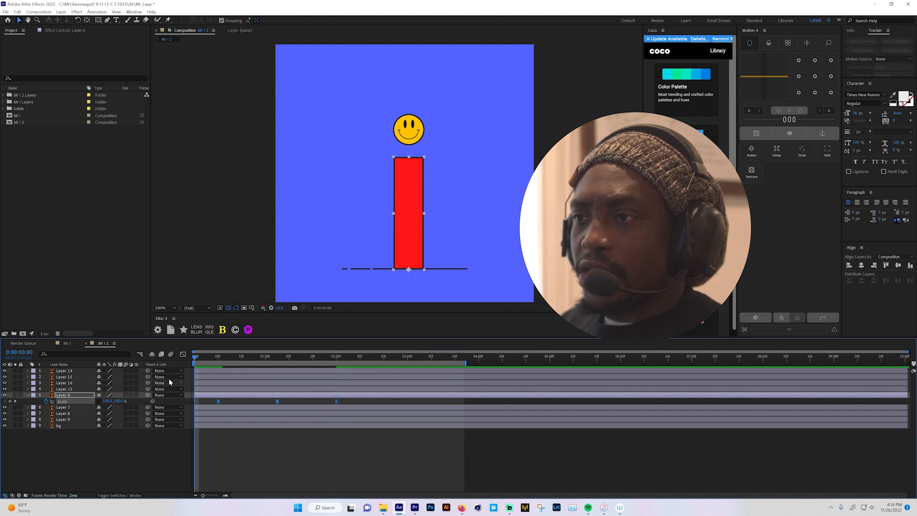
pyautogui.press('space')
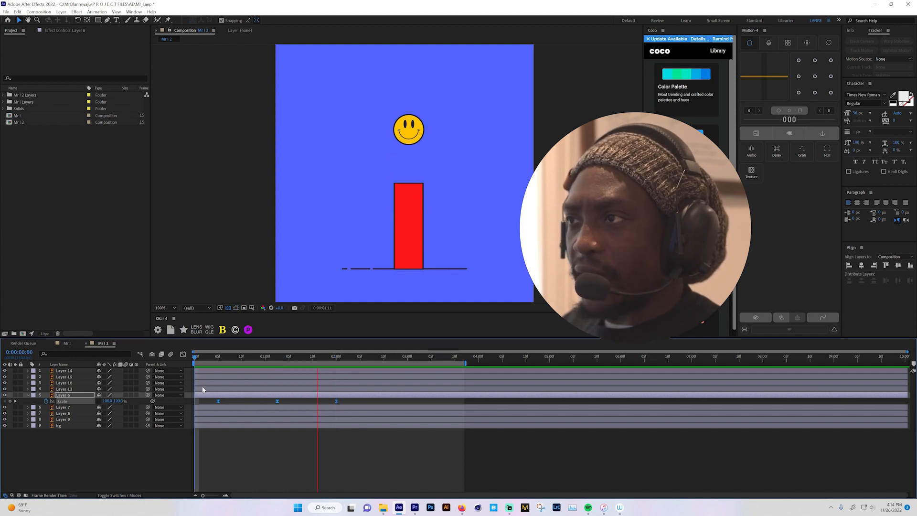
pyautogui.press('space')
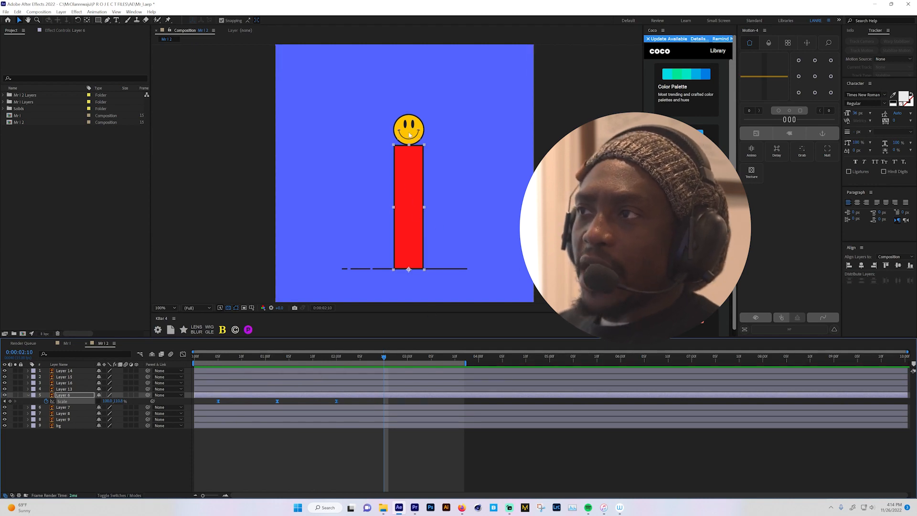
# - Go to 0:00:02:00, select the yellow head circle, Layer 13, and solo it
pyautogui.moveTo(305, 360); pyautogui.dragTo(338, 369)
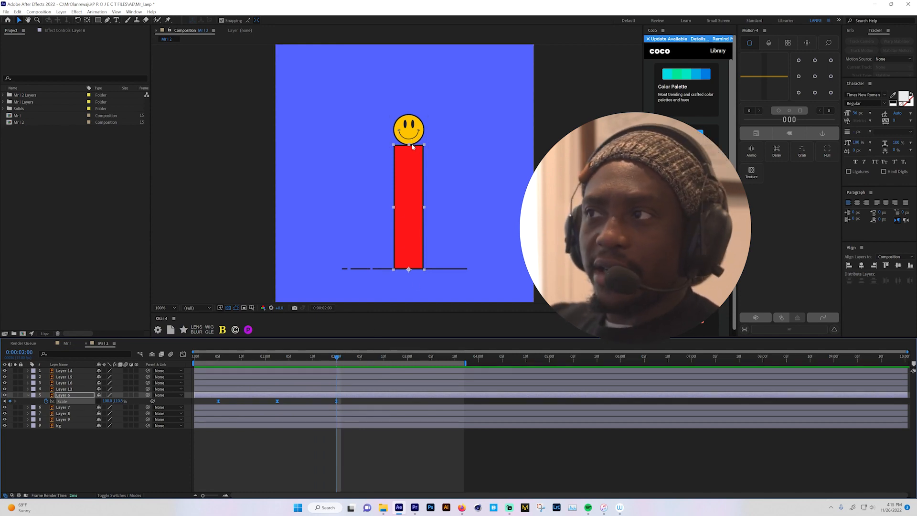
pyautogui.click(79, 390)
pyautogui.click(14, 390)
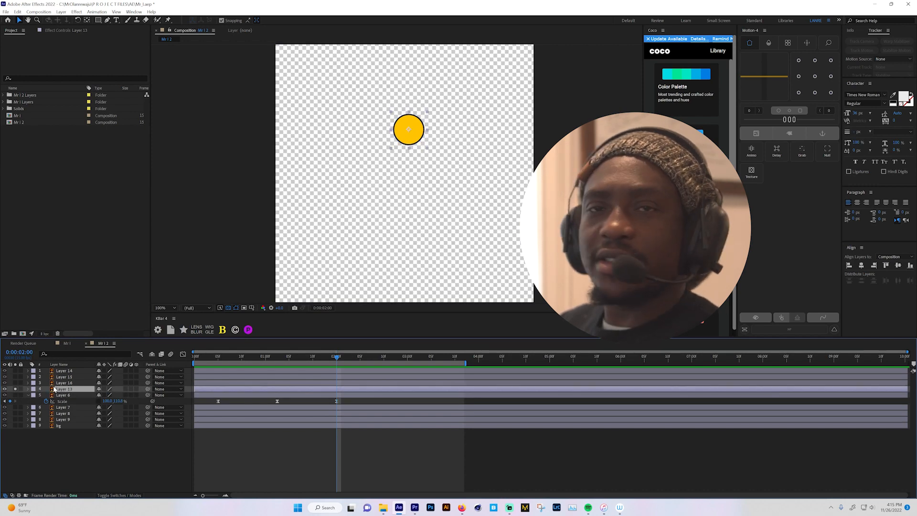
# - Unsolo Layer 13, select the four smiley head layers at the top of the stack, and parent them to a new null
pyautogui.click(15, 390)
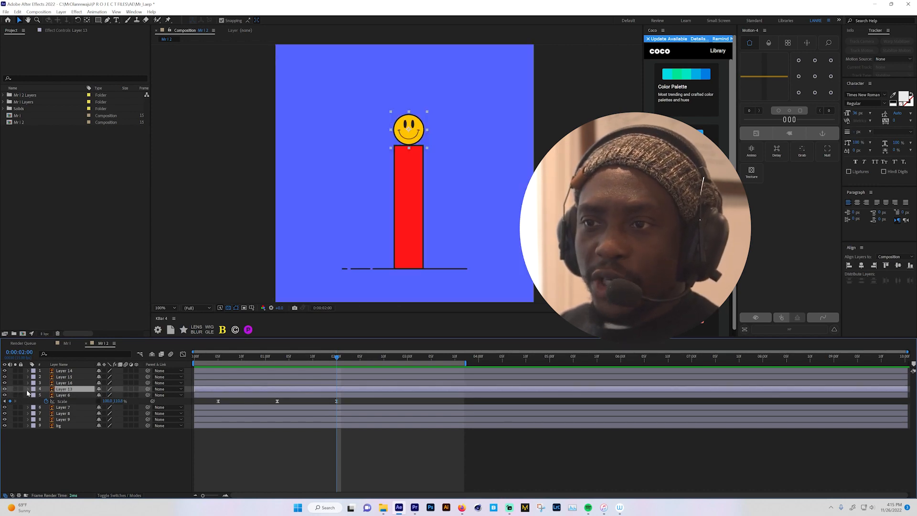
pyautogui.click(69, 371)
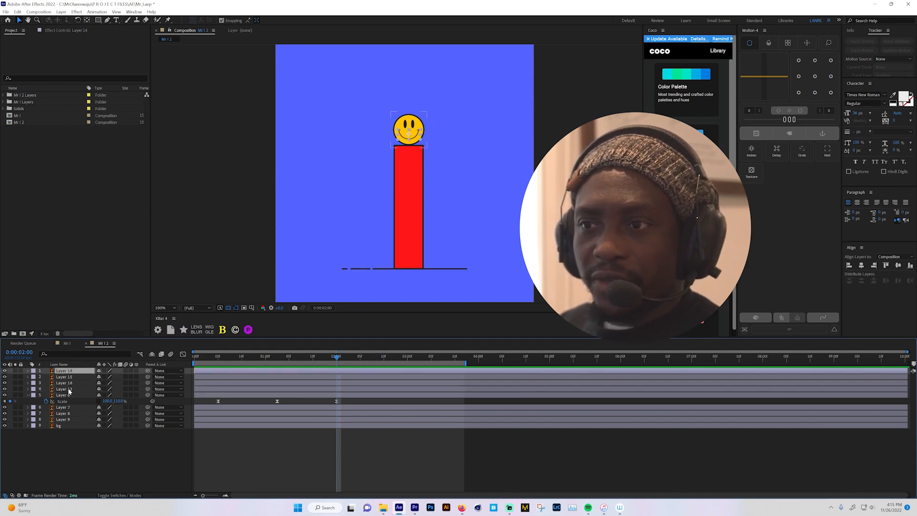
pyautogui.keyDown('shift'); pyautogui.click(69, 389); pyautogui.keyUp('shift')
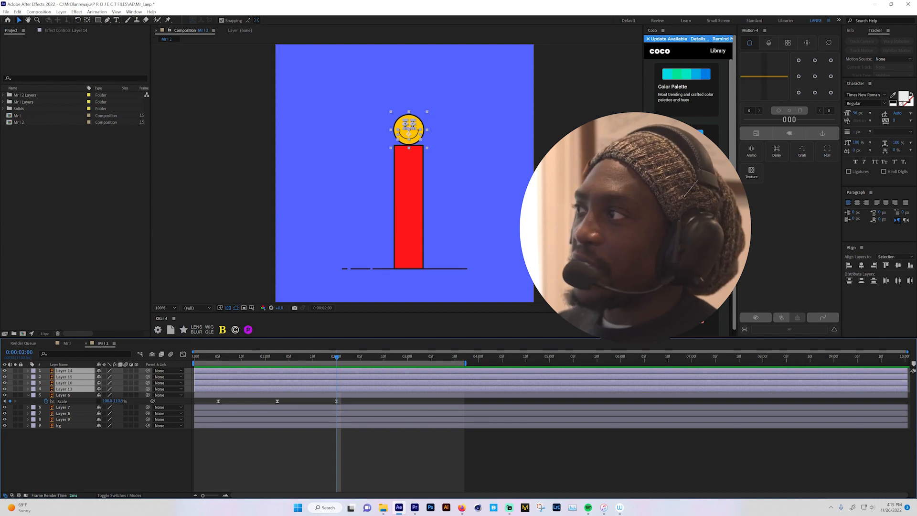
pyautogui.click(827, 150)
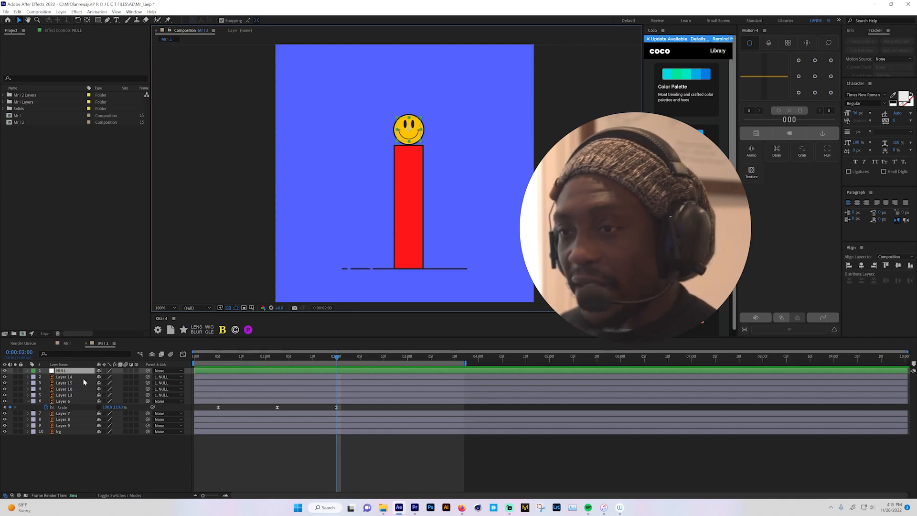
# - Test the null's control over the head by scaling it to 500%, and undo the scaling
pyautogui.press('s')
pyautogui.moveTo(119, 379); pyautogui.dragTo(252, 378)
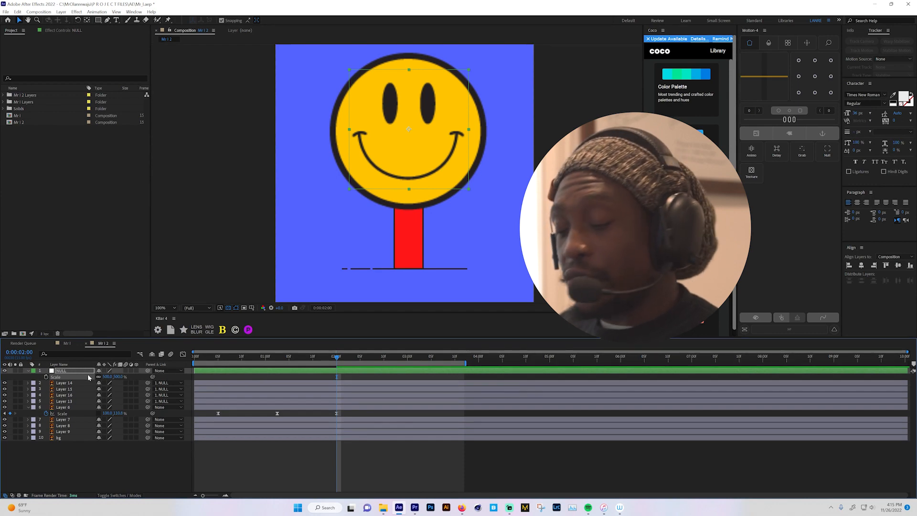
pyautogui.hotkey('ctrl', 'z')
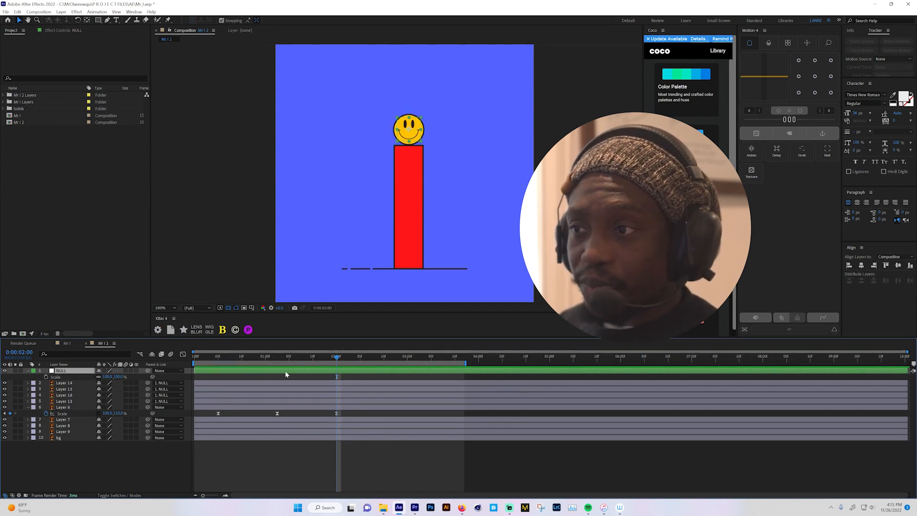
# - Keyframe the null's Position at 0:00:02:00, raise it to Y 214.6 at 0:00:02:10, and preview the head's jump
pyautogui.moveTo(336, 359)
pyautogui.mouseDown()
pyautogui.moveTo(215, 379)
pyautogui.moveTo(337, 371)
pyautogui.mouseUp()
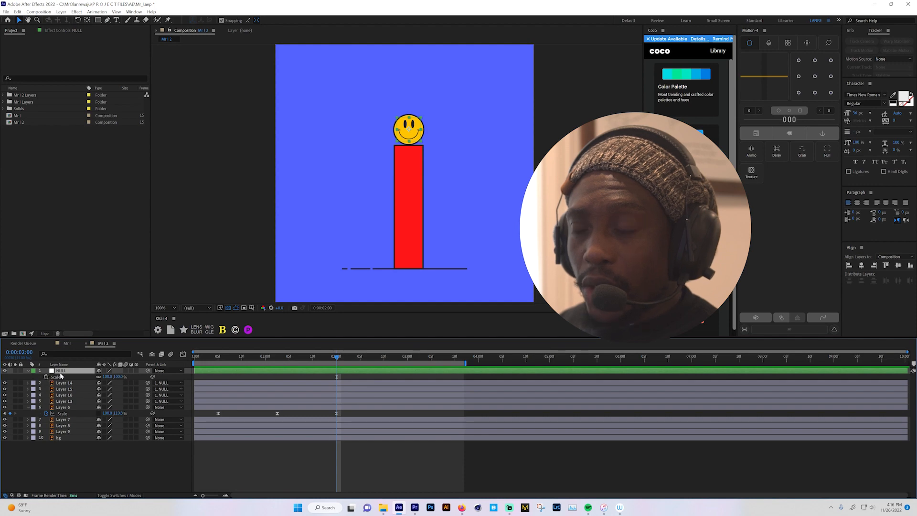
pyautogui.press('p')
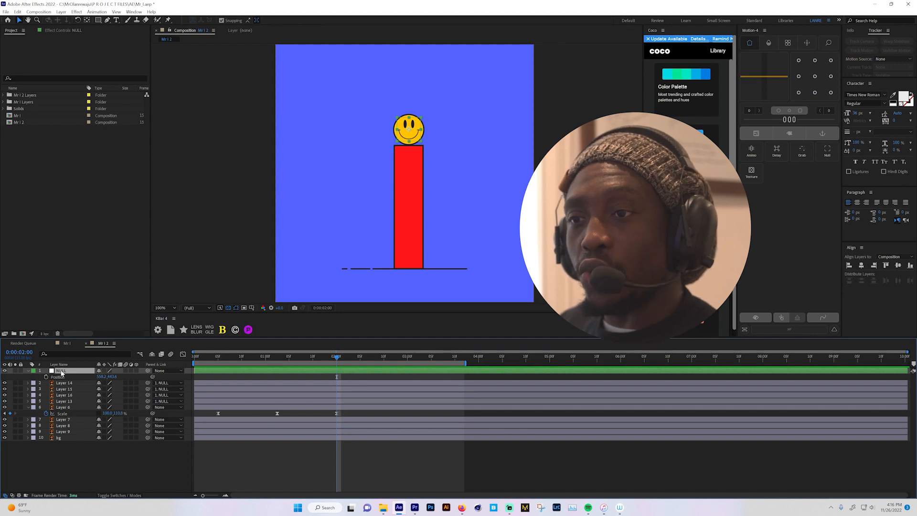
pyautogui.click(46, 377)
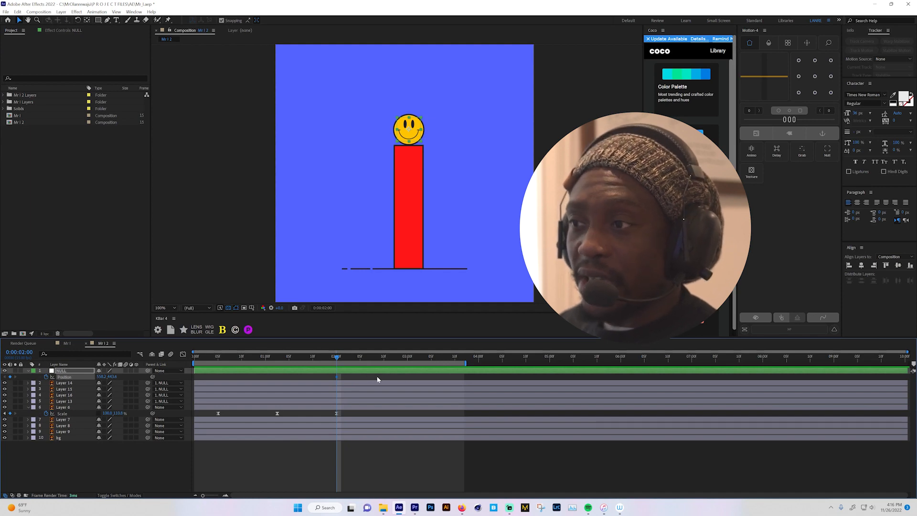
pyautogui.moveTo(338, 357); pyautogui.dragTo(386, 356)
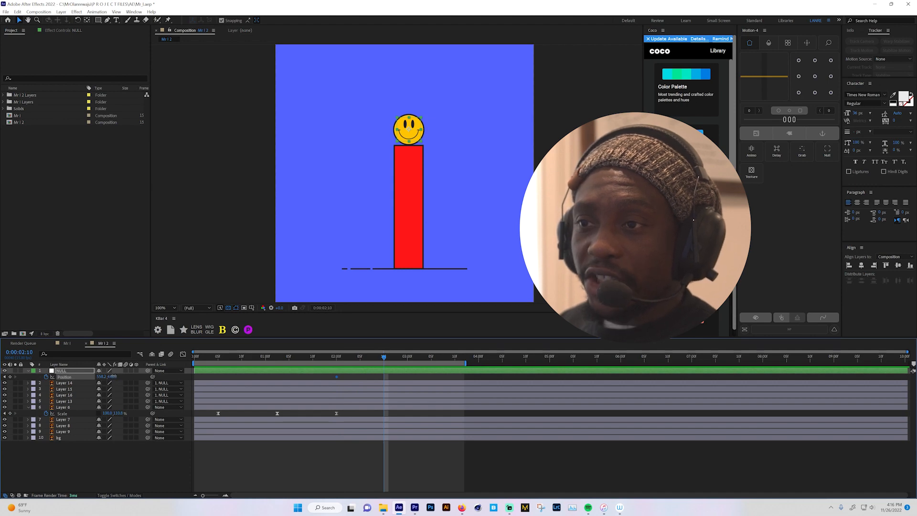
pyautogui.moveTo(114, 377); pyautogui.dragTo(65, 378)
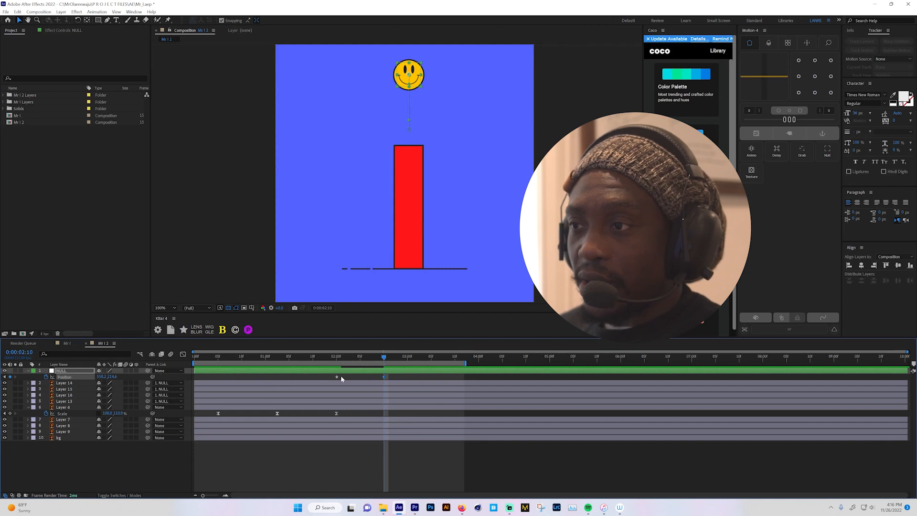
pyautogui.press('Home')
pyautogui.press('space')
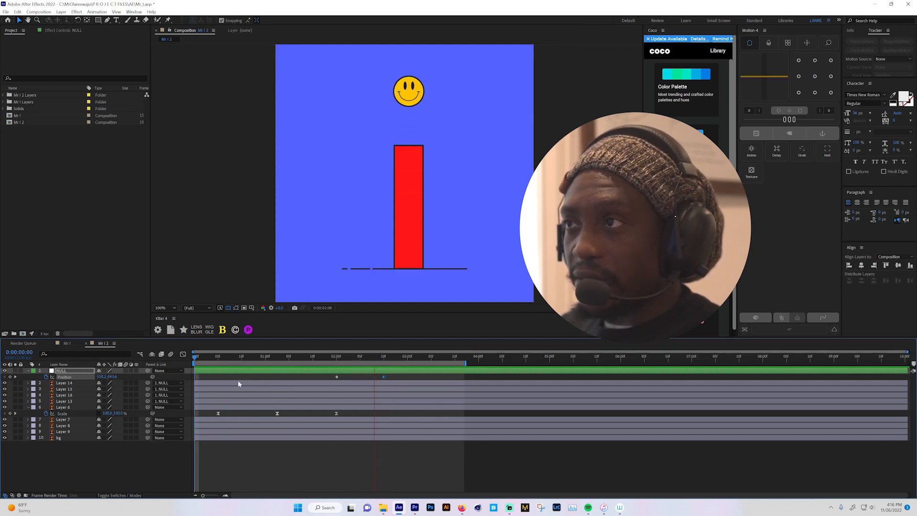
pyautogui.press('space')
# - Copy the null's first Position keyframe to 0:00:03:05 so the head lands again, and preview the full jump
pyautogui.moveTo(372, 362); pyautogui.dragTo(431, 360)
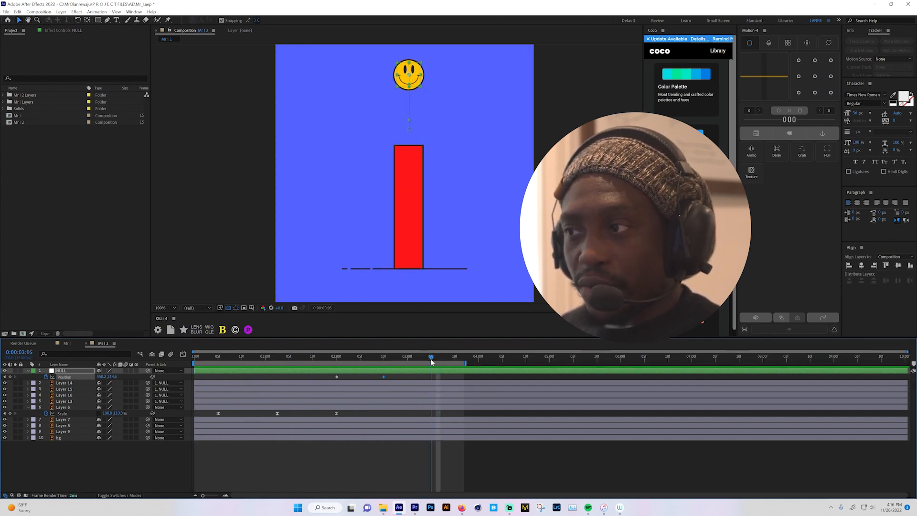
pyautogui.click(337, 377)
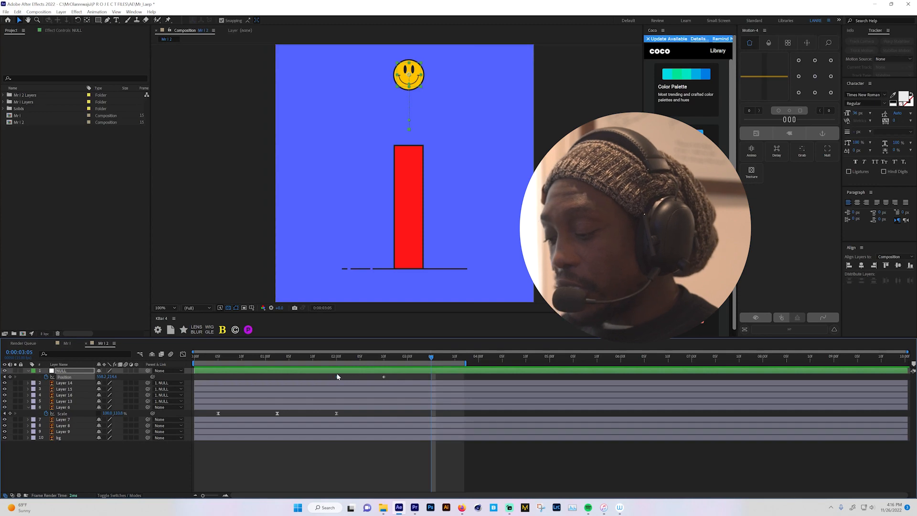
pyautogui.hotkey('ctrl', 'v')
pyautogui.moveTo(331, 357); pyautogui.dragTo(110, 396)
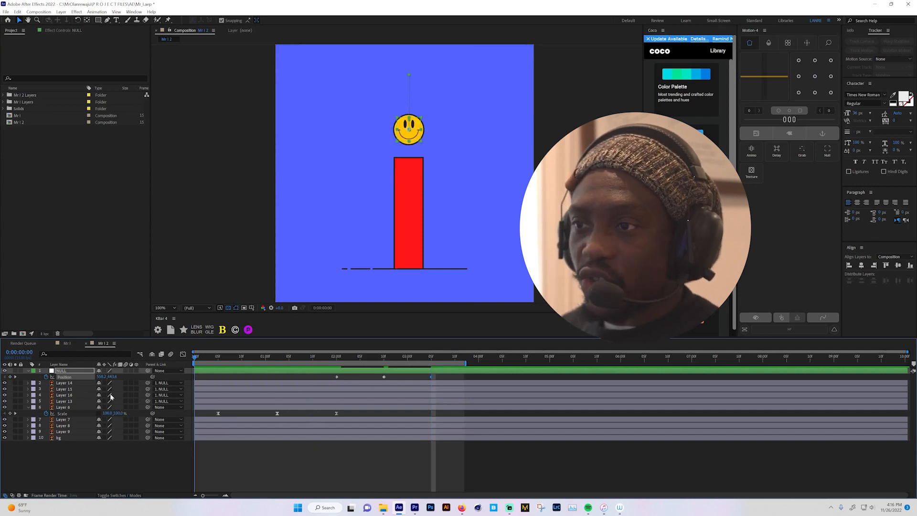
pyautogui.press('space')
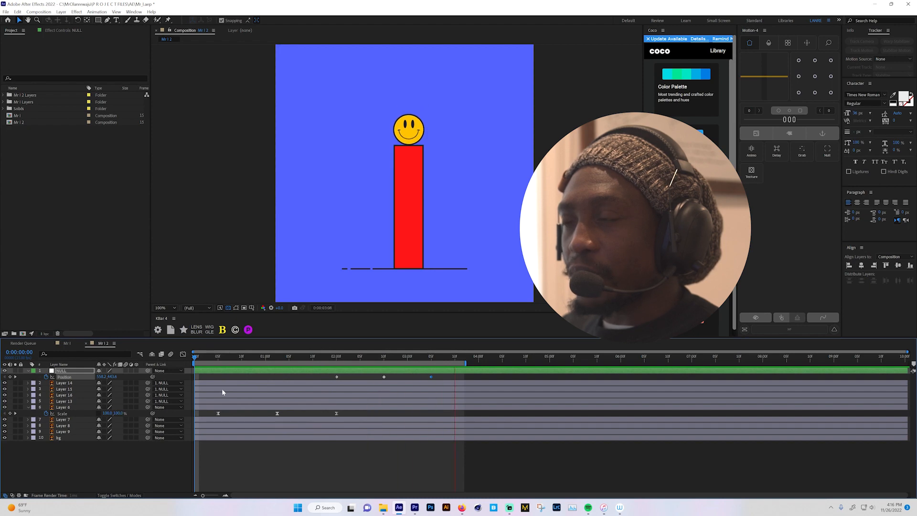
pyautogui.press('space')
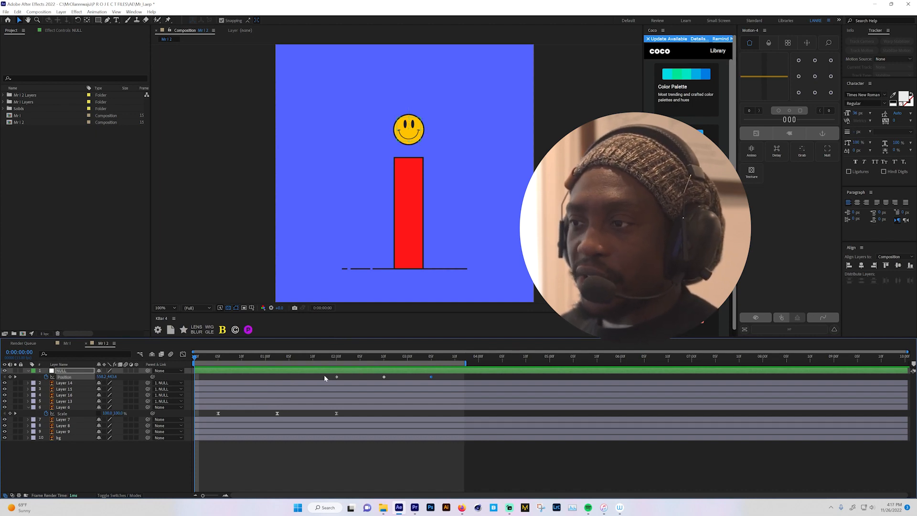
# - Apply Easy Ease to all three Position keyframes of the null and preview the eased jump
pyautogui.moveTo(324, 378); pyautogui.dragTo(469, 385)
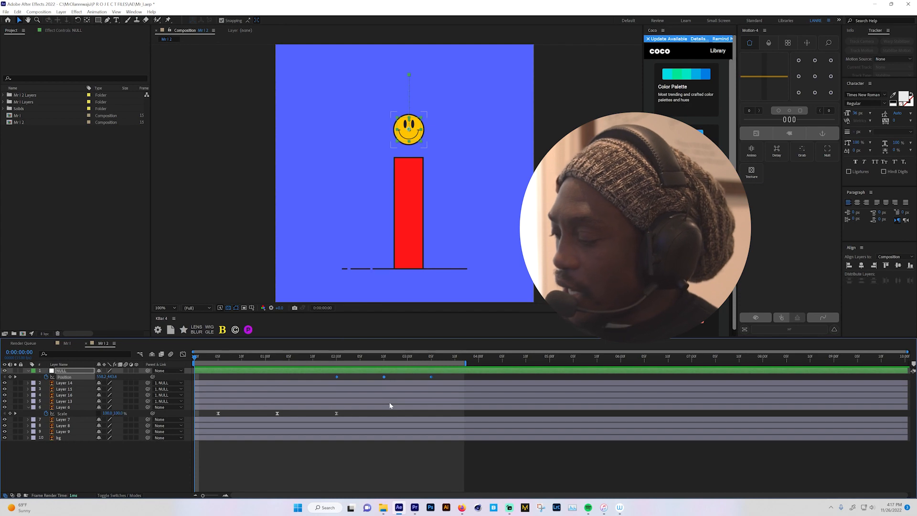
pyautogui.press('F9')
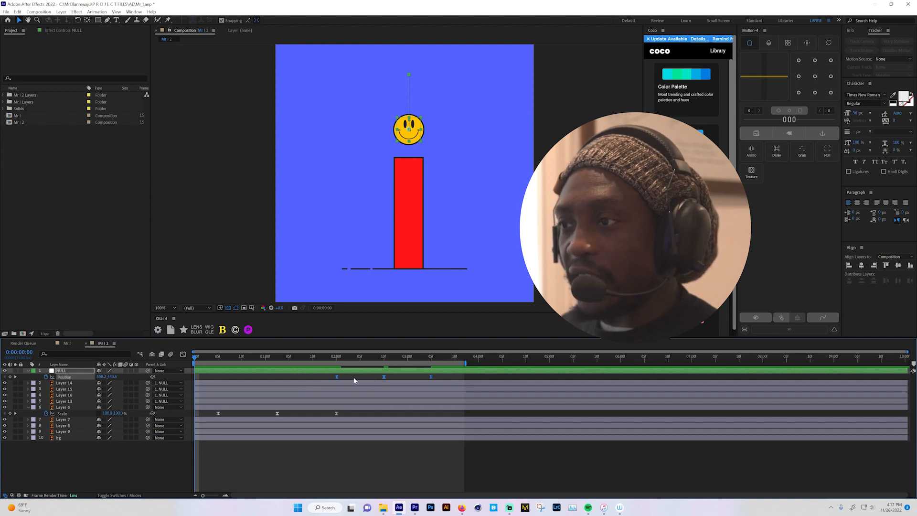
pyautogui.click(383, 377)
pyautogui.rightClick(384, 377)
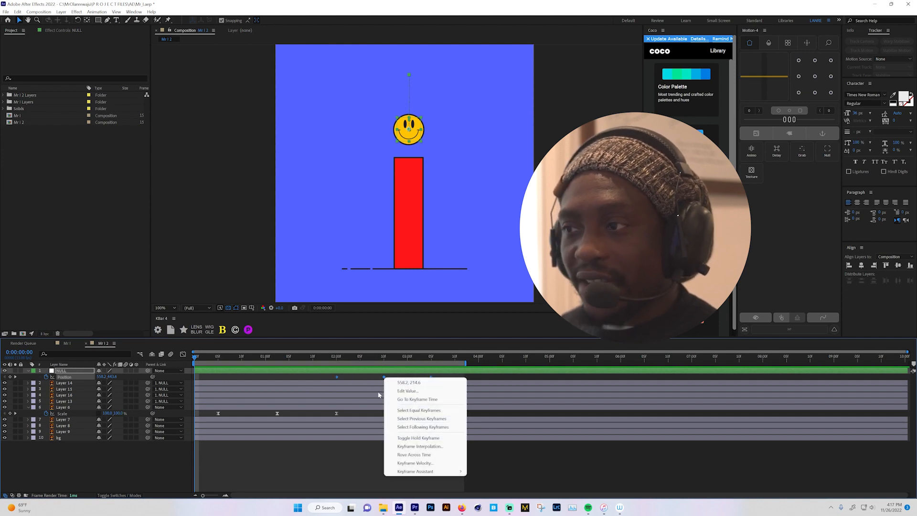
pyautogui.moveTo(459, 471)
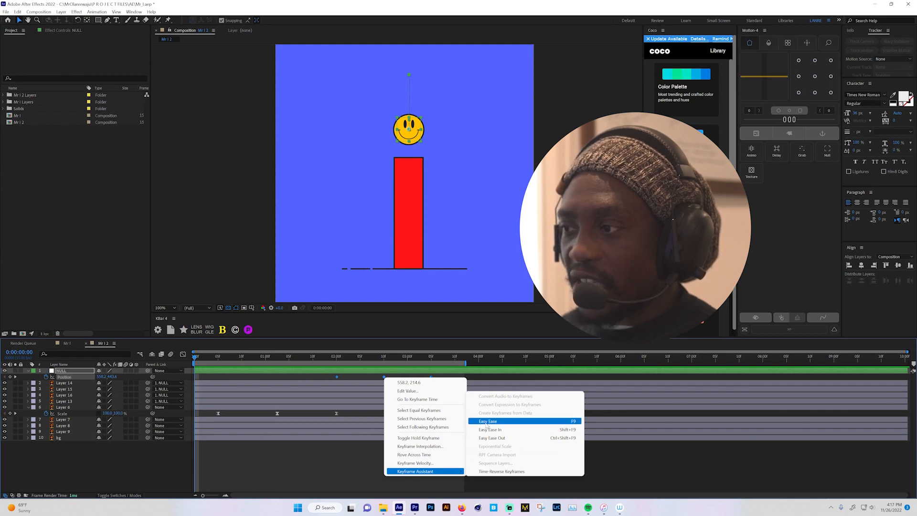
pyautogui.click(495, 424)
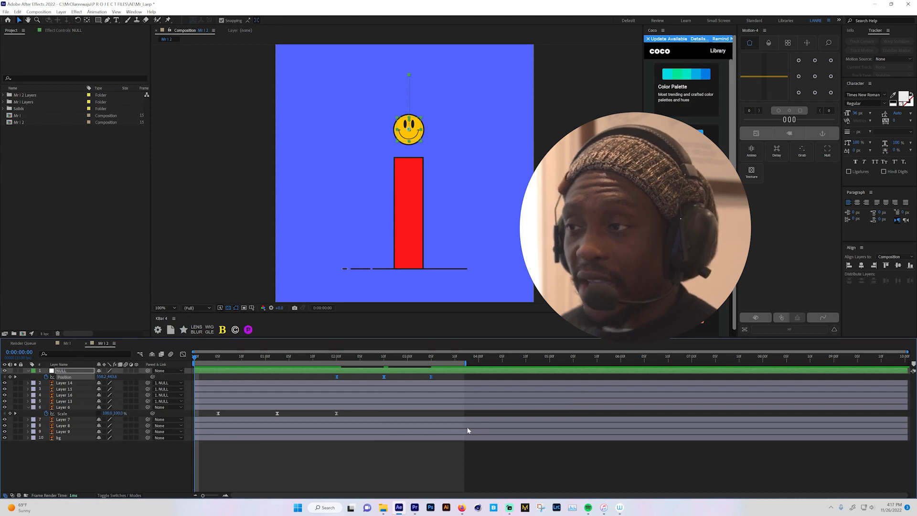
pyautogui.press('space')
pyautogui.press('space')
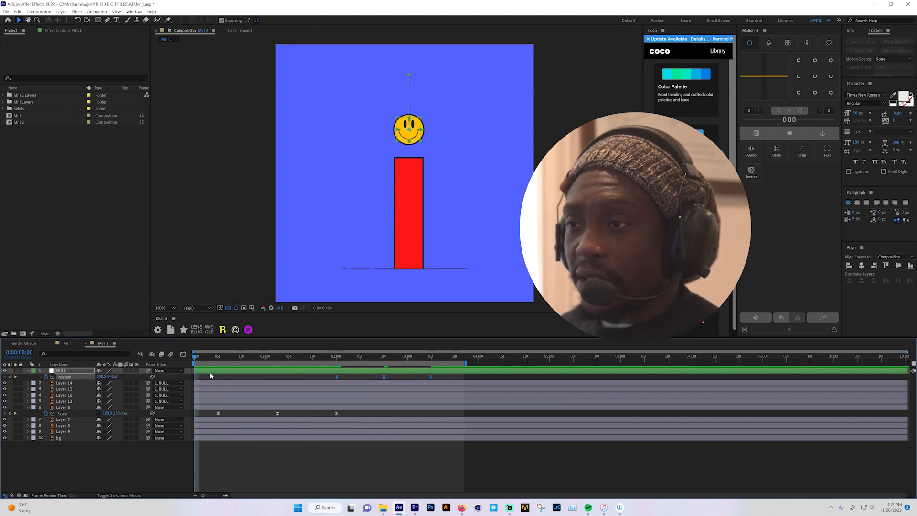
pyautogui.press('space')
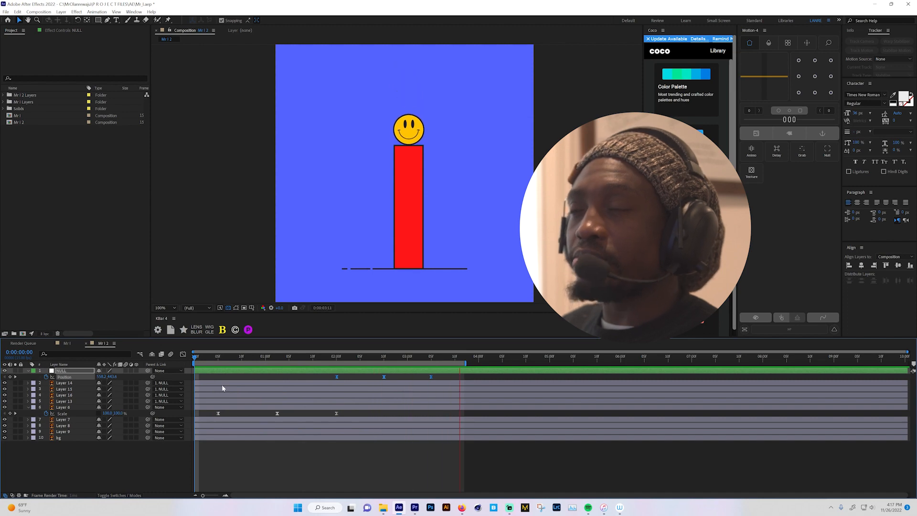
pyautogui.click(222, 387)
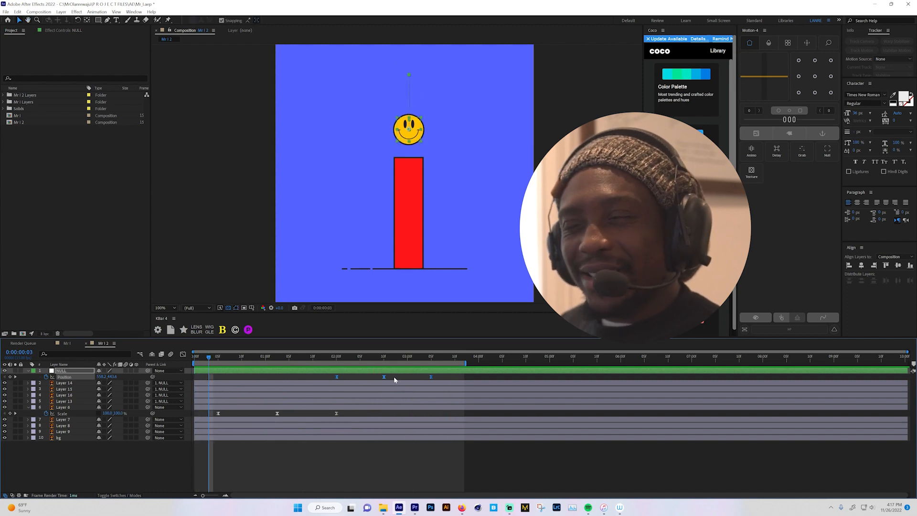
# - In the null's Position speed graph, lengthen both influence handles of the middle keyframe so the speed peaks near the outer keyframes, and preview it
pyautogui.click(183, 354)
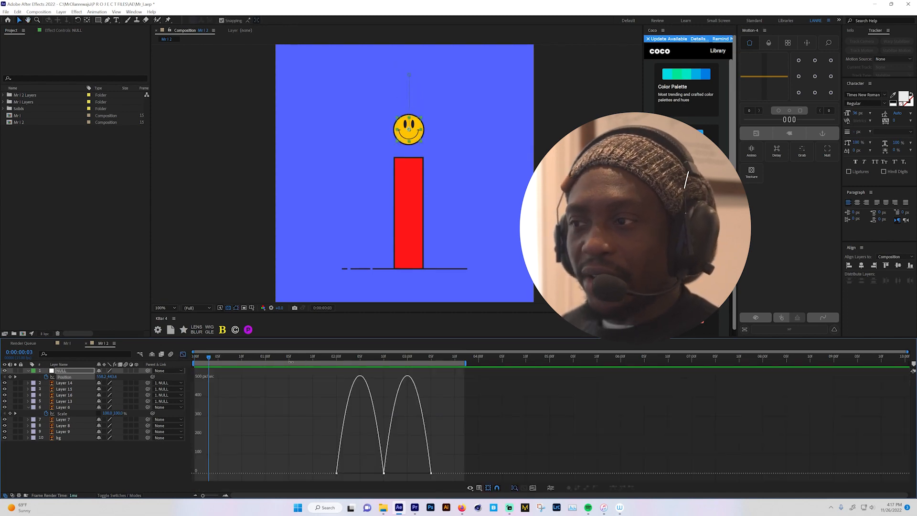
pyautogui.click(385, 473)
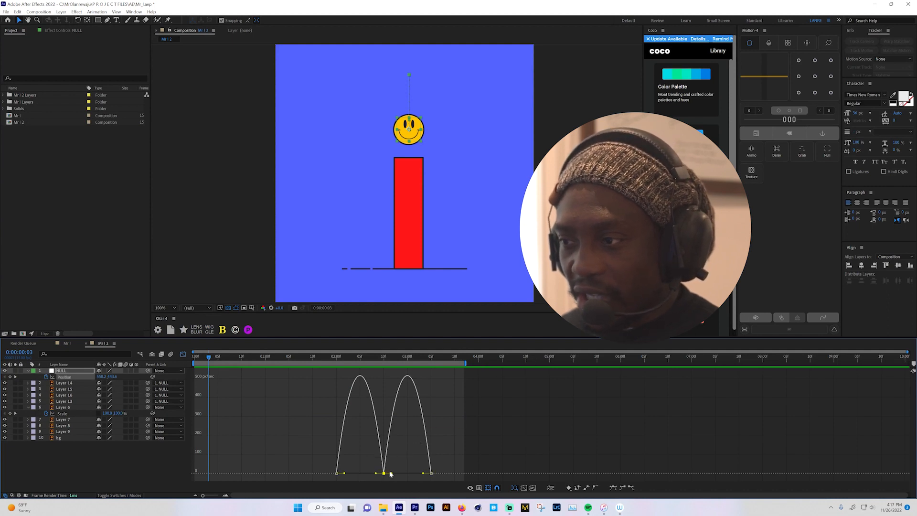
pyautogui.moveTo(392, 473); pyautogui.dragTo(315, 474)
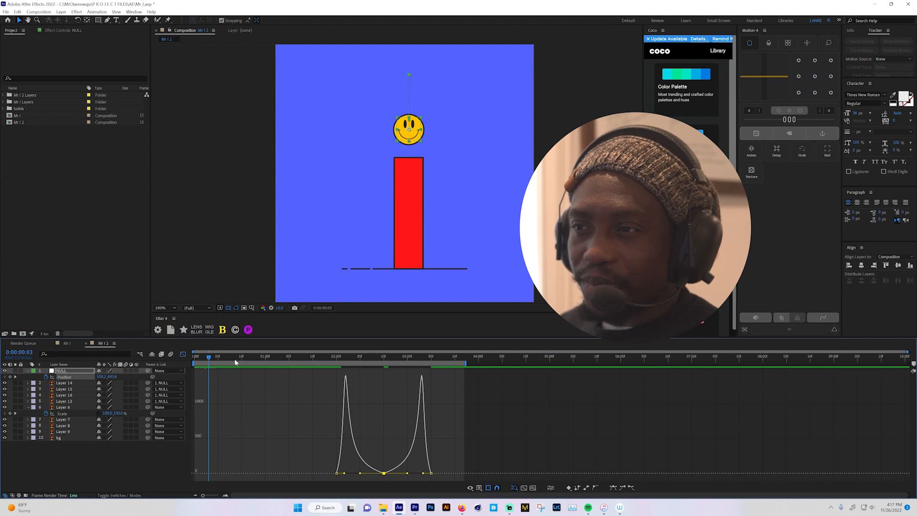
pyautogui.press('space')
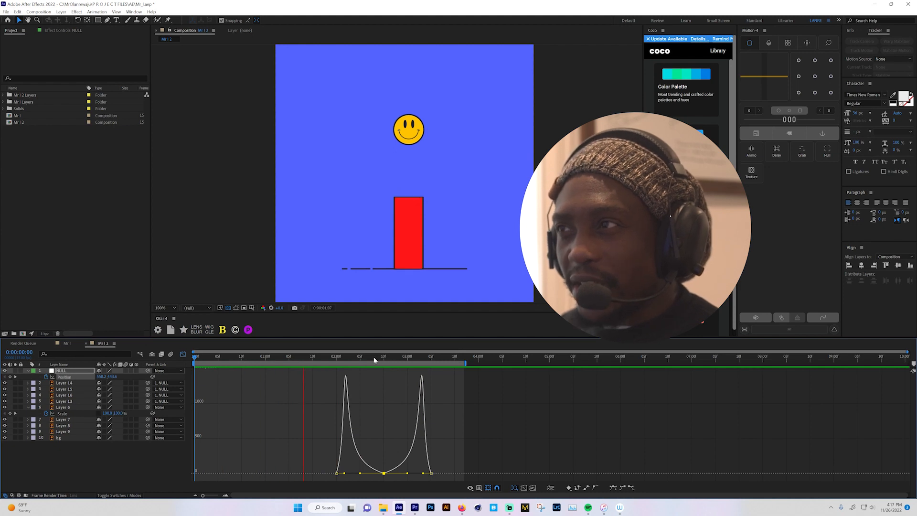
pyautogui.moveTo(361, 358)
pyautogui.mouseDown()
pyautogui.moveTo(352, 359)
pyautogui.moveTo(375, 363)
pyautogui.mouseUp()
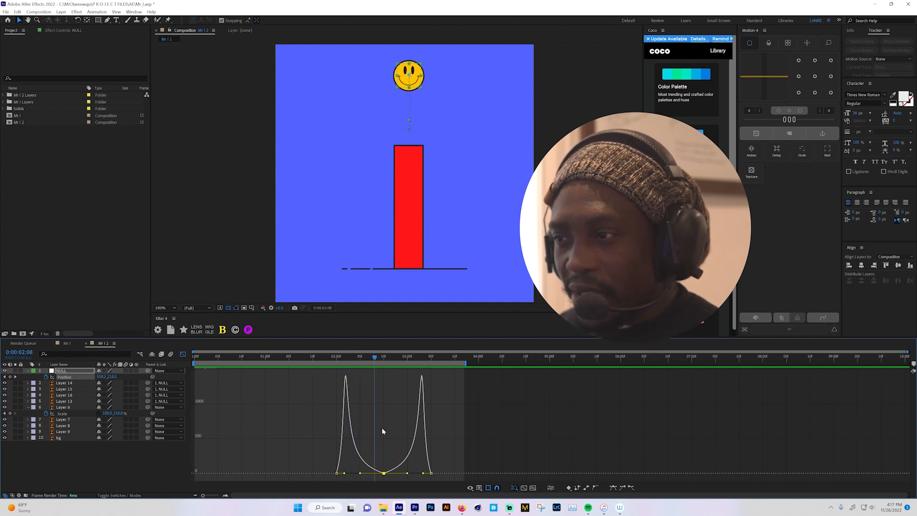
# - Leave the graph view and replay the head's jump from the start of the composition
pyautogui.click(384, 473)
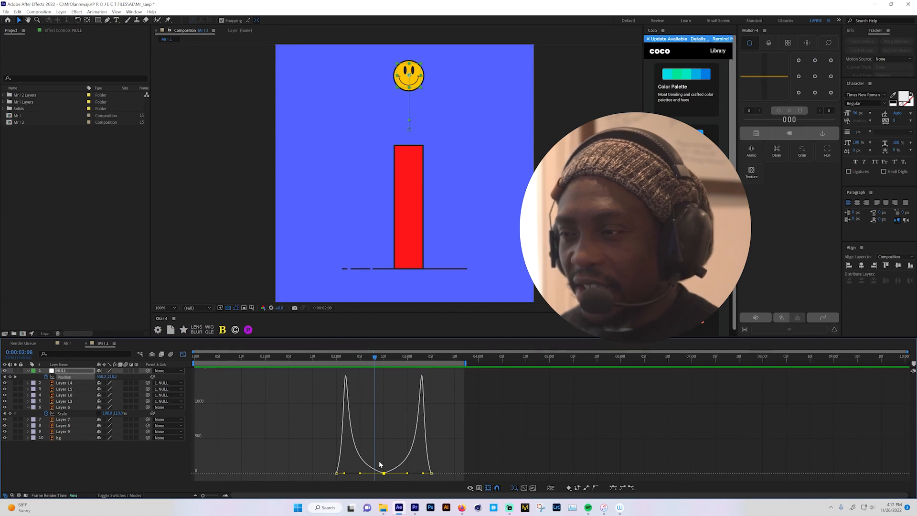
pyautogui.click(183, 355)
pyautogui.press('space')
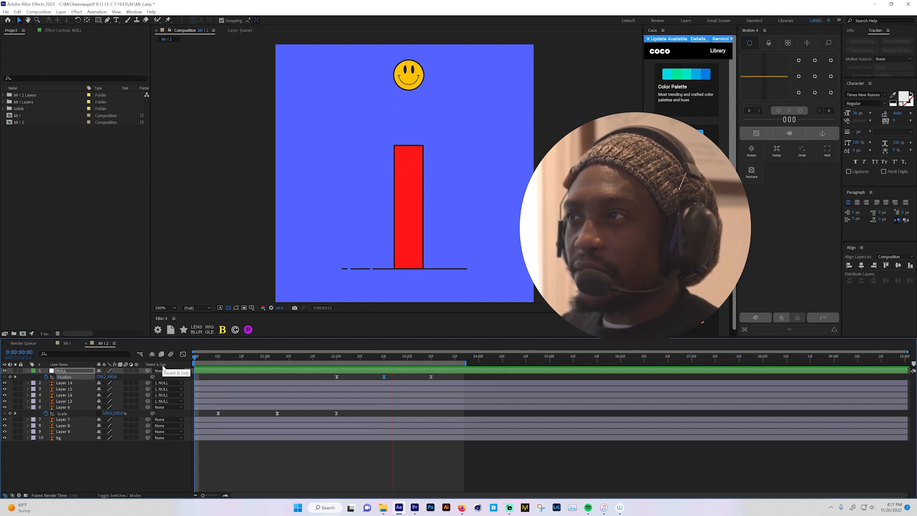
pyautogui.press('space')
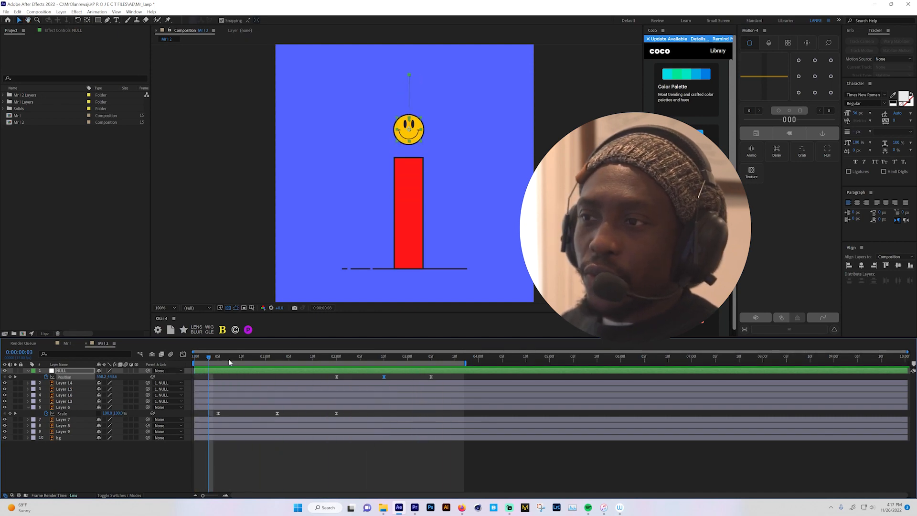
# - Show the null's Rotation and start keyframing it at 0:00:02:00, where the head begins its jump
pyautogui.moveTo(229, 359); pyautogui.dragTo(337, 368)
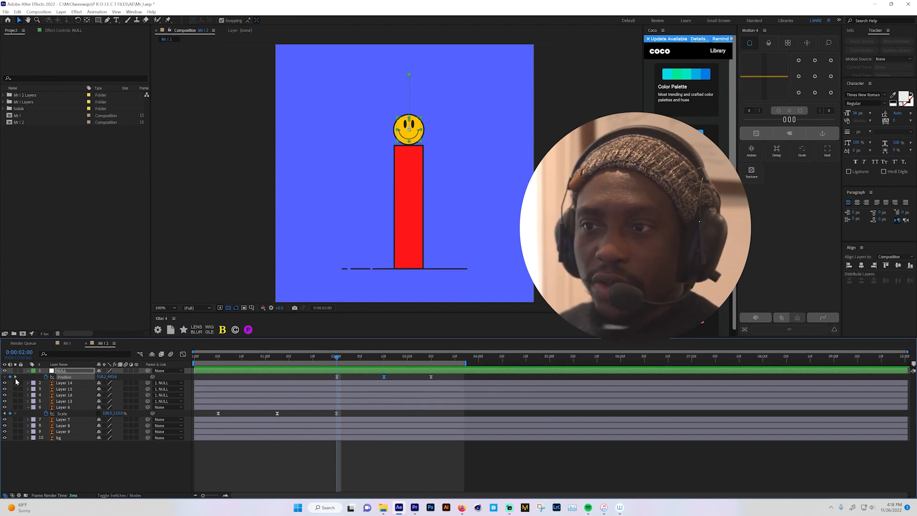
pyautogui.click(60, 373)
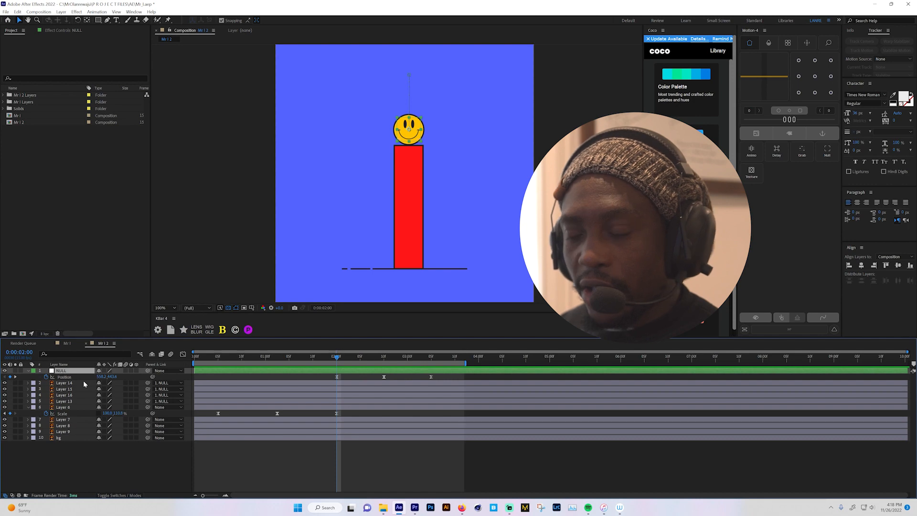
pyautogui.hotkey('shift', 'r')
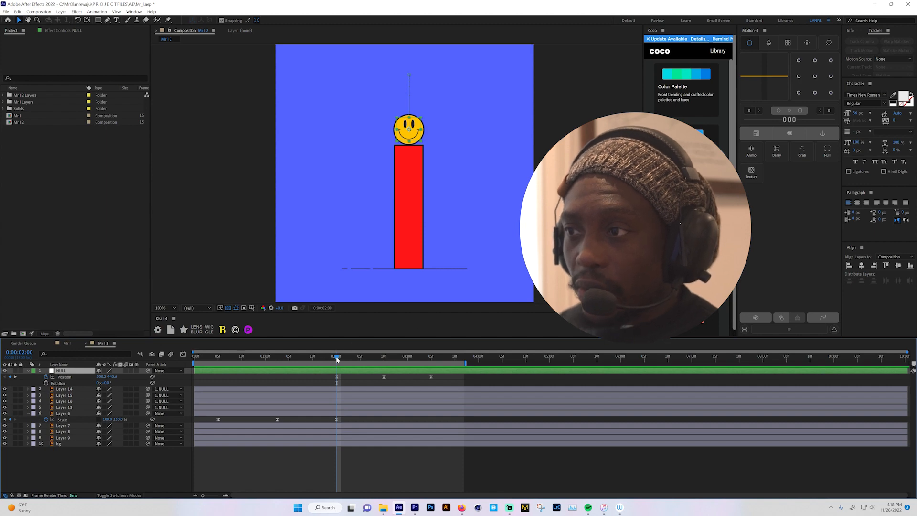
pyautogui.moveTo(337, 360)
pyautogui.mouseDown()
pyautogui.moveTo(322, 359)
pyautogui.moveTo(338, 359)
pyautogui.mouseUp()
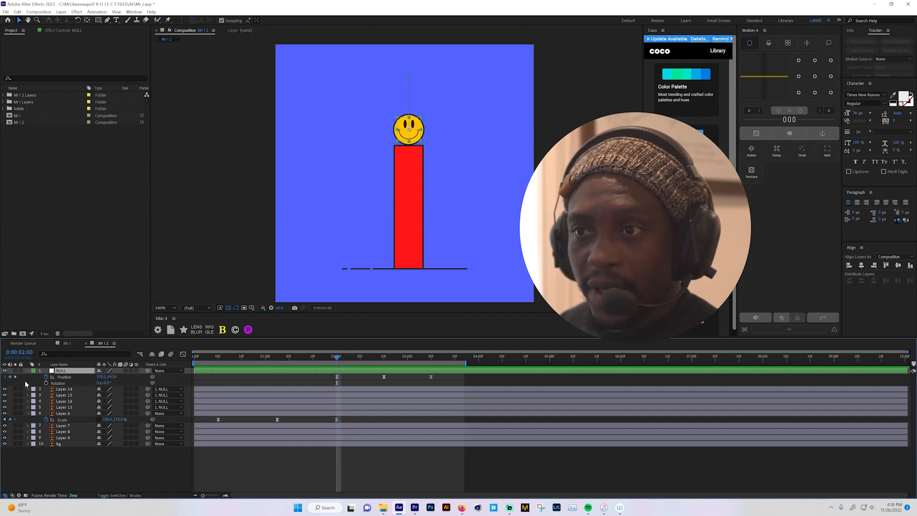
pyautogui.click(46, 384)
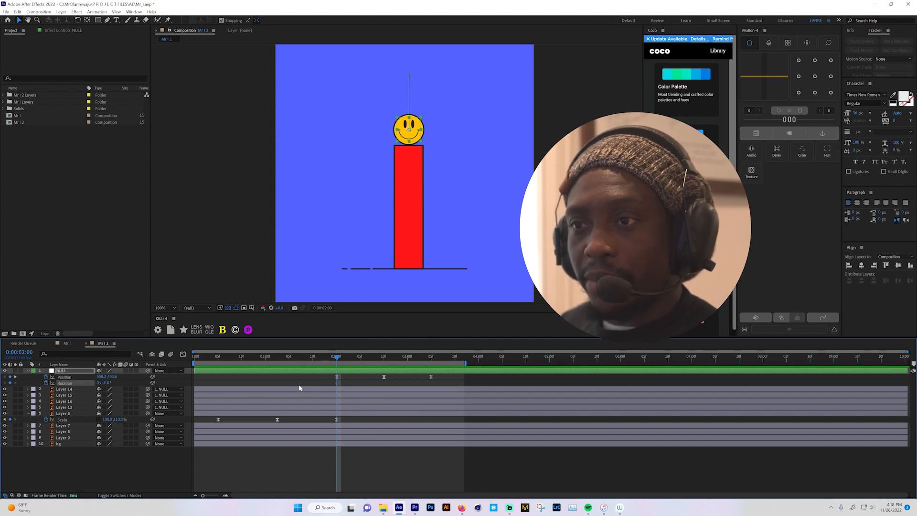
# - Set the null's Rotation to -1 full turn at 0:00:03:05, where the head lands, and preview the spin
pyautogui.moveTo(343, 360); pyautogui.dragTo(432, 363)
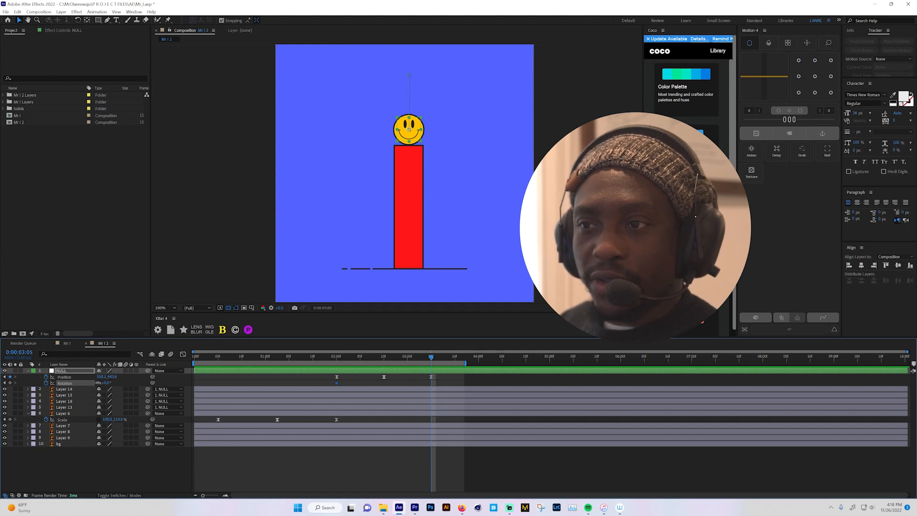
pyautogui.click(100, 382)
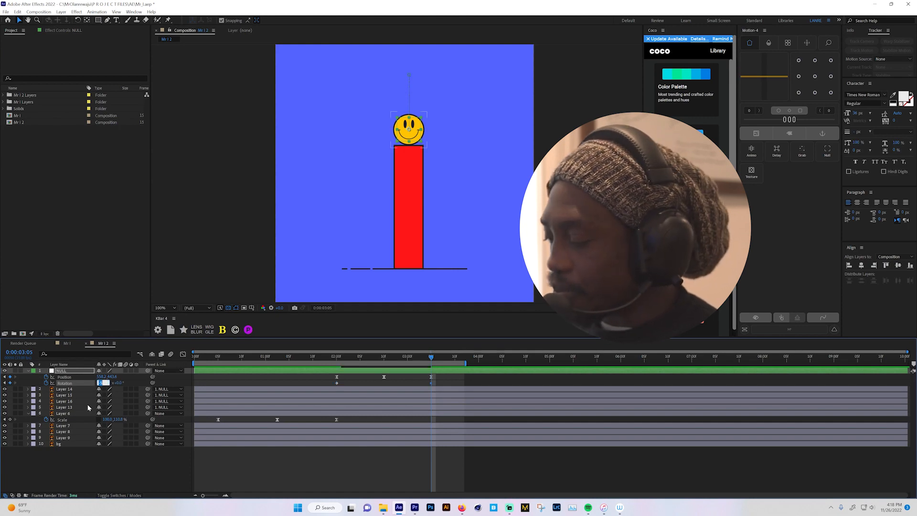
pyautogui.write('-1x+0.0°')
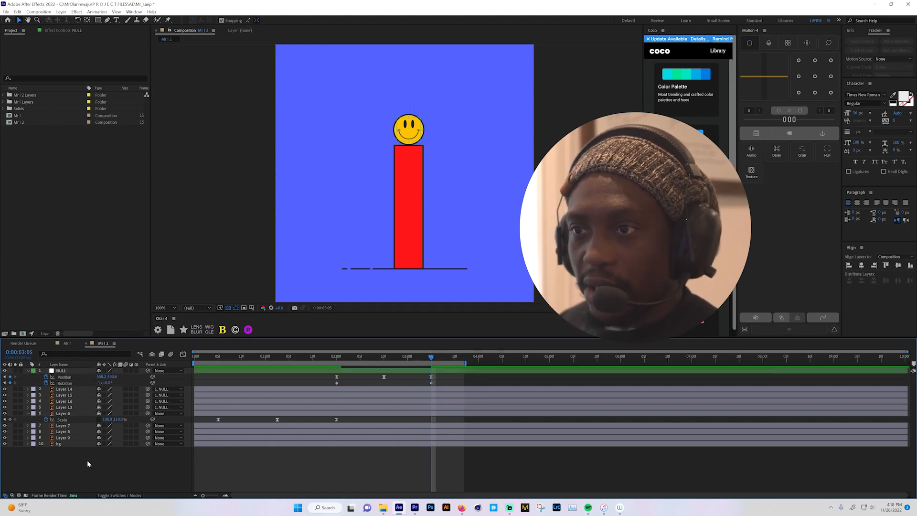
pyautogui.click(87, 460)
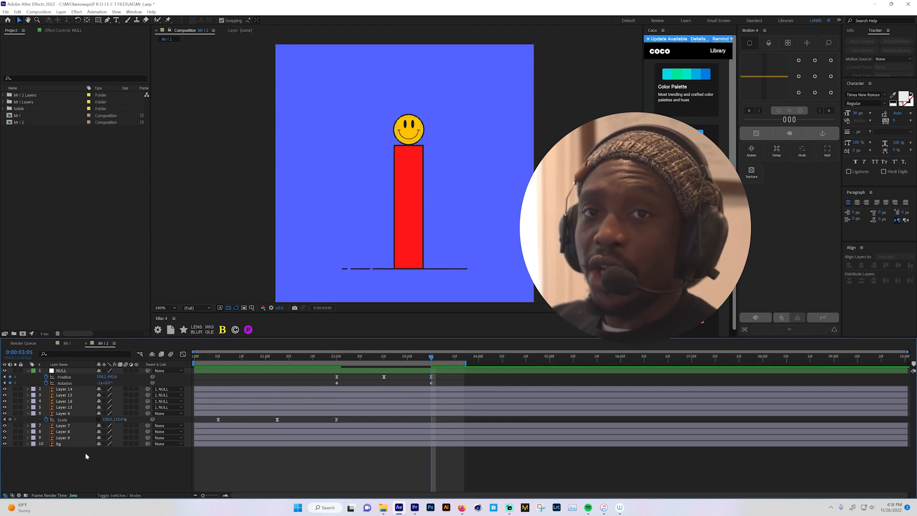
pyautogui.click(322, 357)
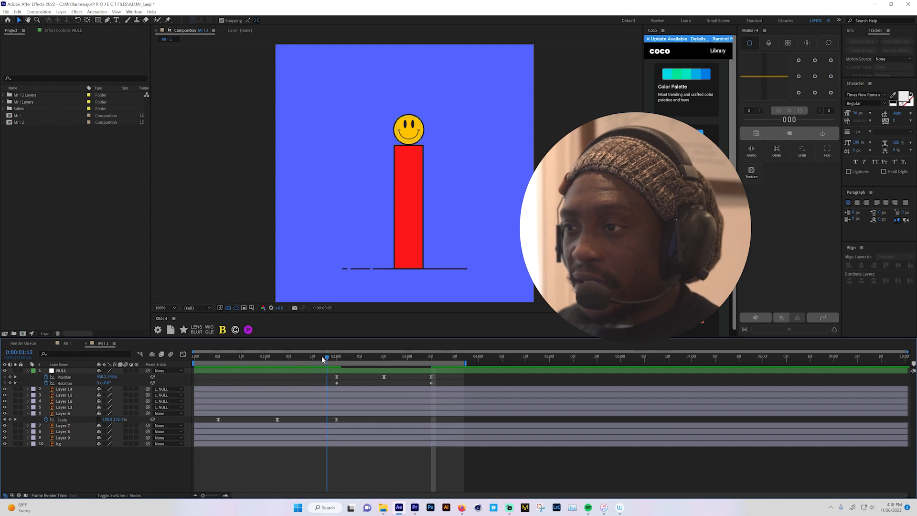
pyautogui.press('space')
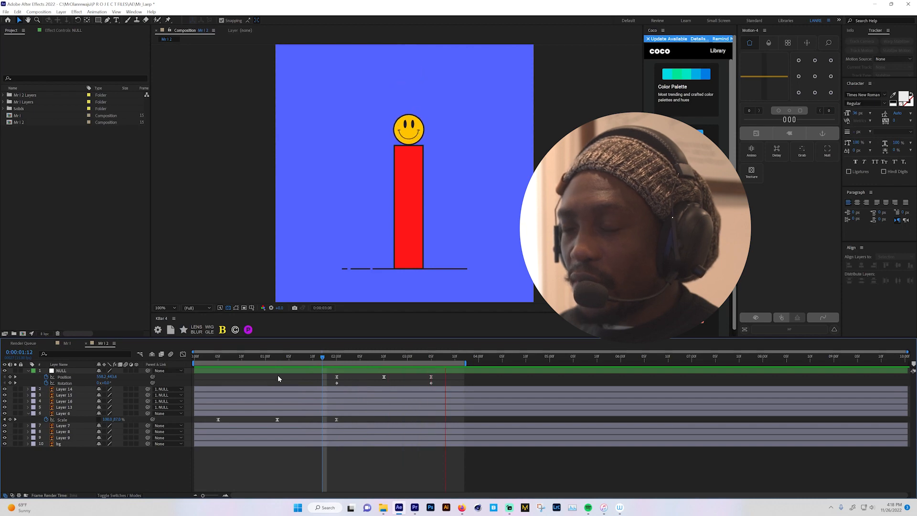
pyautogui.press('space')
# - Ease both Rotation keyframes of the null, lengthen their influence handles so the speed peaks mid-jump, and preview the spin from the start
pyautogui.moveTo(327, 379); pyautogui.dragTo(476, 388)
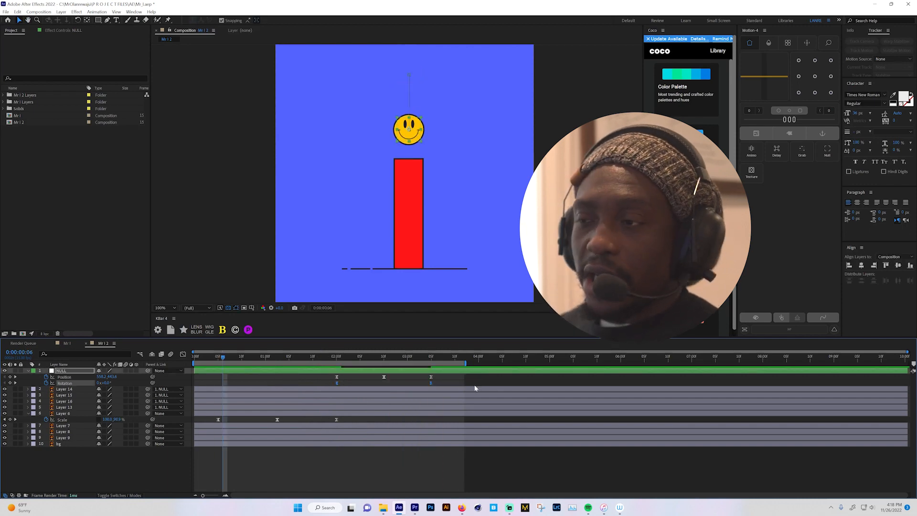
pyautogui.click(183, 354)
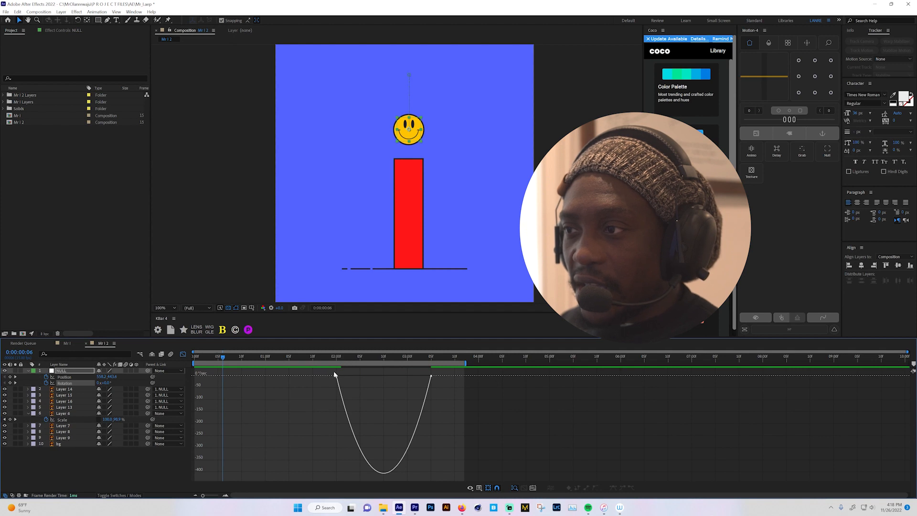
pyautogui.moveTo(320, 369); pyautogui.dragTo(375, 376)
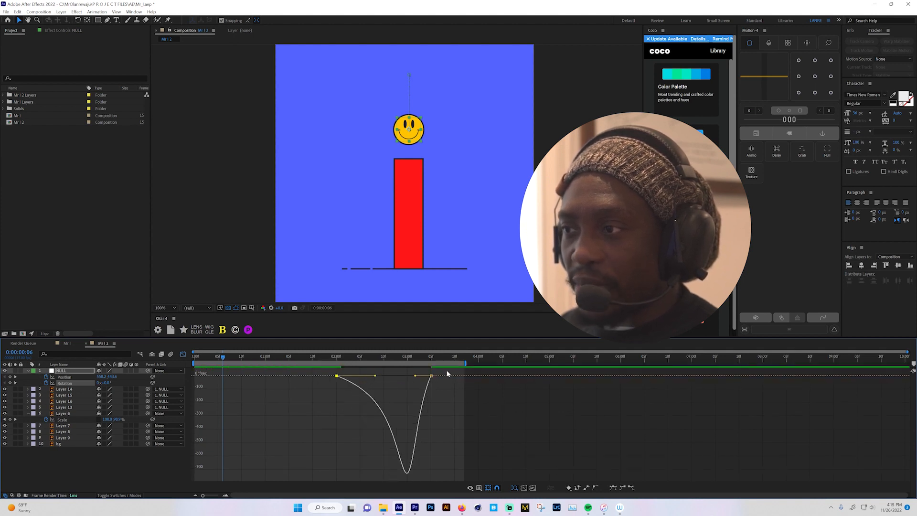
pyautogui.click(430, 376)
pyautogui.click(400, 379)
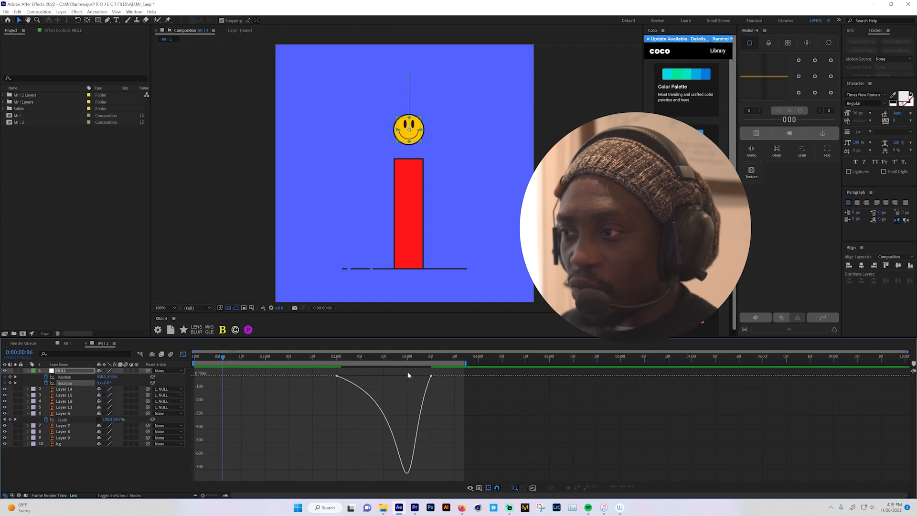
pyautogui.click(431, 377)
pyautogui.moveTo(415, 377); pyautogui.dragTo(400, 376)
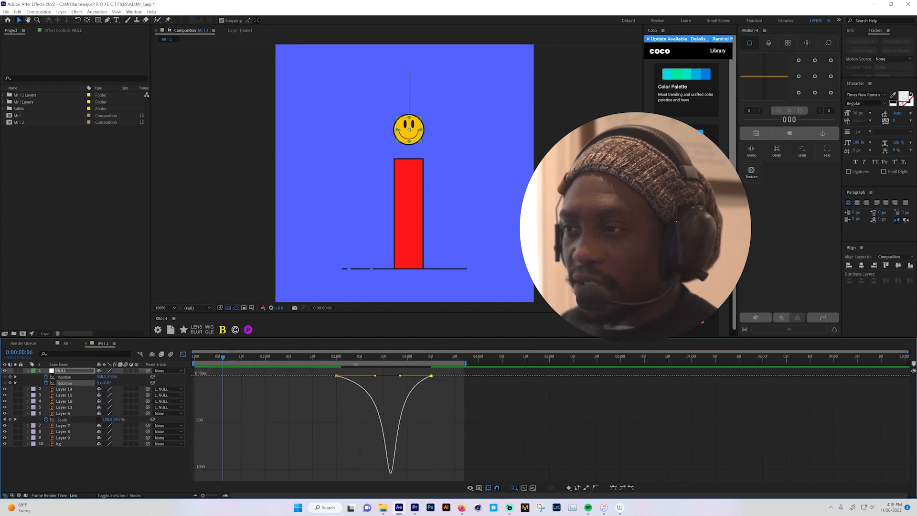
pyautogui.moveTo(288, 356); pyautogui.dragTo(179, 356)
pyautogui.press('space')
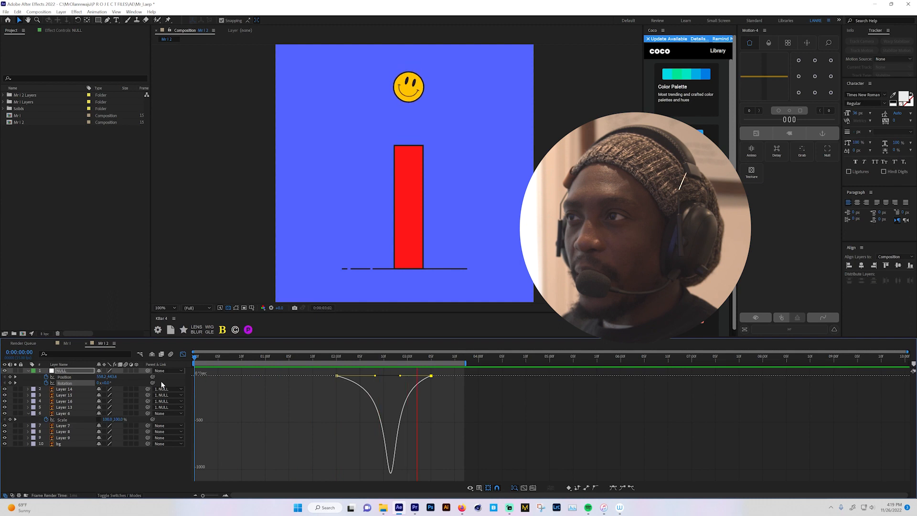
pyautogui.press('space')
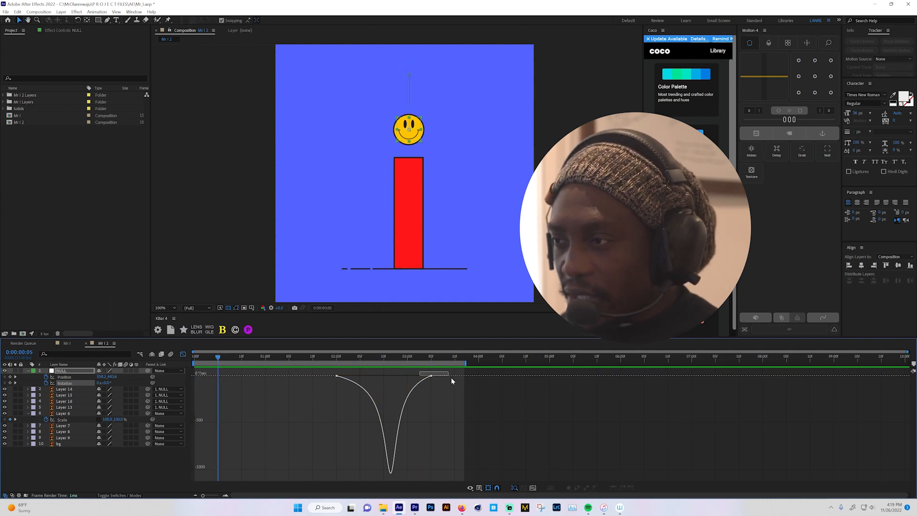
# - Extend the last Rotation keyframe's influence handle further toward the middle of the jump for a sharper speed peak, and preview it
pyautogui.moveTo(401, 377); pyautogui.dragTo(384, 376)
pyautogui.press('space')
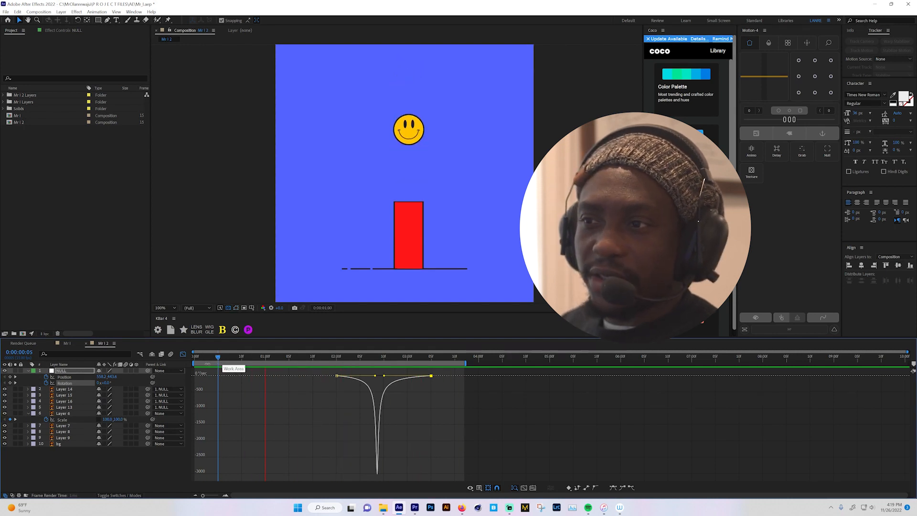
pyautogui.press('space')
# - Leave the graph view, move the null's last Rotation keyframe a few frames past the landing at 0:00:03:05, and preview the delayed spin
pyautogui.click(183, 354)
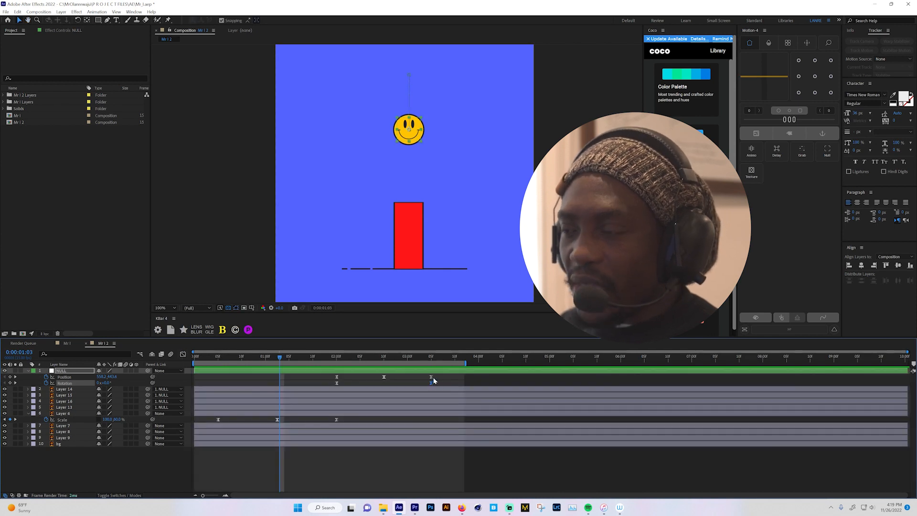
pyautogui.moveTo(424, 358); pyautogui.dragTo(444, 384)
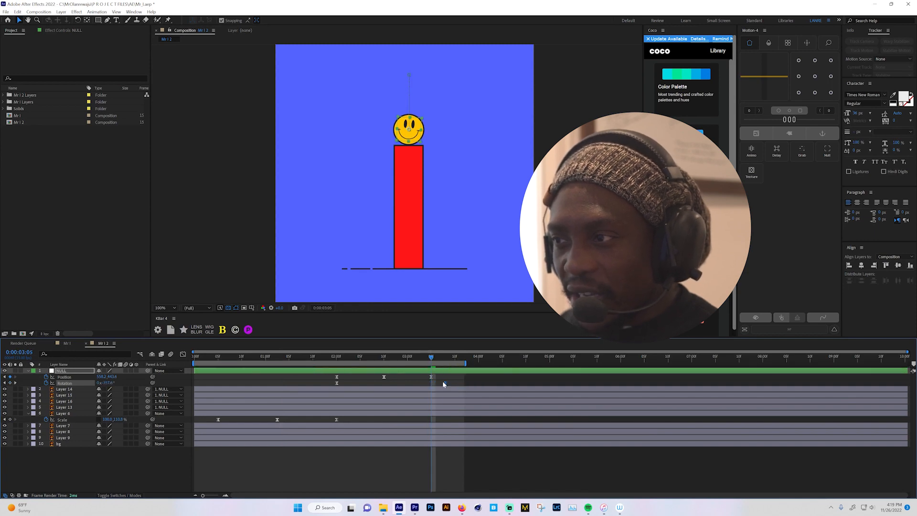
pyautogui.moveTo(332, 359); pyautogui.dragTo(327, 359)
pyautogui.press('space')
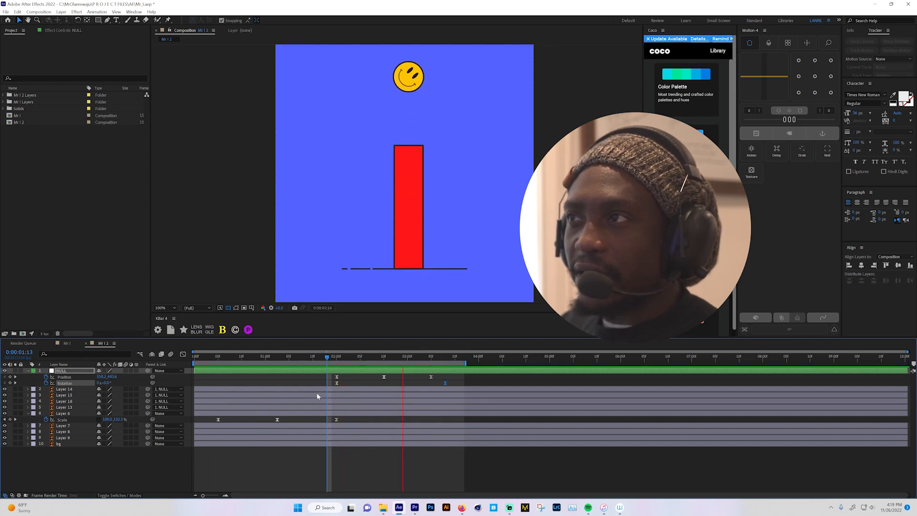
pyautogui.press('space')
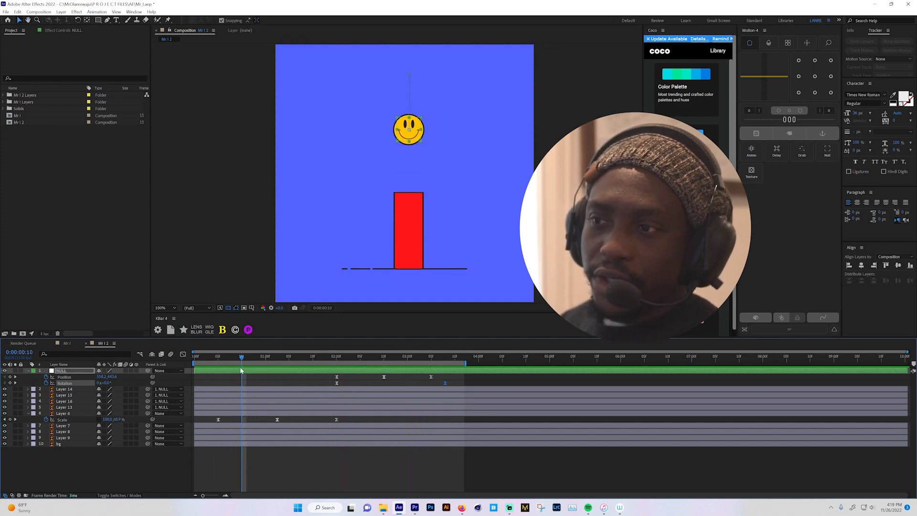
# - Replay the animation from the start of the composition and check how the head's spin works with the jump
pyautogui.moveTo(244, 359); pyautogui.dragTo(187, 366)
pyautogui.press('space')
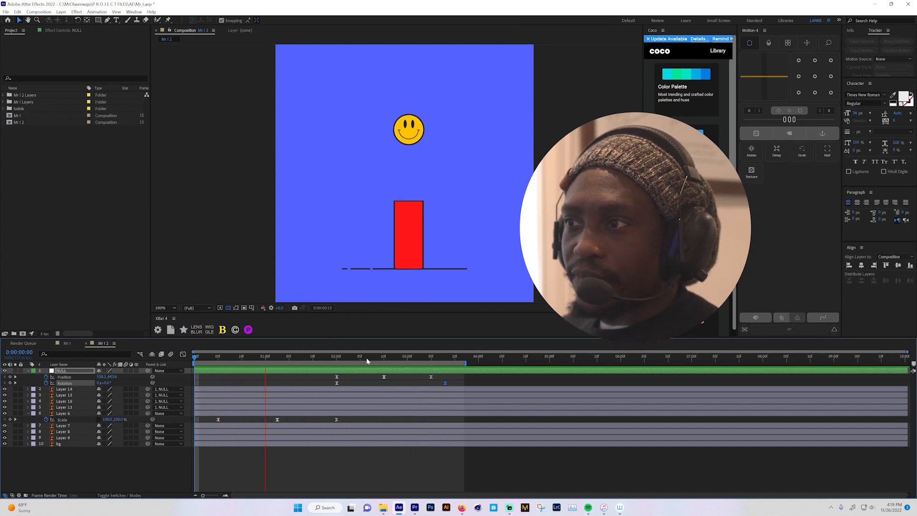
pyautogui.press('space')
pyautogui.moveTo(335, 359); pyautogui.dragTo(452, 363)
pyautogui.press('space')
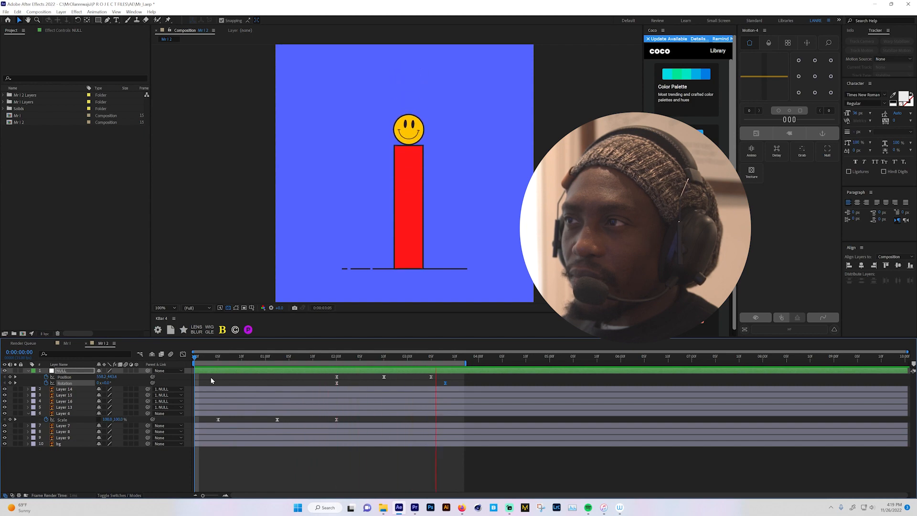
pyautogui.press('space')
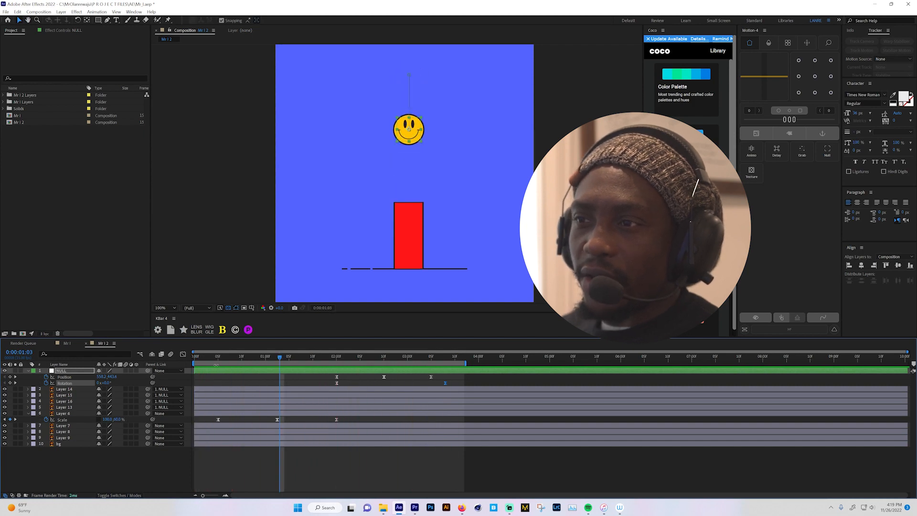
# - Go to the squashed pose at 0:00:01:03 and apply the Warp effect to the red body, Layer 6
pyautogui.moveTo(204, 358); pyautogui.dragTo(194, 357)
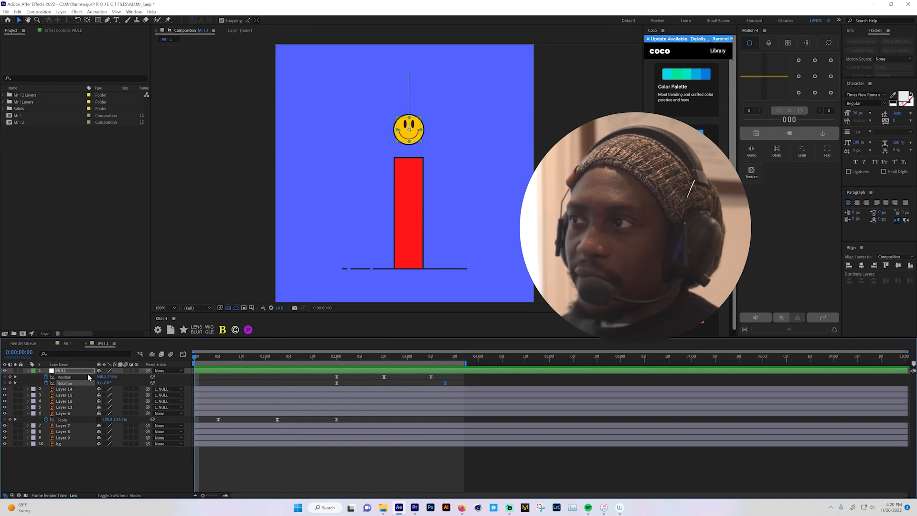
pyautogui.moveTo(202, 356); pyautogui.dragTo(280, 359)
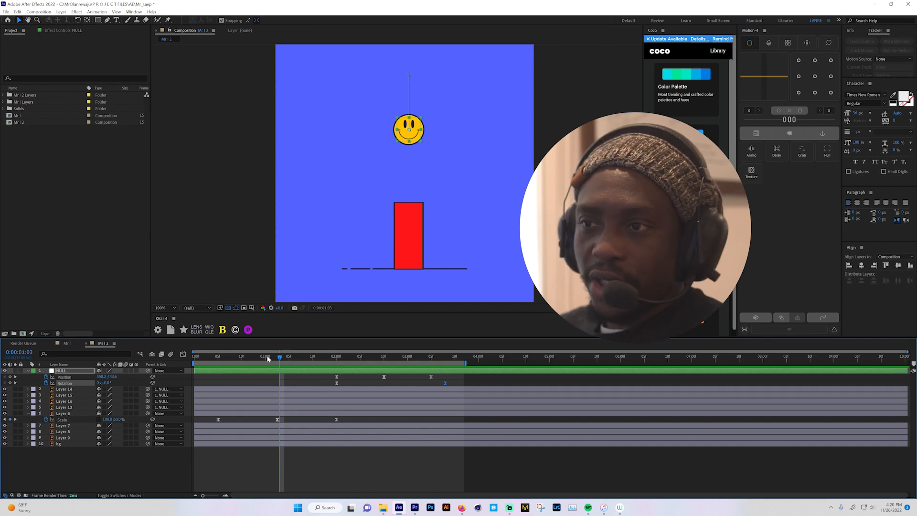
pyautogui.click(65, 414)
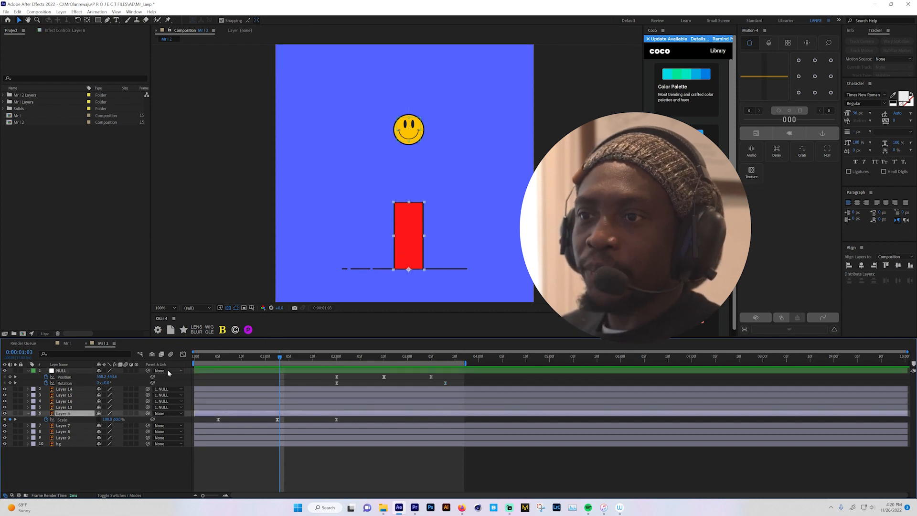
pyautogui.hotkey('ctrl', 'space')
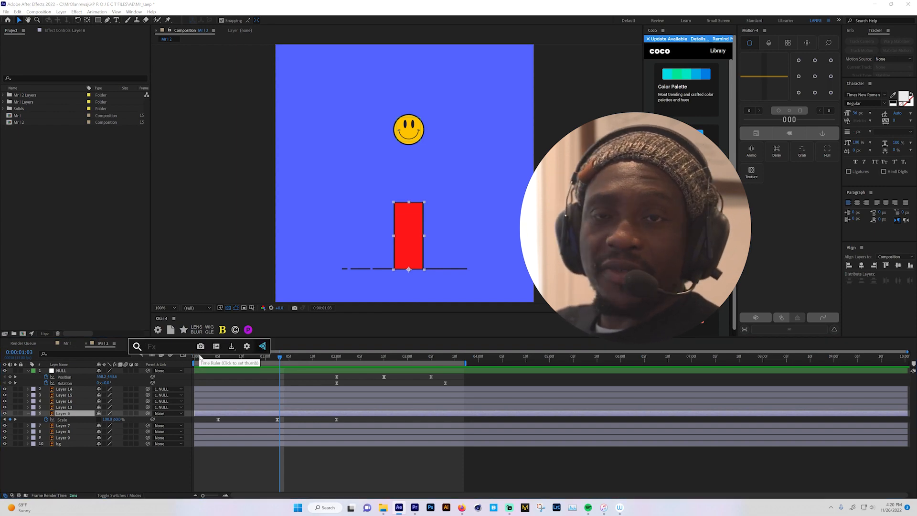
pyautogui.write('warp')
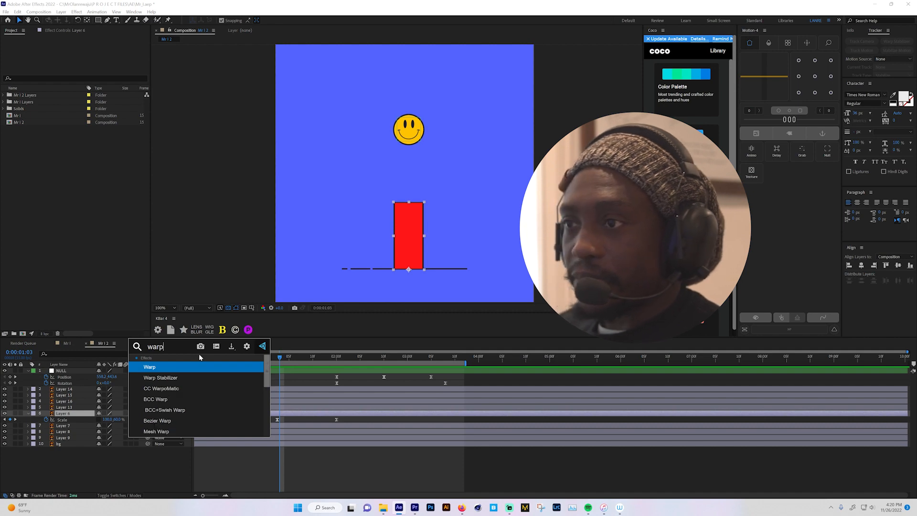
pyautogui.click(150, 367)
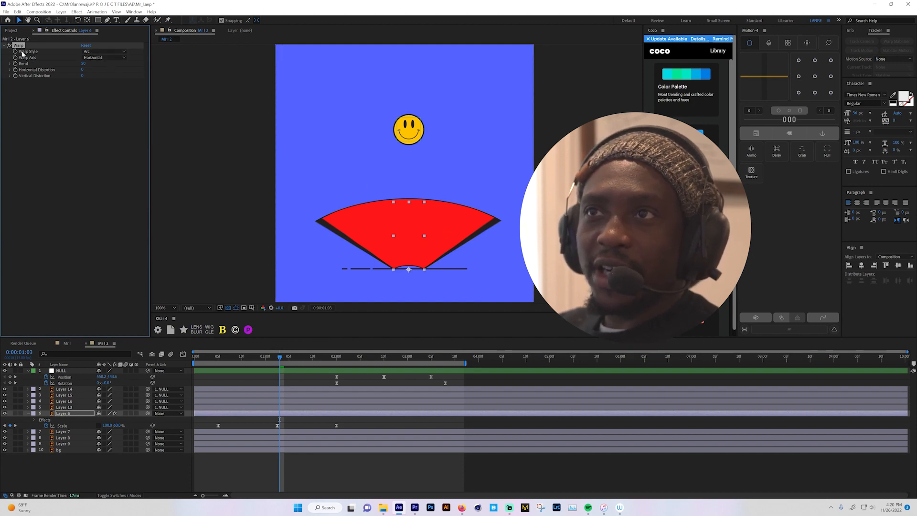
# - Set the Warp effect on the red body to the Bulge style with a Bend of 0
pyautogui.click(97, 52)
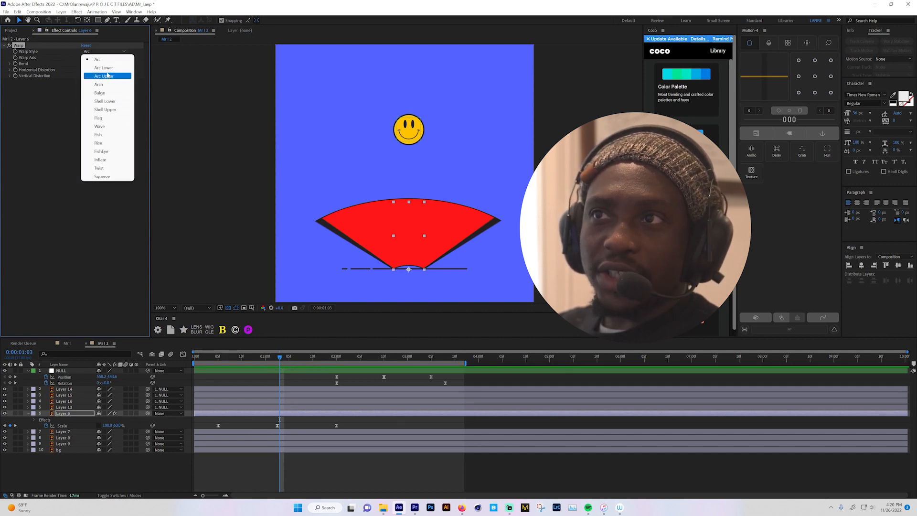
pyautogui.click(100, 93)
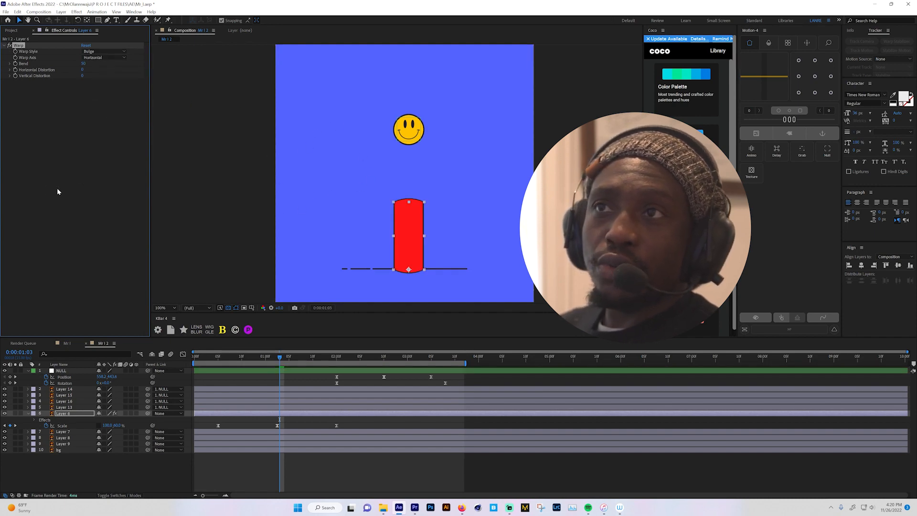
pyautogui.click(82, 64)
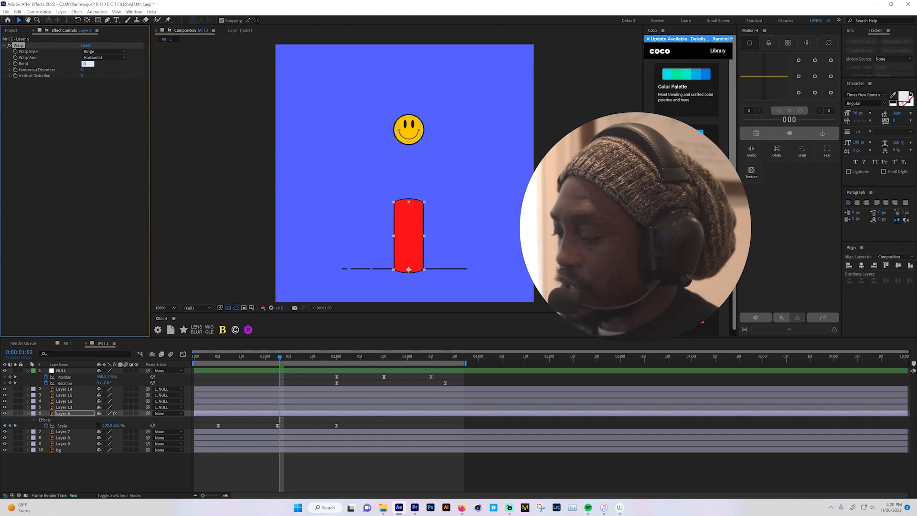
pyautogui.write('0')
pyautogui.press('Return')
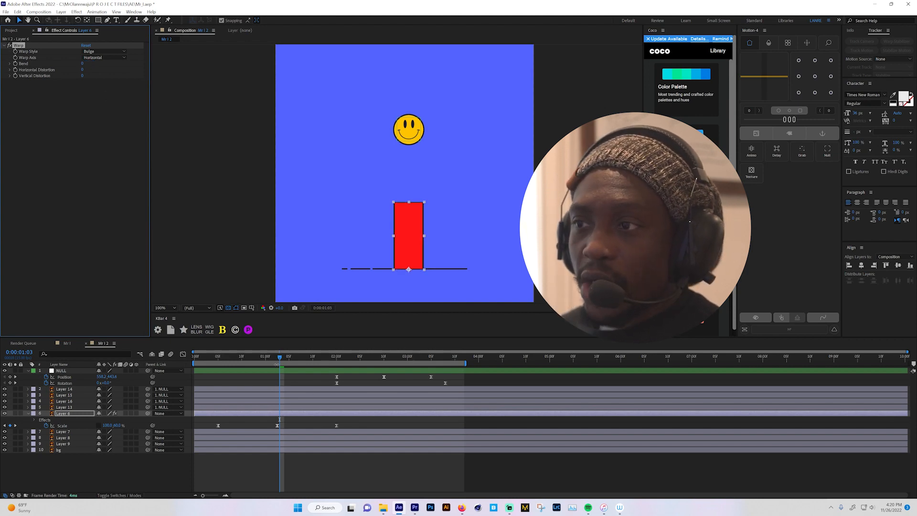
# - Keyframe the Warp's Bend at 0 on 0:00:00:05 and 34 on 0:00:01:00, with the warp axis set to Vertical
pyautogui.moveTo(266, 362); pyautogui.dragTo(217, 376)
pyautogui.click(14, 64)
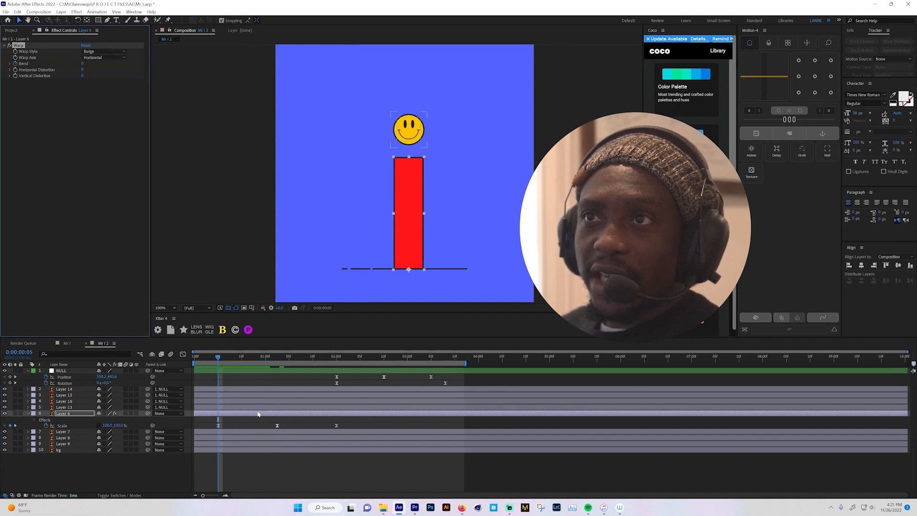
pyautogui.moveTo(219, 357); pyautogui.dragTo(266, 357)
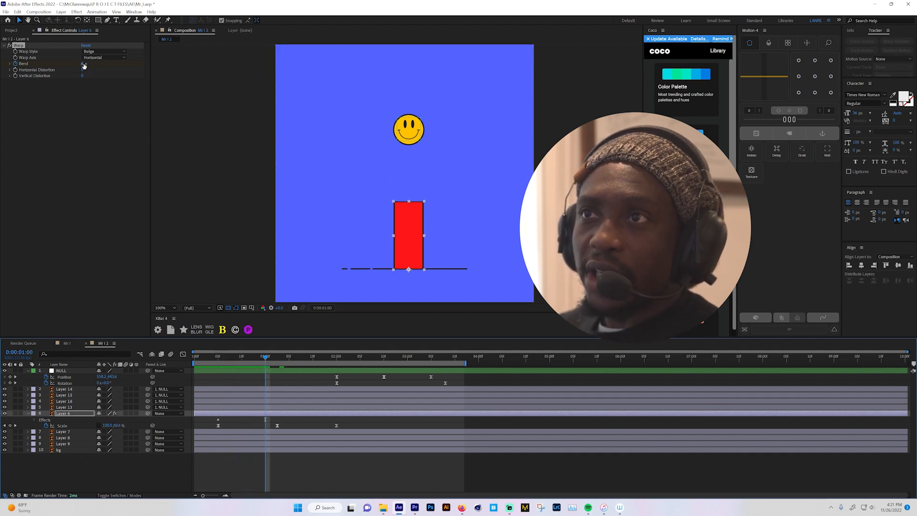
pyautogui.moveTo(81, 63); pyautogui.dragTo(84, 63)
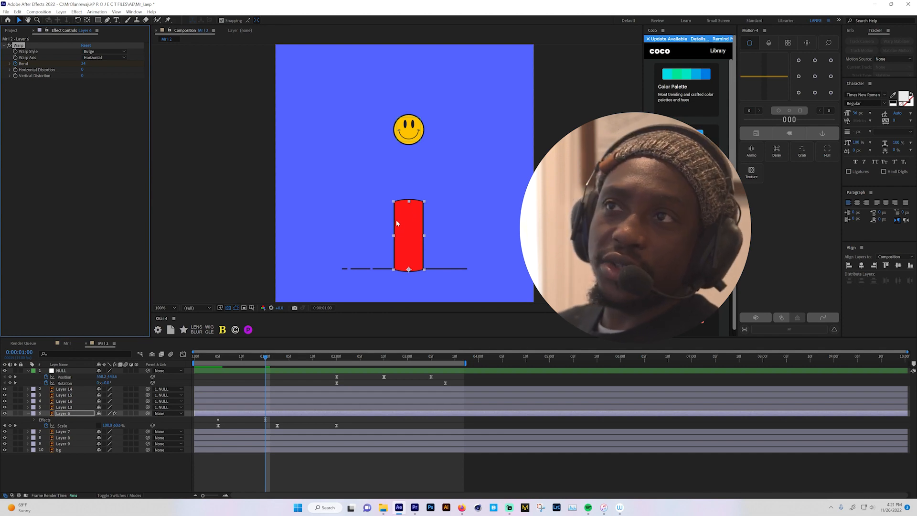
pyautogui.click(112, 73)
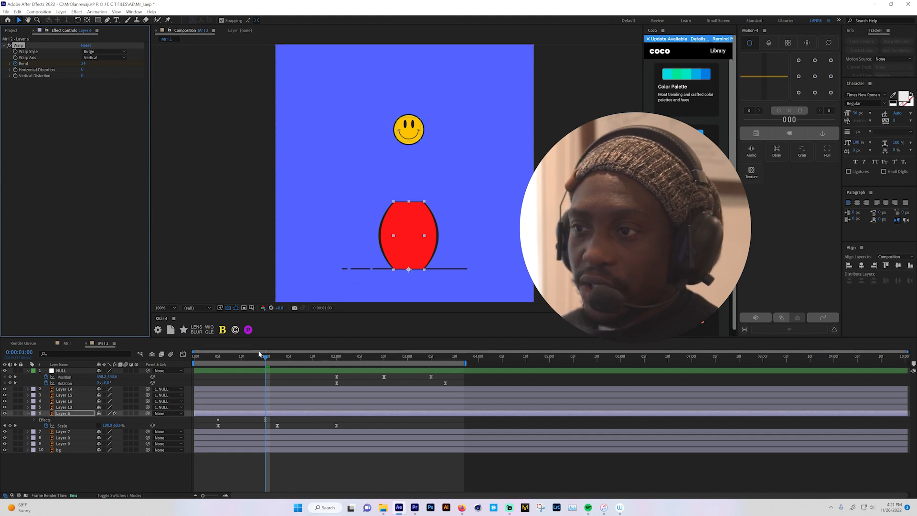
# - Set the Warp's Bend to -12 at 0:00:02:02 so the stretched body pinches inward, and scrub back through the animation
pyautogui.moveTo(218, 358); pyautogui.dragTo(347, 362)
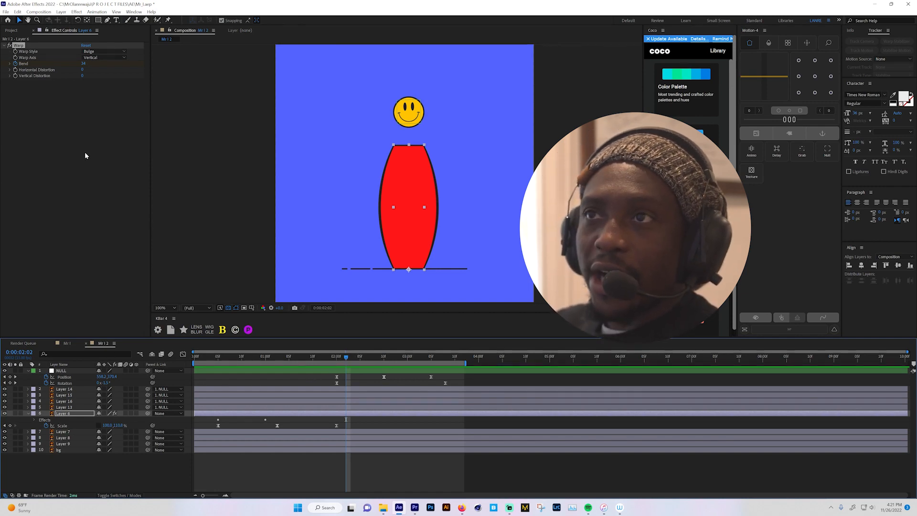
pyautogui.moveTo(82, 63); pyautogui.dragTo(71, 65)
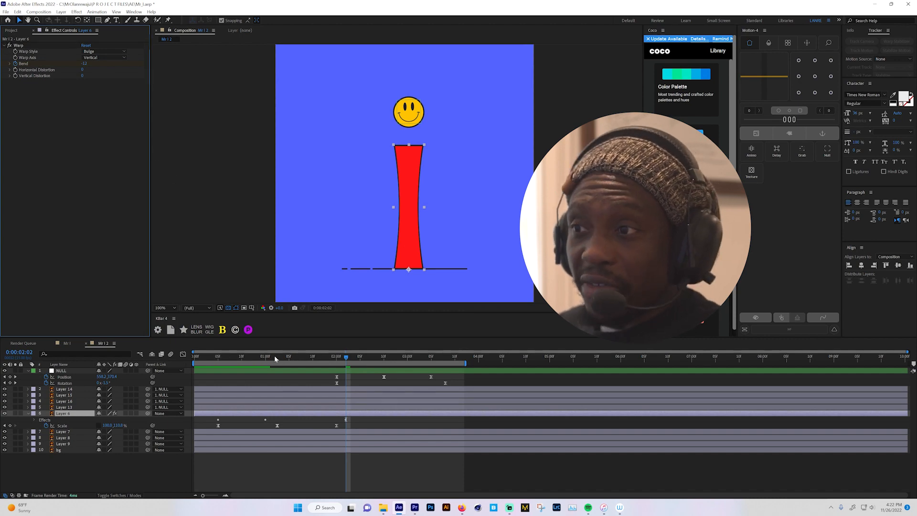
pyautogui.moveTo(275, 358); pyautogui.dragTo(199, 368)
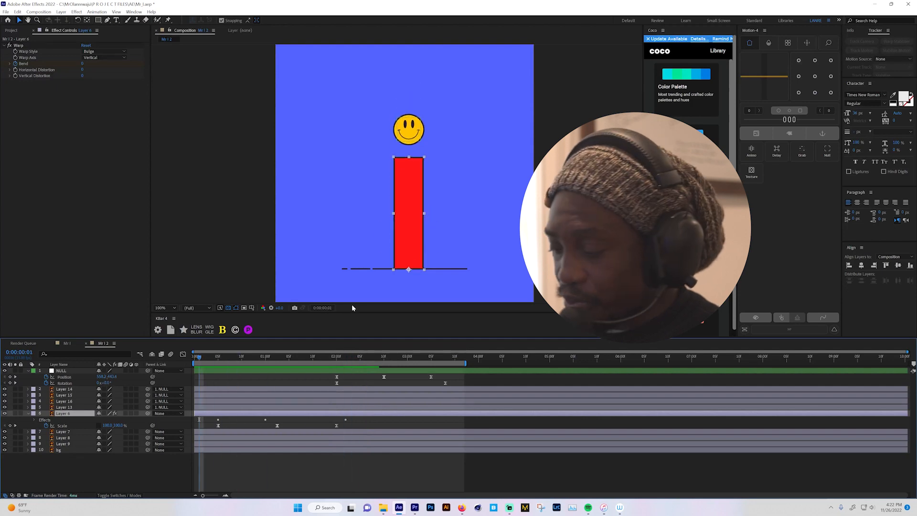
# - Reveal Layer 6's keyframed properties and apply Easy Ease to all three Bend keyframes
pyautogui.press('u')
pyautogui.click(262, 421)
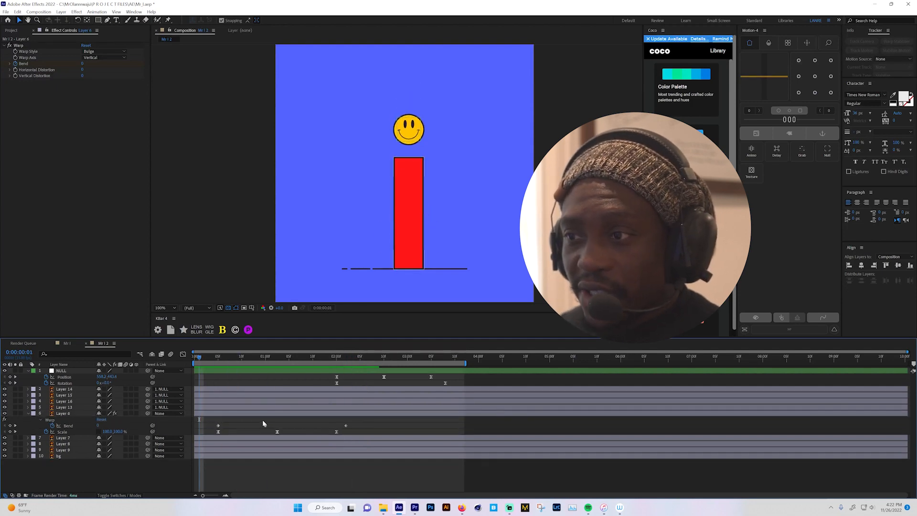
pyautogui.moveTo(209, 417); pyautogui.dragTo(368, 426)
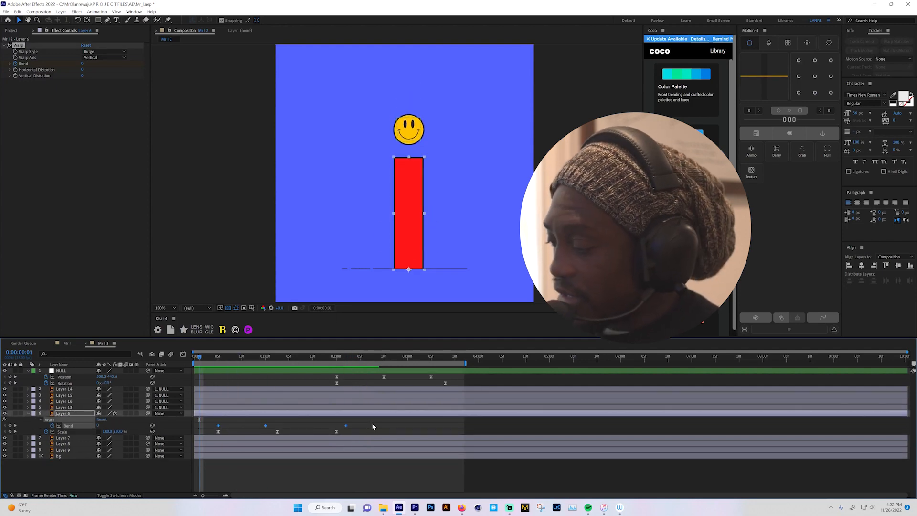
pyautogui.press('F9')
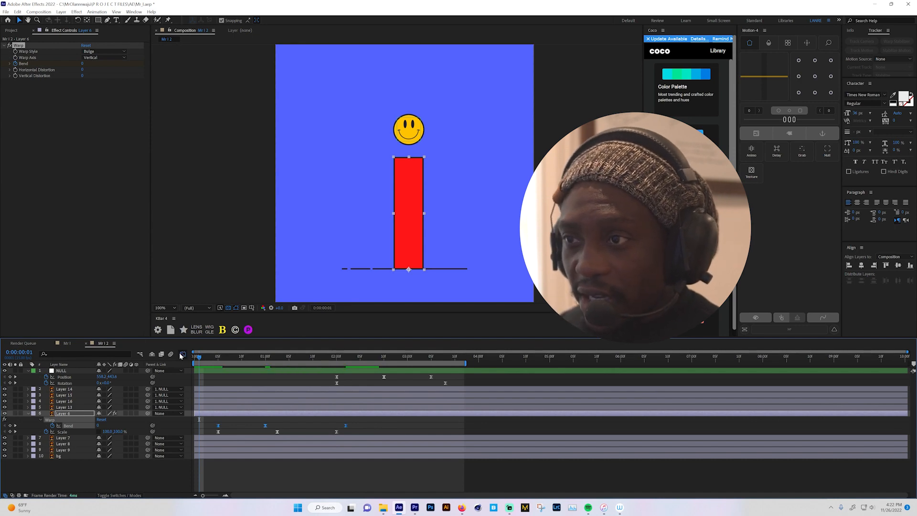
# - Lengthen the influence handles on both sides of the middle Bend keyframe in the speed graph, and preview the motion
pyautogui.click(183, 354)
pyautogui.click(266, 430)
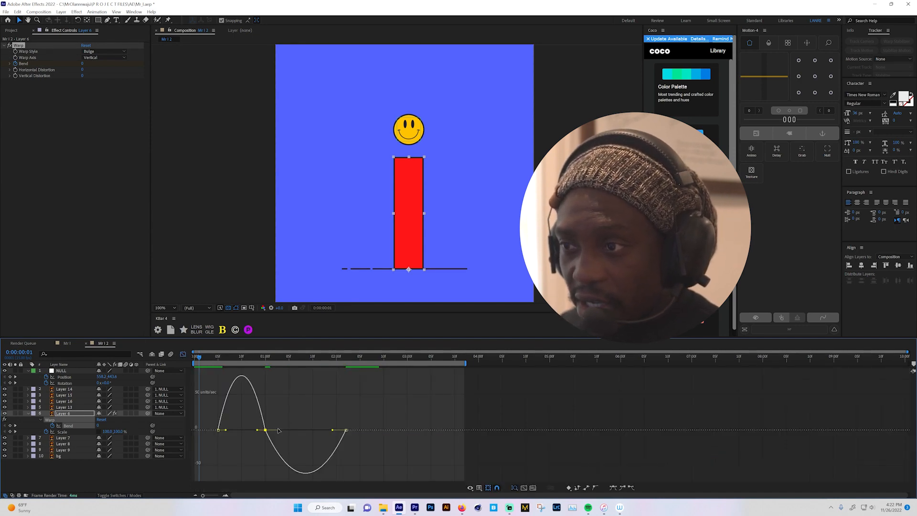
pyautogui.moveTo(280, 430); pyautogui.dragTo(241, 415)
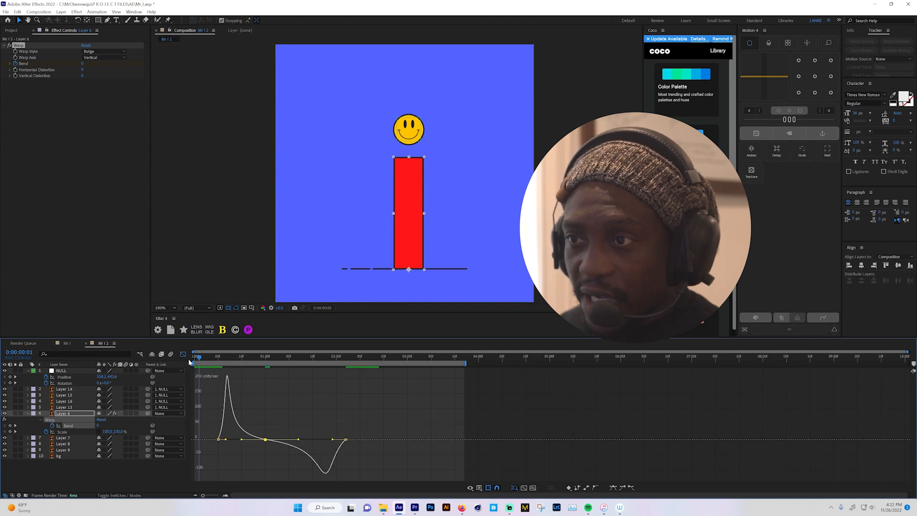
pyautogui.click(183, 356)
pyautogui.press('space')
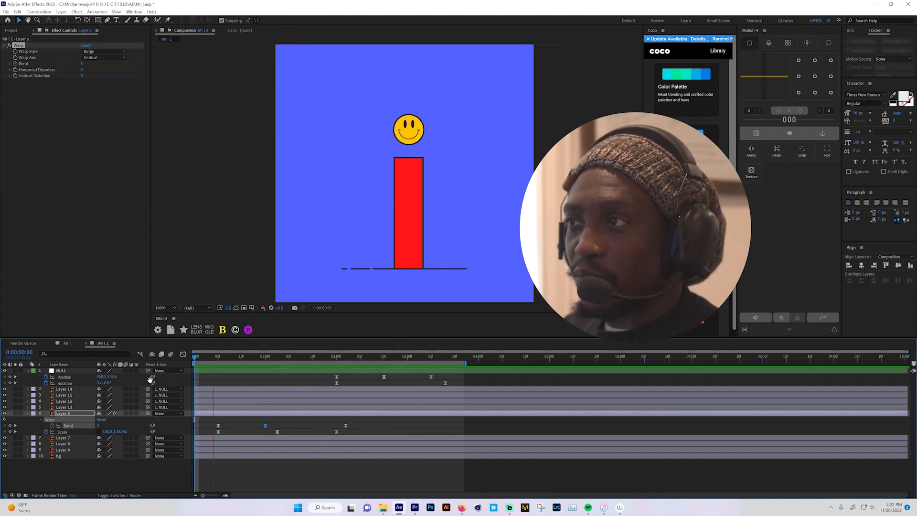
pyautogui.press('space')
pyautogui.press('space')
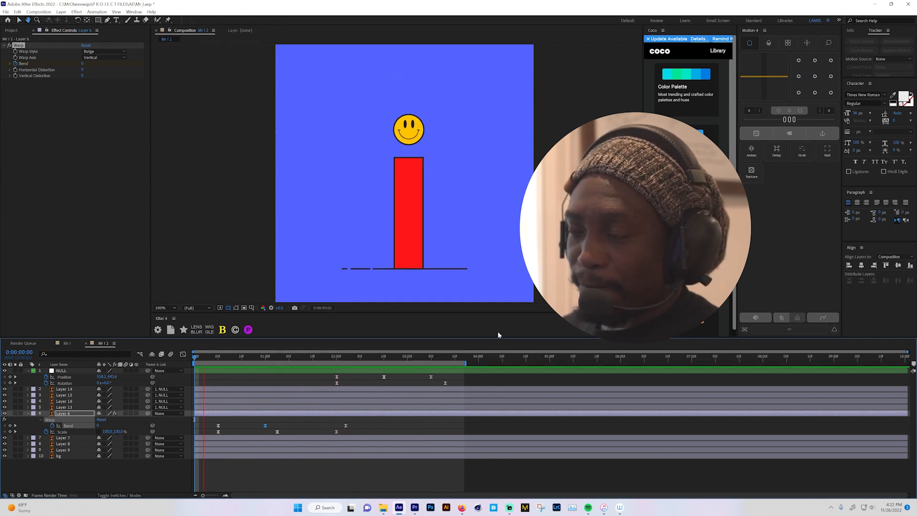
pyautogui.press('space')
# - Copy the first Bend keyframe to 0:00:03:00 so the body straightens again, and preview the result
pyautogui.click(358, 359)
pyautogui.moveTo(378, 358); pyautogui.dragTo(342, 363)
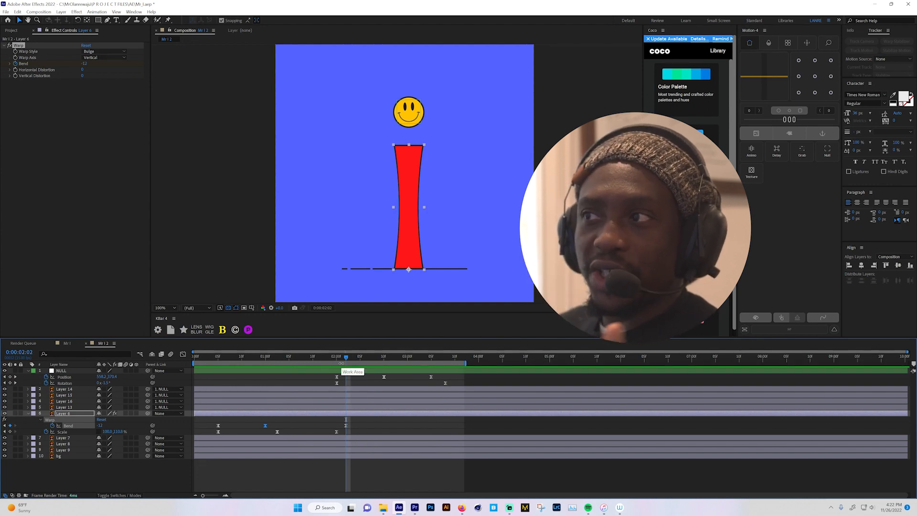
pyautogui.moveTo(327, 362); pyautogui.dragTo(407, 360)
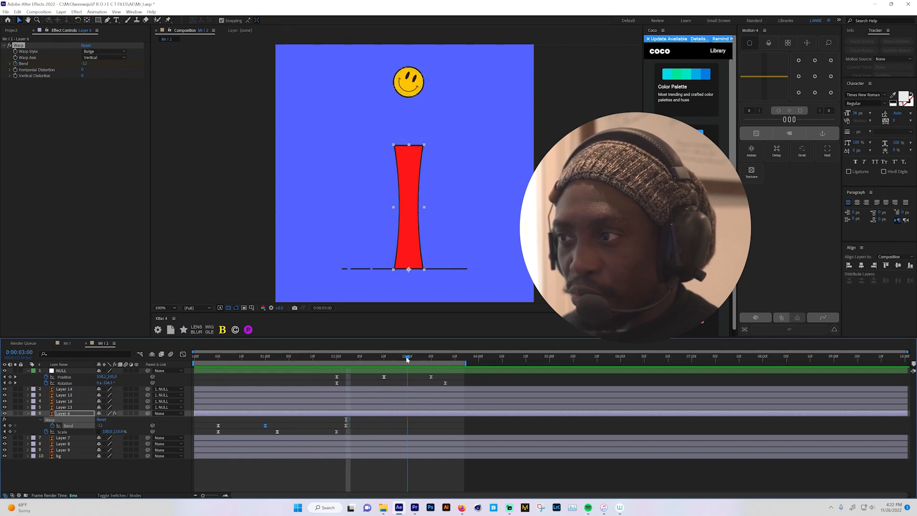
pyautogui.click(217, 425)
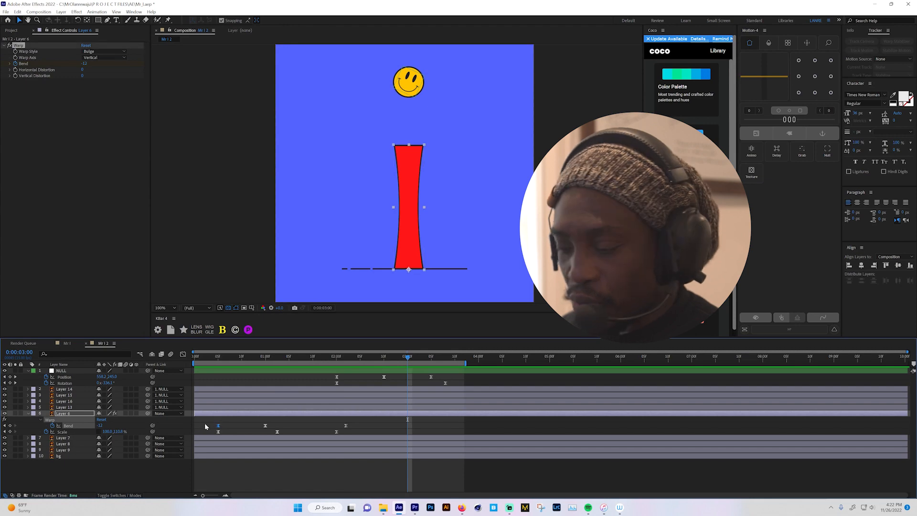
pyautogui.hotkey('ctrl', 'v')
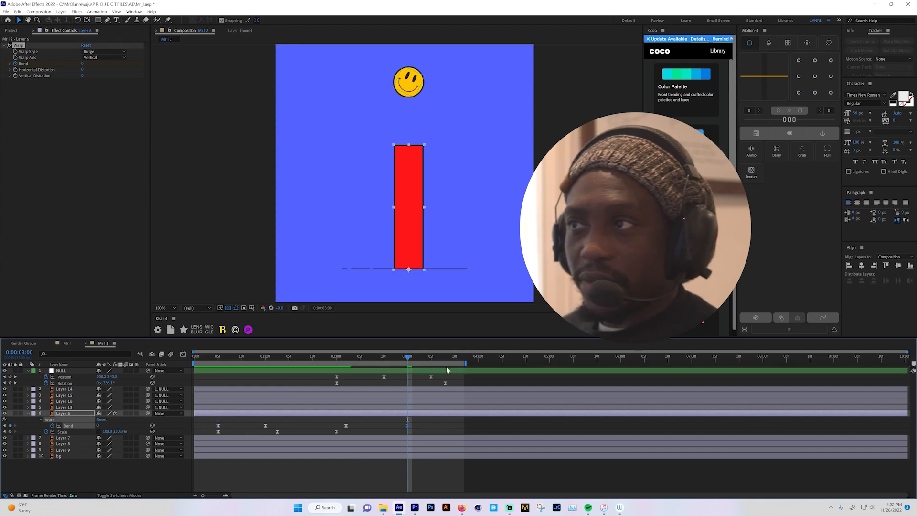
pyautogui.press('space')
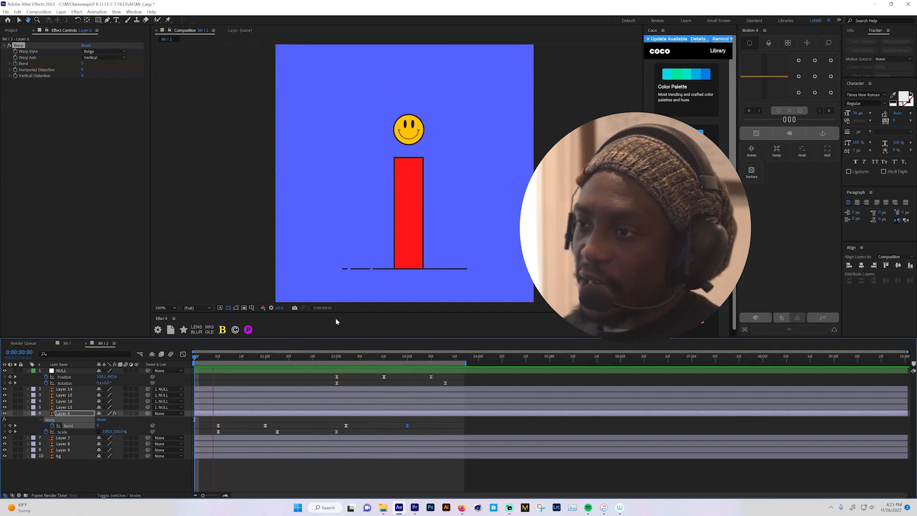
pyautogui.press('space')
pyautogui.press('space')
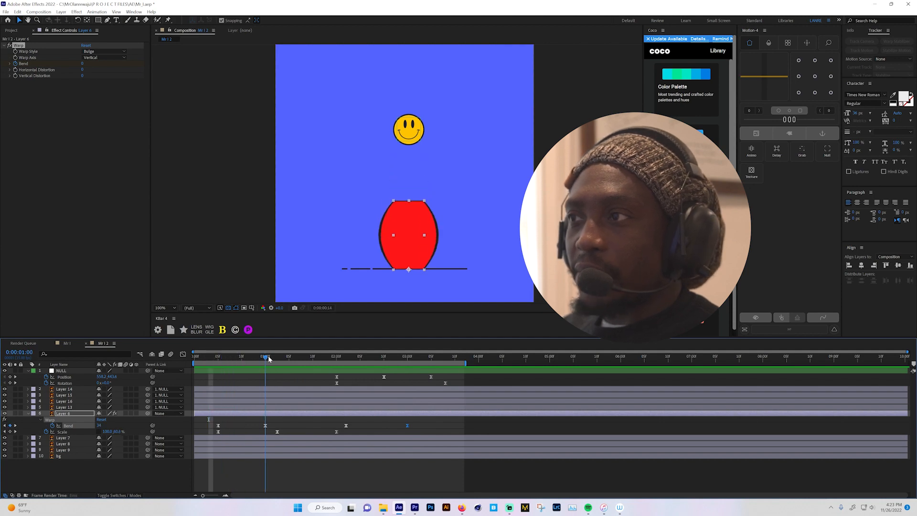
# - Review the finished reference animation in the Mr I composition, and return to Mr I 2
pyautogui.click(67, 343)
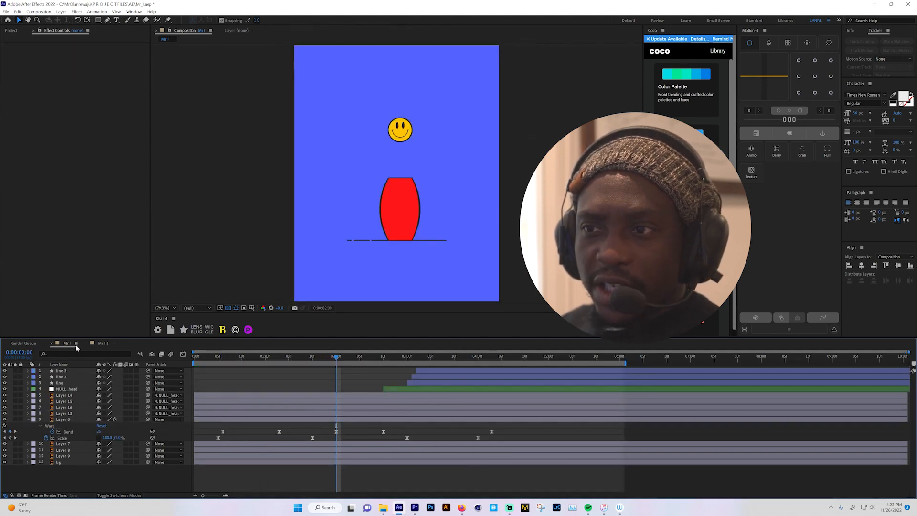
pyautogui.moveTo(224, 357); pyautogui.dragTo(185, 362)
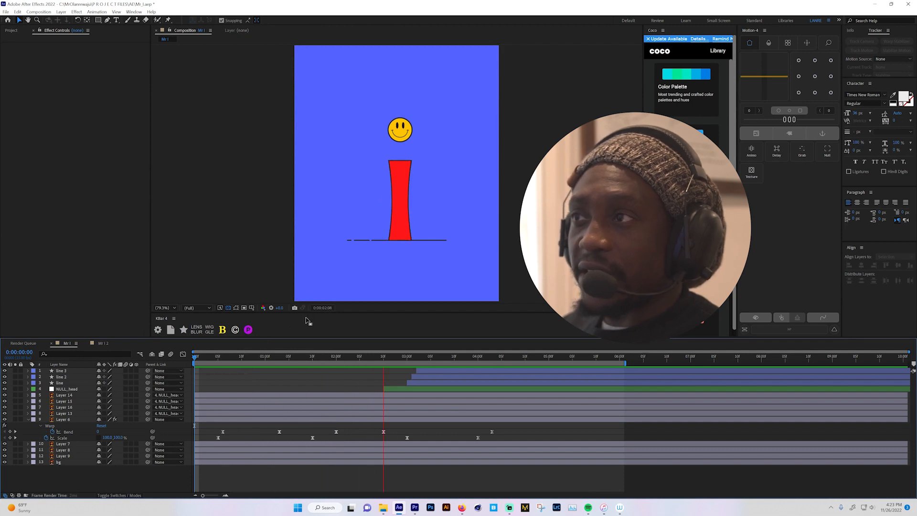
pyautogui.click(101, 343)
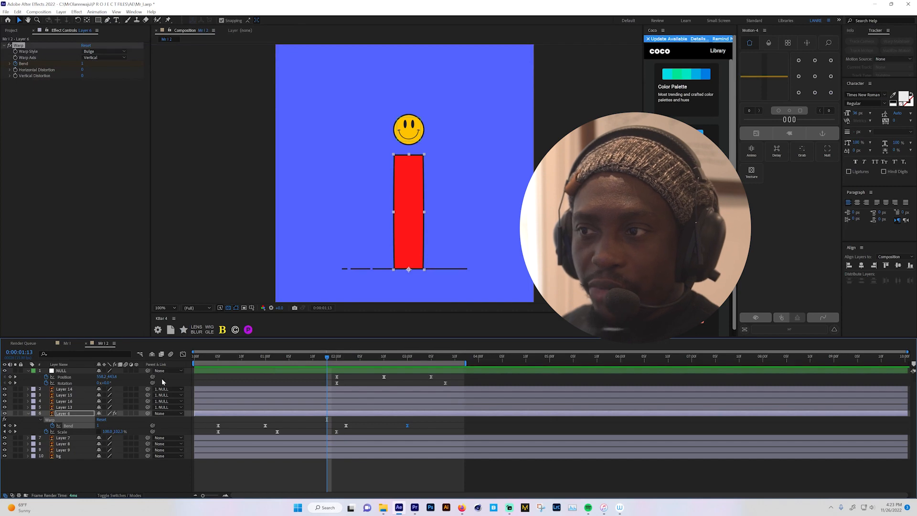
# - Show the Scale of the smiley's eye, Layer 15, and set its first Scale keyframe at 0:00:00:10
pyautogui.moveTo(246, 363); pyautogui.dragTo(267, 359)
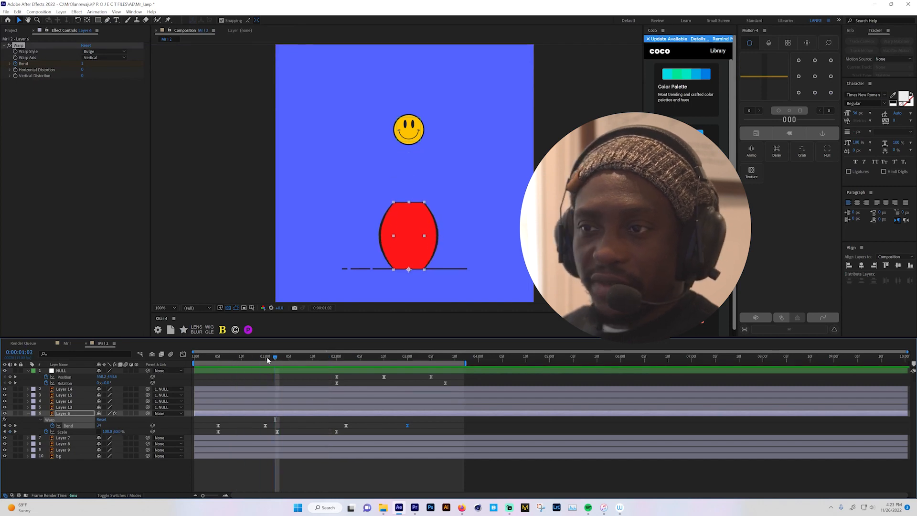
pyautogui.click(66, 389)
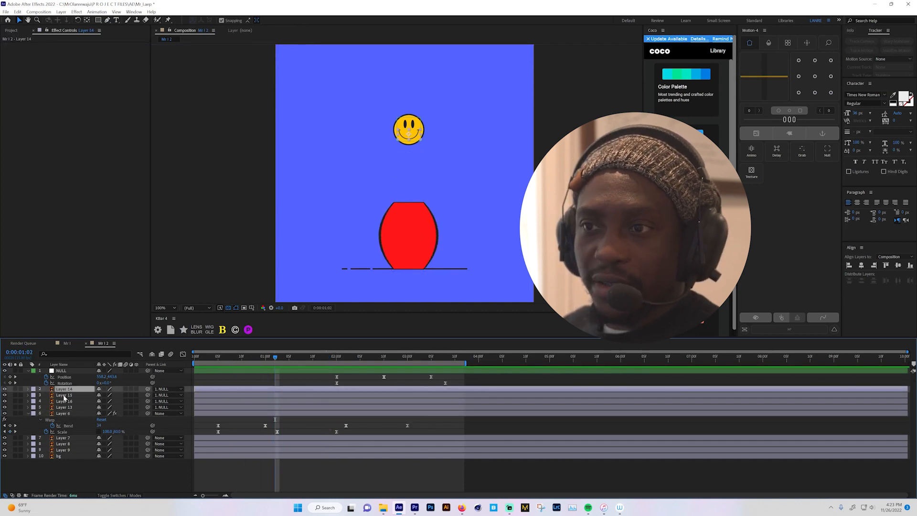
pyautogui.click(64, 396)
pyautogui.press('s')
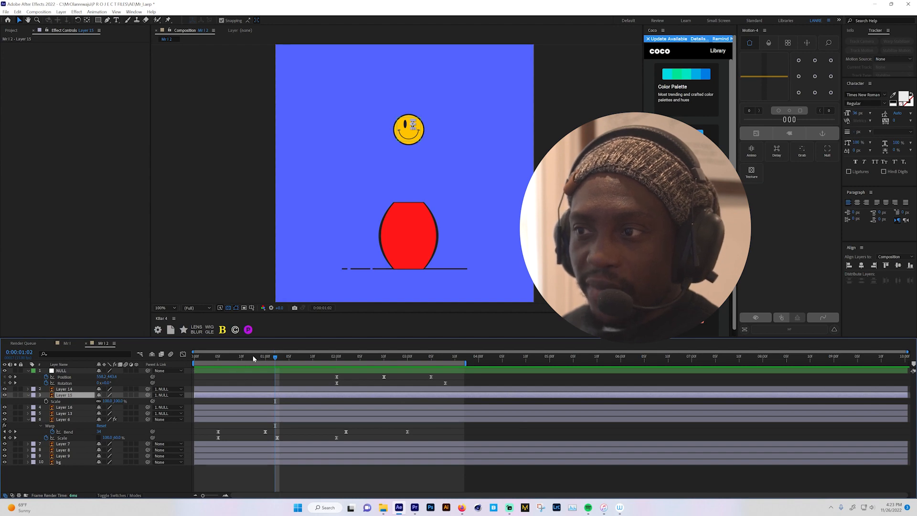
pyautogui.moveTo(254, 359); pyautogui.dragTo(245, 362)
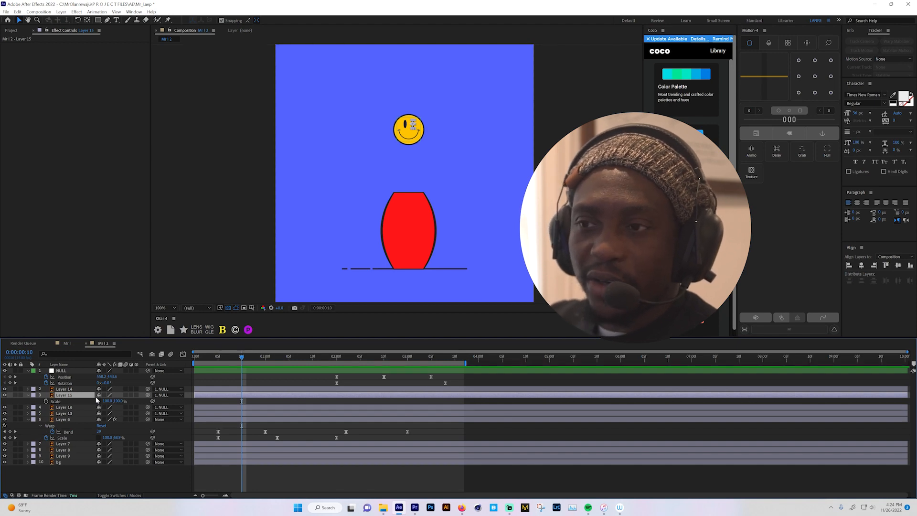
pyautogui.click(47, 401)
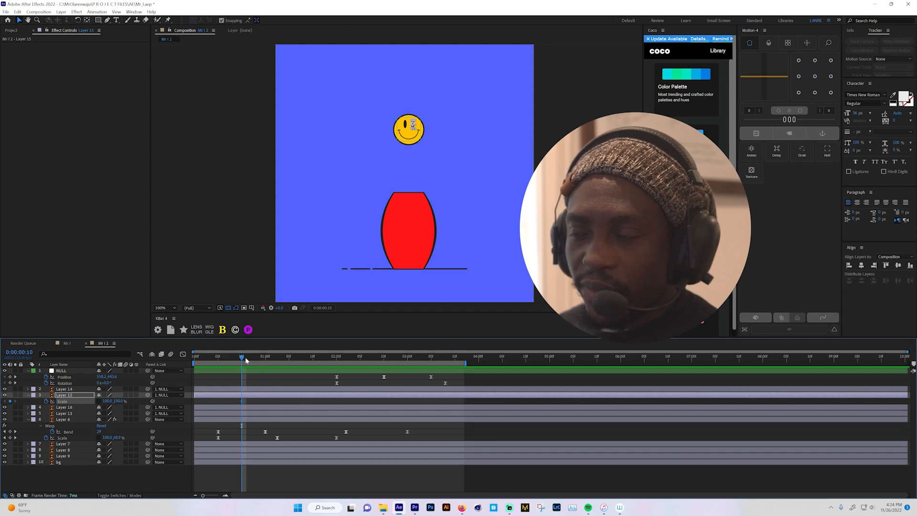
# - Set the vertical Scale of the eye on Layer 15 to 40% at 0:00:00:13
pyautogui.moveTo(245, 357); pyautogui.dragTo(256, 358)
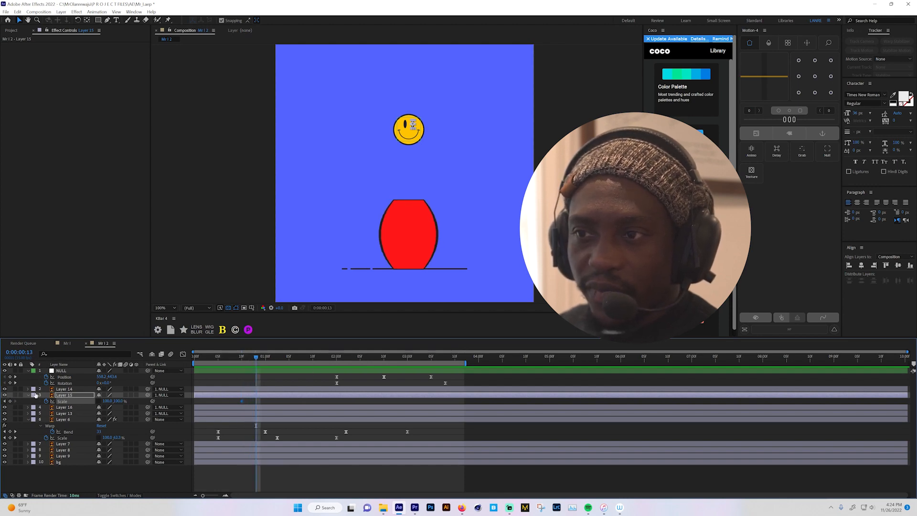
pyautogui.moveTo(106, 402)
pyautogui.mouseDown()
pyautogui.moveTo(95, 404)
pyautogui.moveTo(113, 403)
pyautogui.mouseUp()
pyautogui.hotkey('ctrl', 'z')
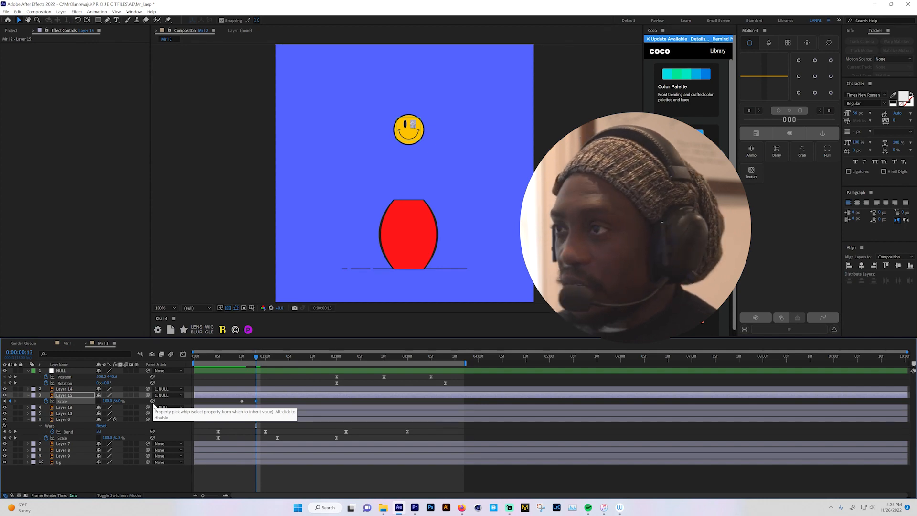
pyautogui.click(118, 402)
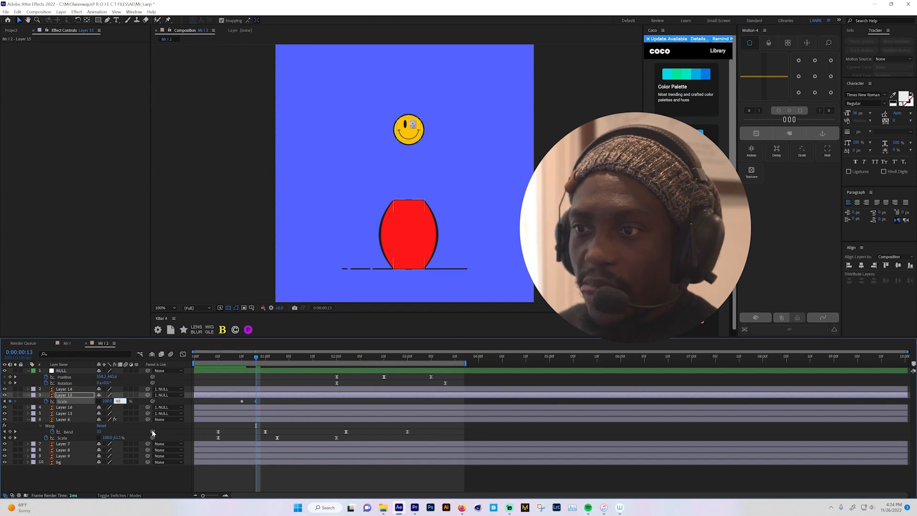
pyautogui.click(96, 474)
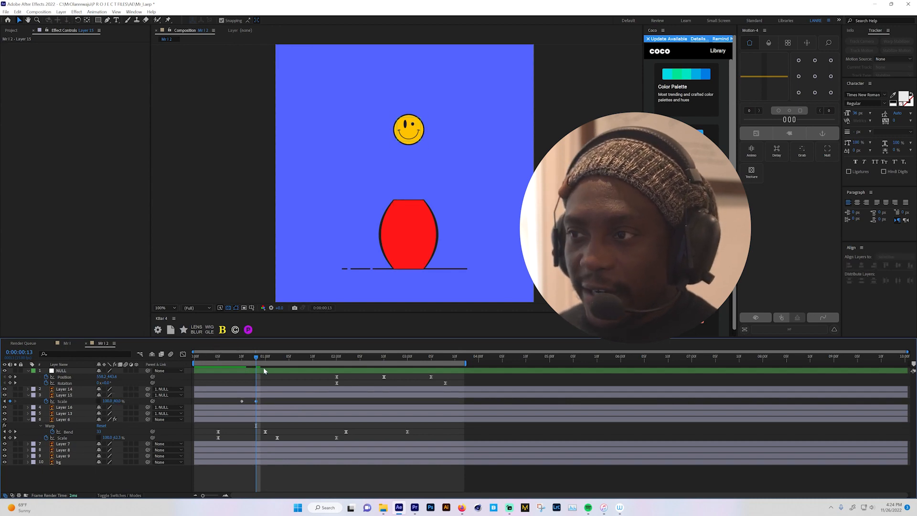
# - Copy Layer 15's first Scale keyframe to 0:00:01:01 so the eye reopens, and preview the blink
pyautogui.moveTo(263, 360); pyautogui.dragTo(276, 360)
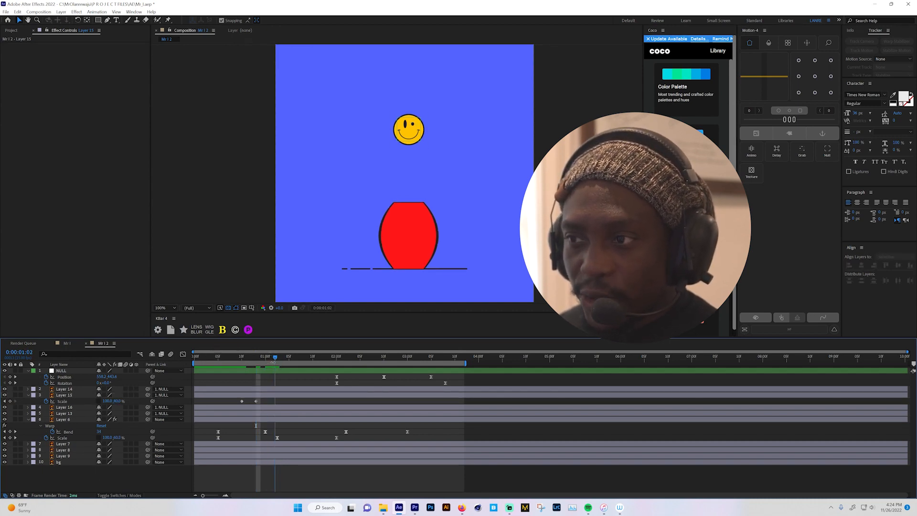
pyautogui.click(242, 402)
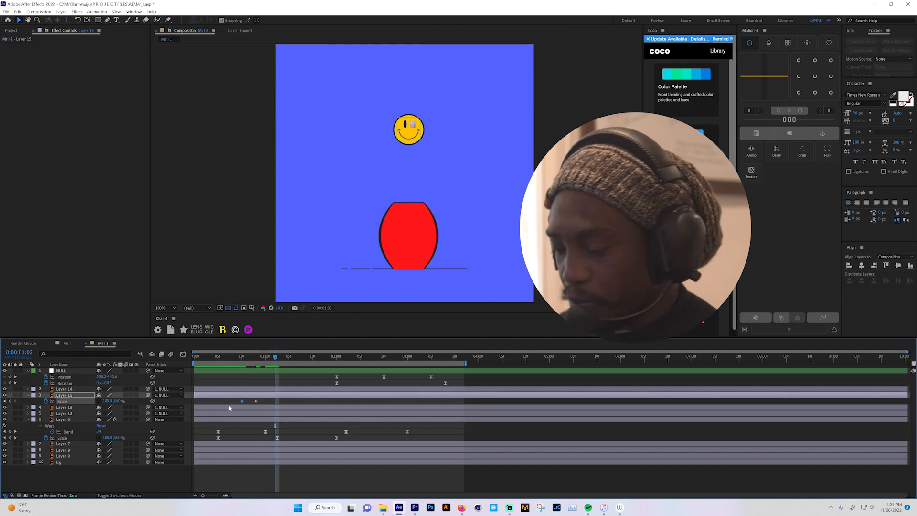
pyautogui.hotkey('ctrl', 'v')
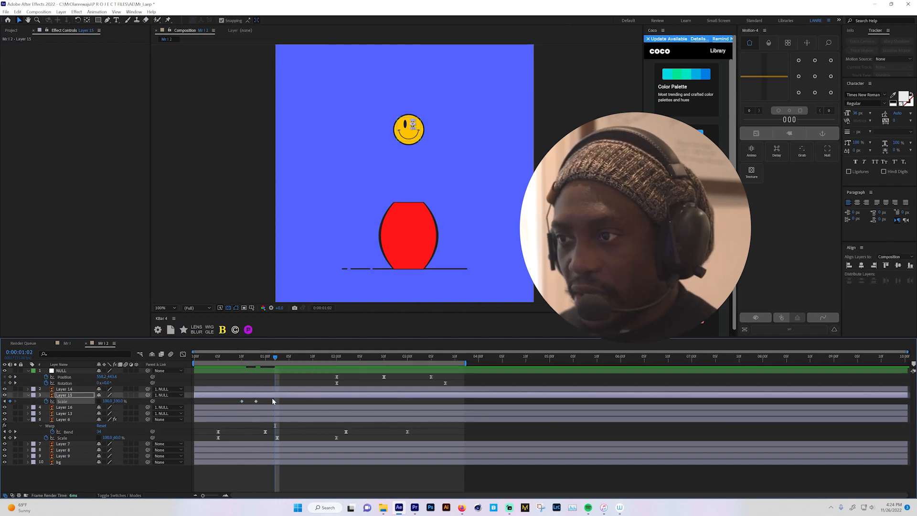
pyautogui.moveTo(275, 401); pyautogui.dragTo(269, 401)
pyautogui.press('space')
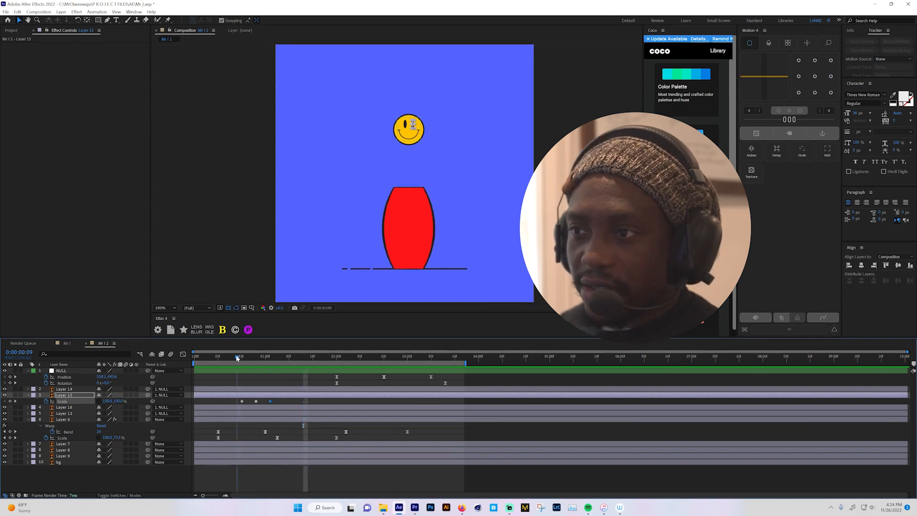
# - Show the Scale of the other eye, Layer 16, and set its first Scale keyframe at 0:00:00:10
pyautogui.click(242, 358)
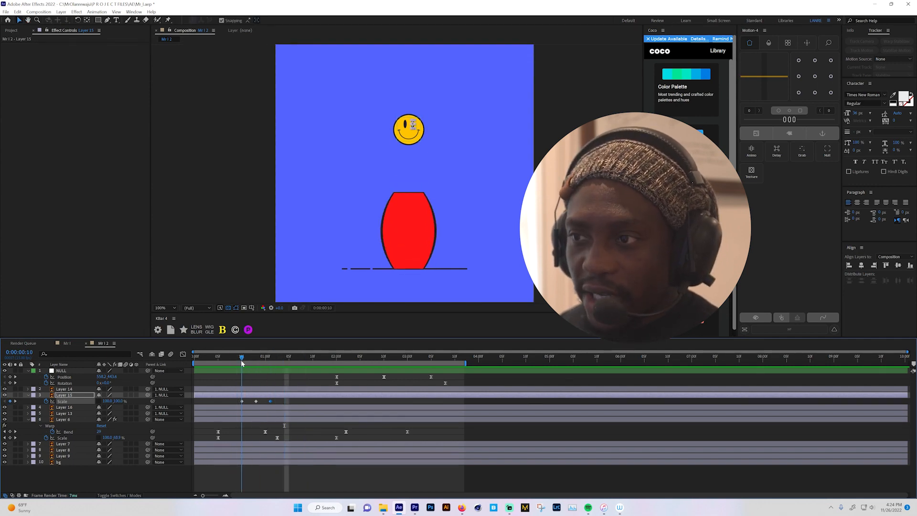
pyautogui.click(66, 390)
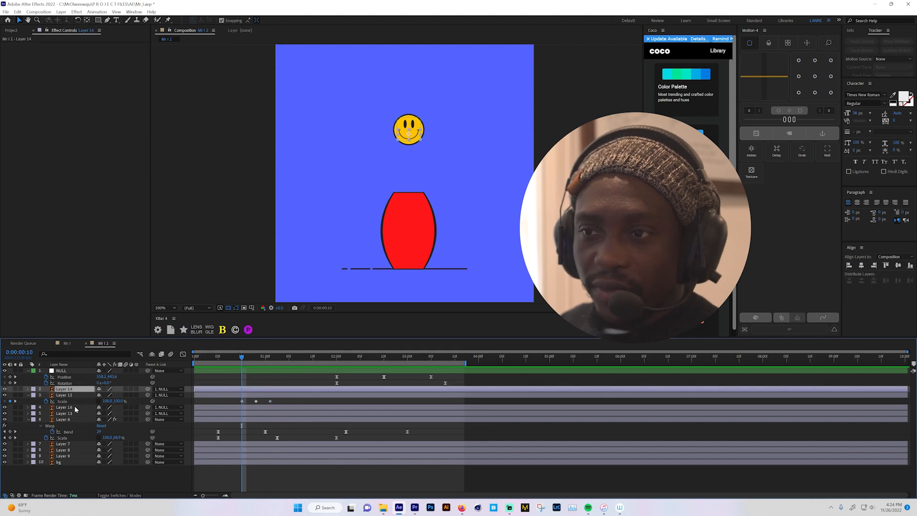
pyautogui.click(66, 408)
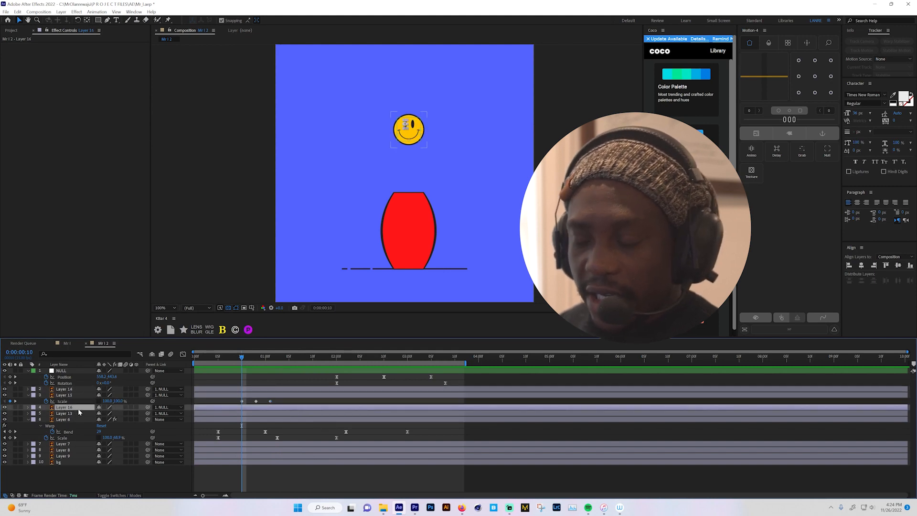
pyautogui.press('s')
pyautogui.click(46, 414)
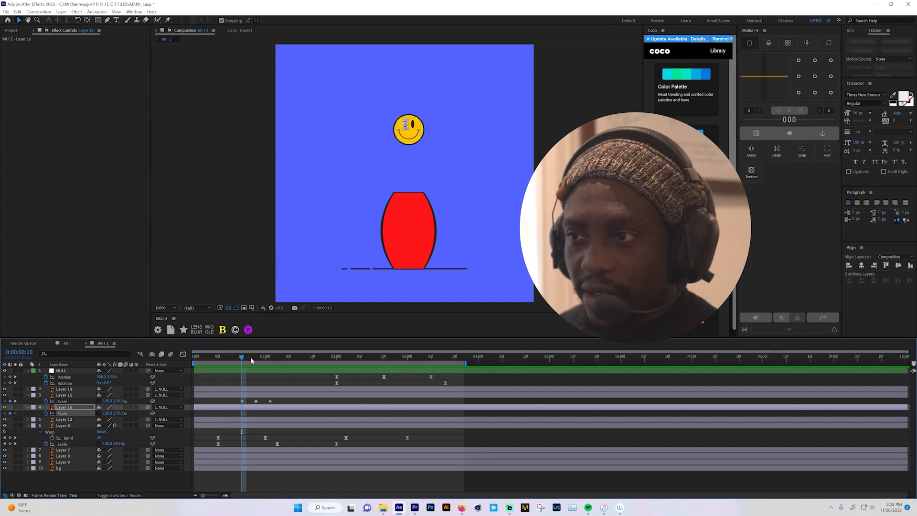
# - Set the vertical Scale of Layer 16 to 40% at 0:00:00:13
pyautogui.moveTo(251, 357); pyautogui.dragTo(254, 359)
pyautogui.click(115, 414)
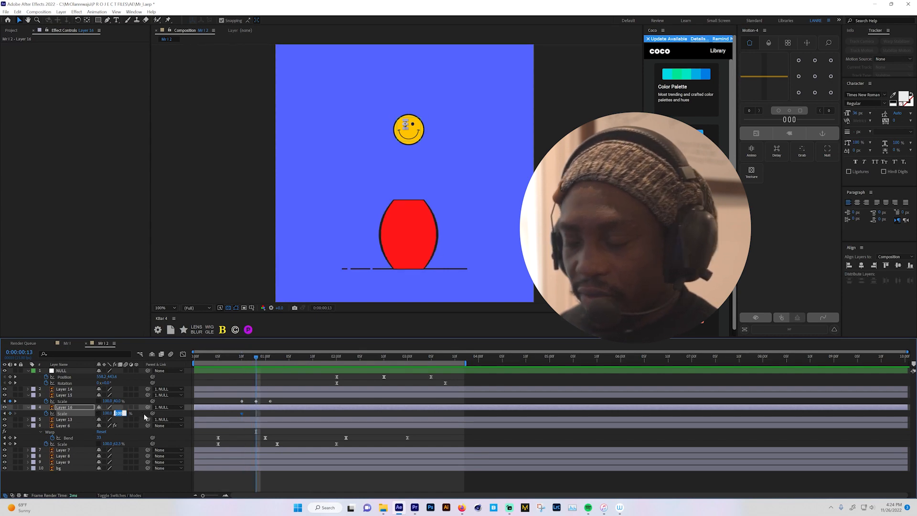
pyautogui.write('40')
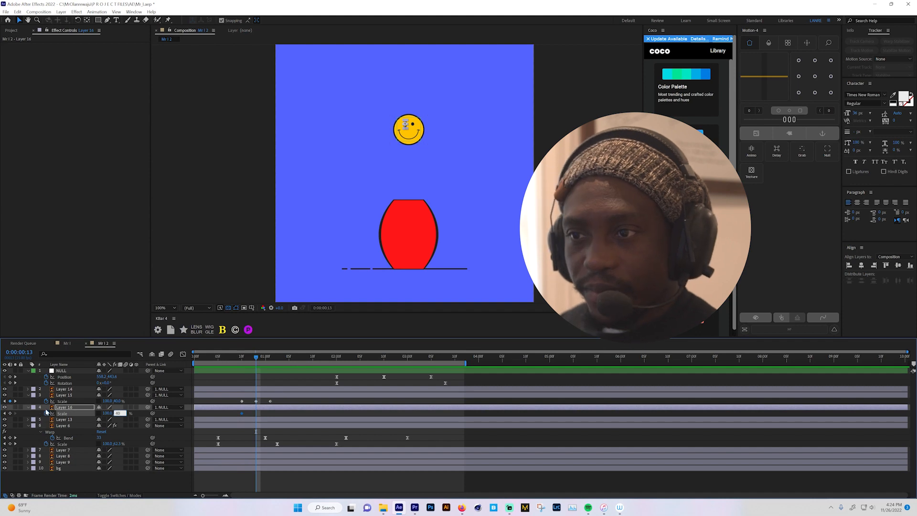
# - Set the vertical Scale of Layer 16 back to 100% at Layer 15's last Scale keyframe, 0:00:01:01
pyautogui.click(15, 402)
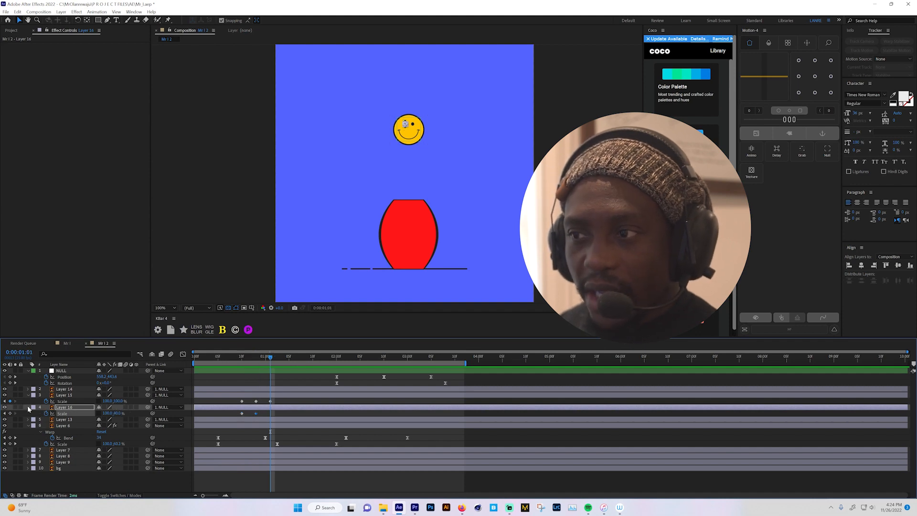
pyautogui.click(117, 413)
pyautogui.write('100')
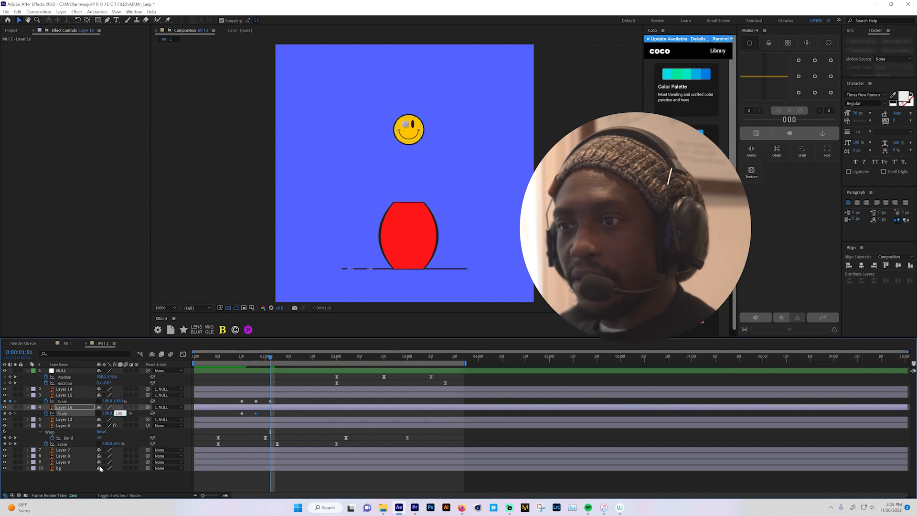
pyautogui.press('Return')
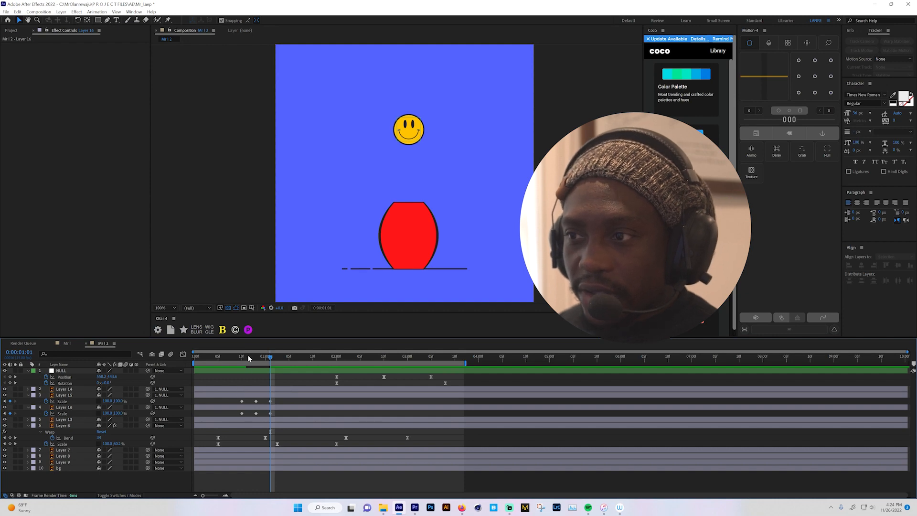
# - Preview the blink from the start, and apply Easy Ease to all Scale keyframes of Layers 15 and 16
pyautogui.moveTo(249, 358); pyautogui.dragTo(142, 377)
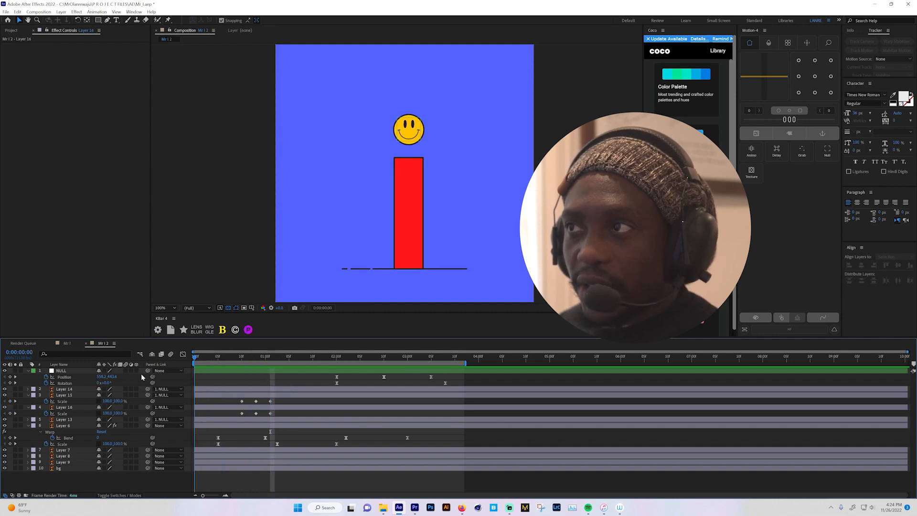
pyautogui.press('space')
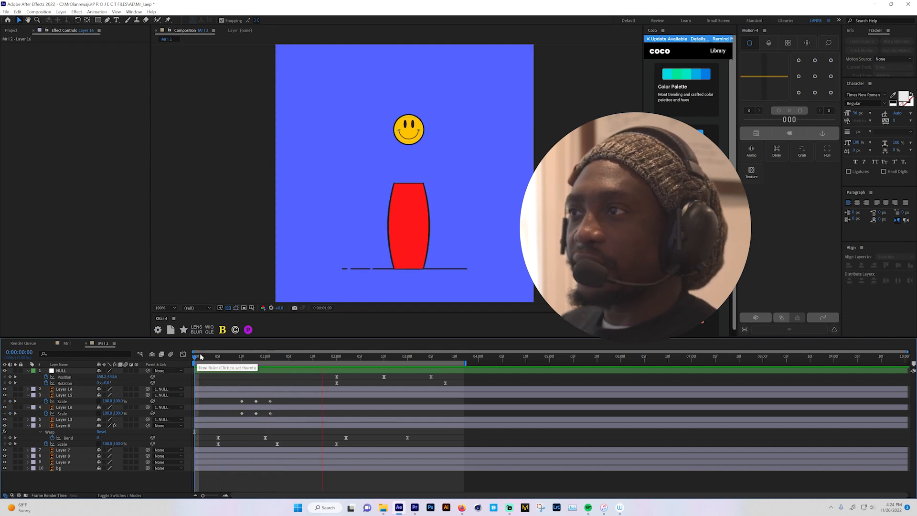
pyautogui.press('space')
pyautogui.moveTo(232, 400); pyautogui.dragTo(296, 414)
pyautogui.press('F9')
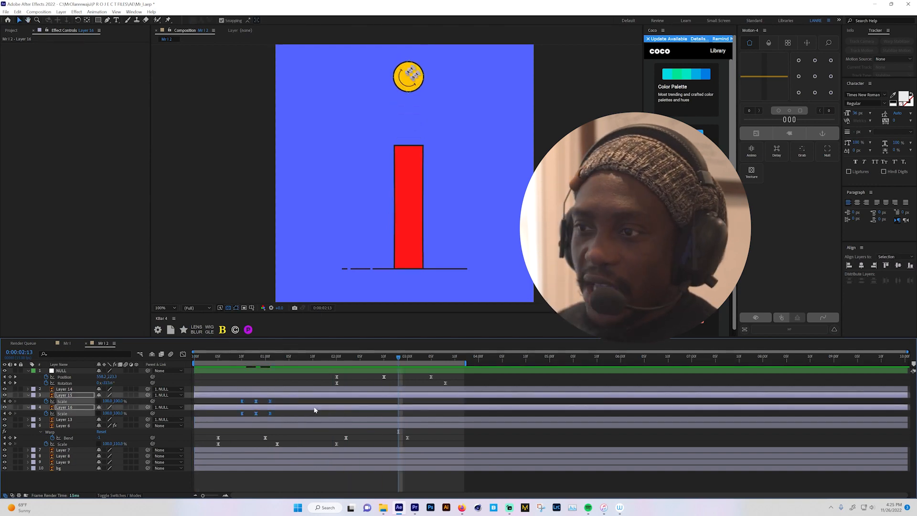
# - Lengthen the influence handles on both sides of the eyes' middle Scale keyframes in the speed graph, and preview the blink
pyautogui.click(183, 355)
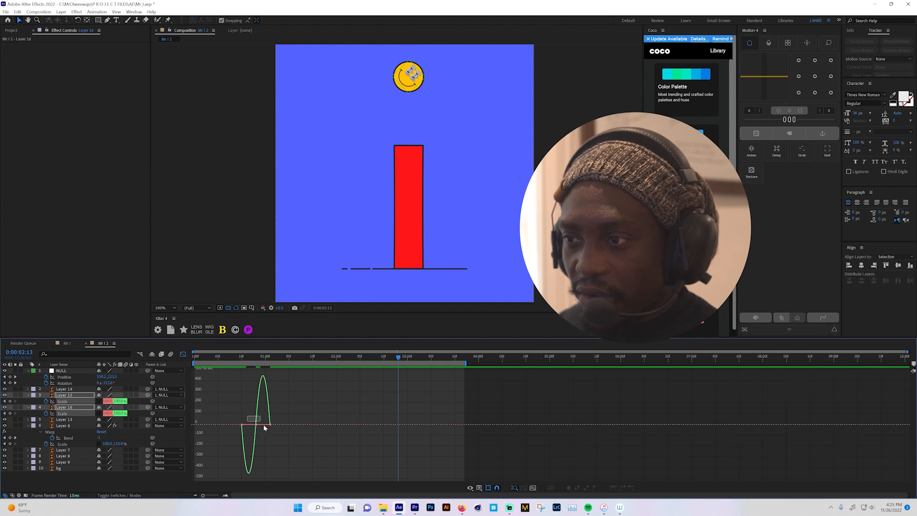
pyautogui.moveTo(263, 425); pyautogui.dragTo(265, 431)
pyautogui.press('=')
pyautogui.press('=')
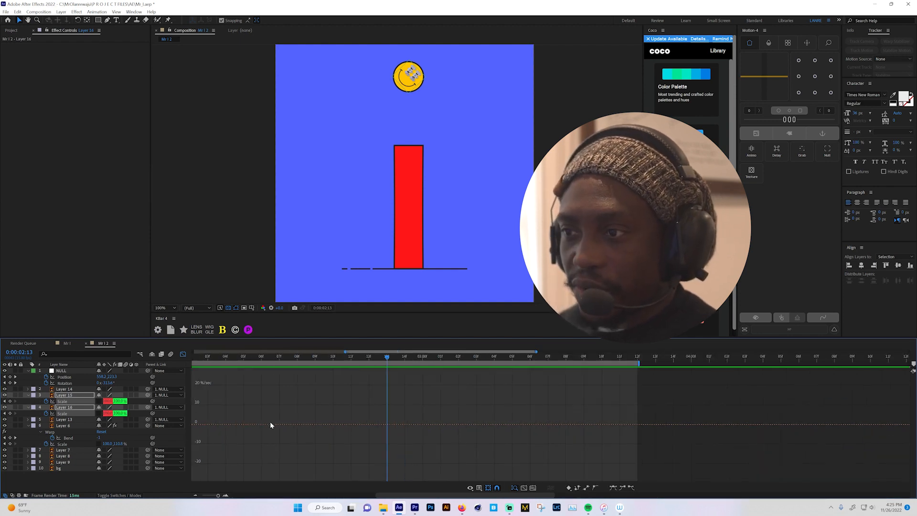
pyautogui.moveTo(420, 495); pyautogui.dragTo(306, 496)
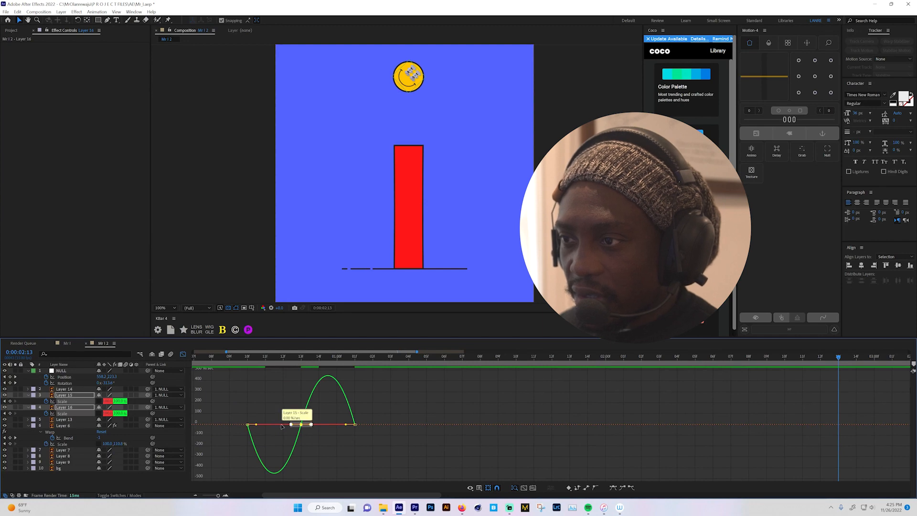
pyautogui.moveTo(294, 420); pyautogui.dragTo(336, 426)
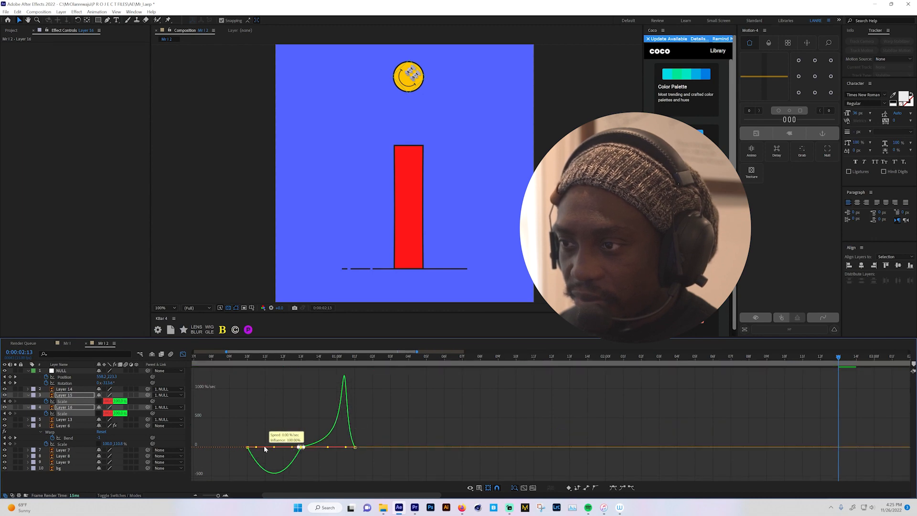
pyautogui.moveTo(291, 447); pyautogui.dragTo(270, 448)
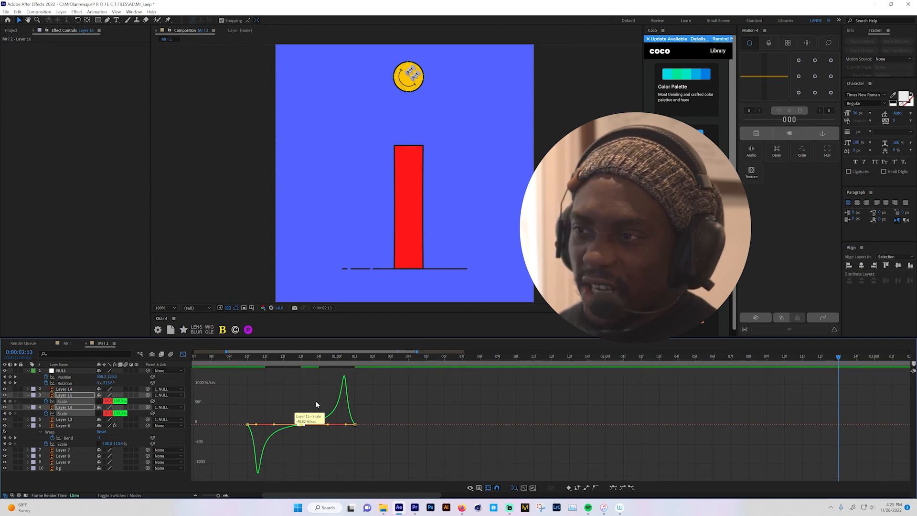
pyautogui.click(183, 354)
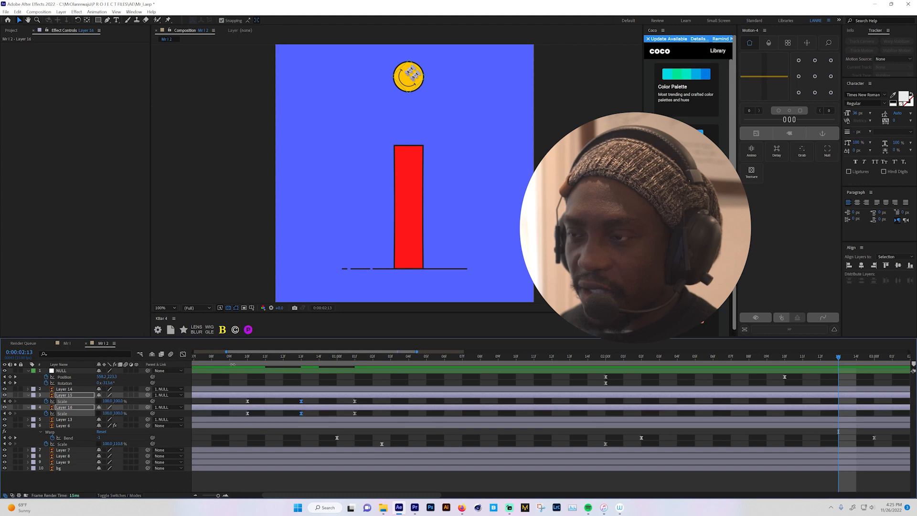
pyautogui.scroll(-6, 227, 366)
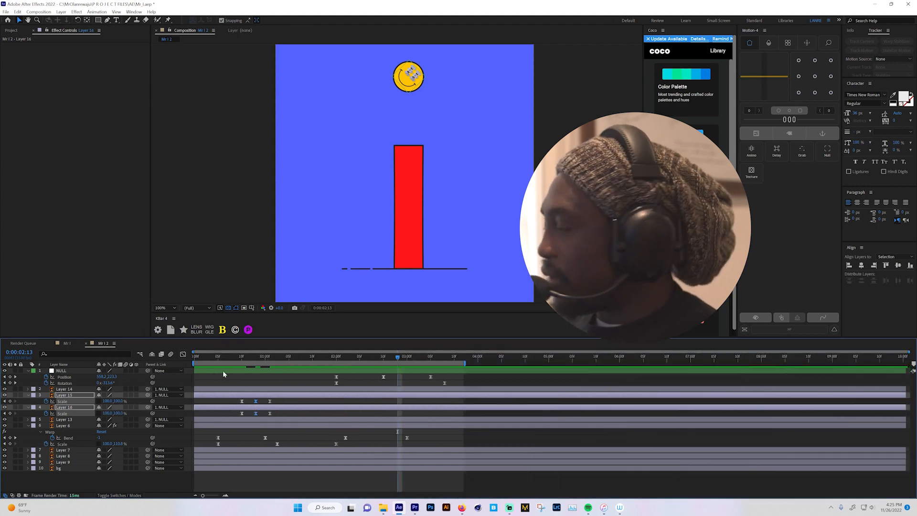
pyautogui.press('Home')
pyautogui.press('space')
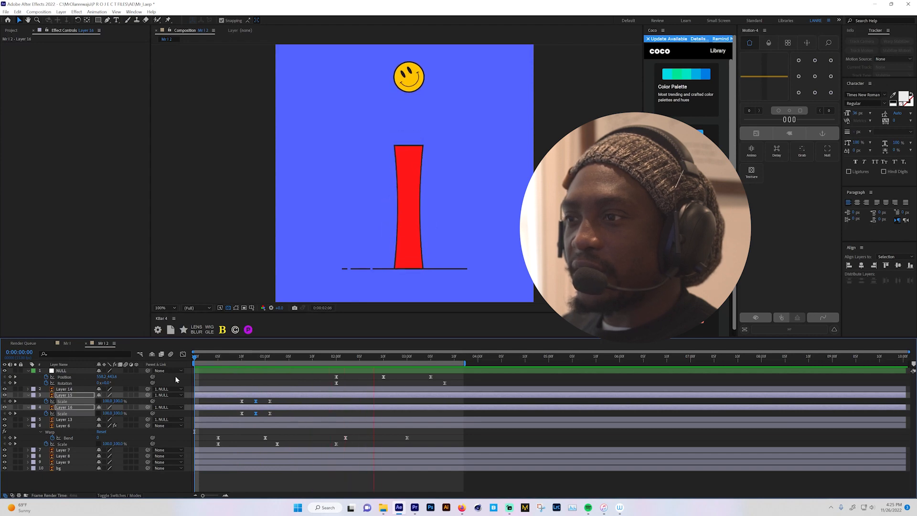
pyautogui.press('space')
# - Stretch the Scale keyframes of both eyes in time so the blink ends at about 0:00:01:07, and preview it
pyautogui.moveTo(279, 398)
pyautogui.mouseDown()
pyautogui.moveTo(228, 415)
pyautogui.moveTo(295, 401)
pyautogui.mouseUp()
pyautogui.press('Home')
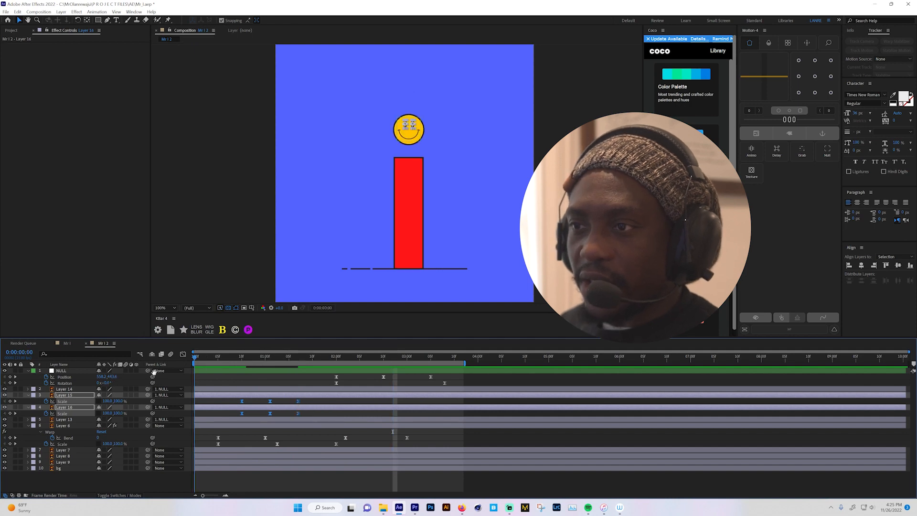
pyautogui.press('space')
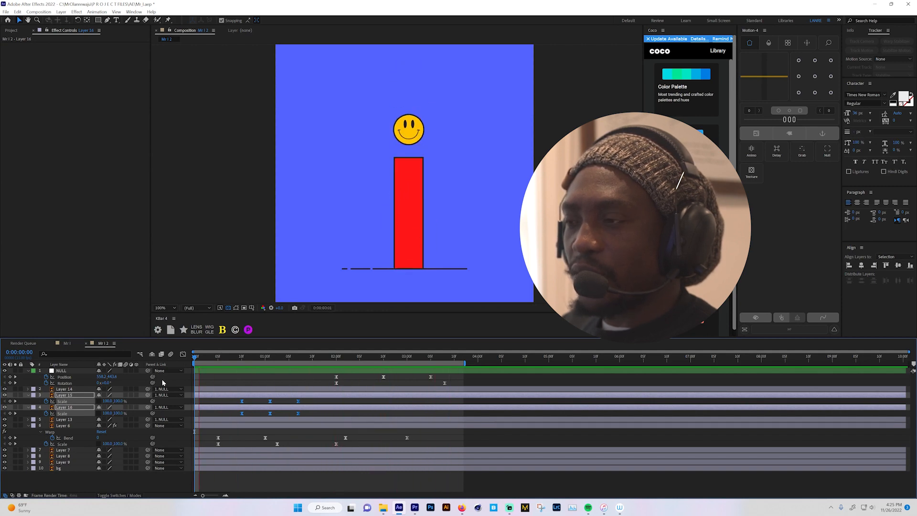
pyautogui.press('space')
pyautogui.click(218, 385)
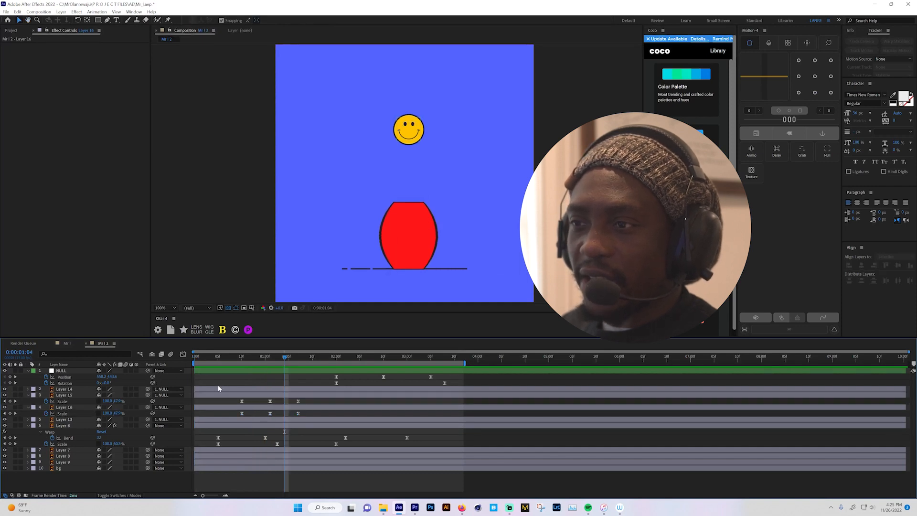